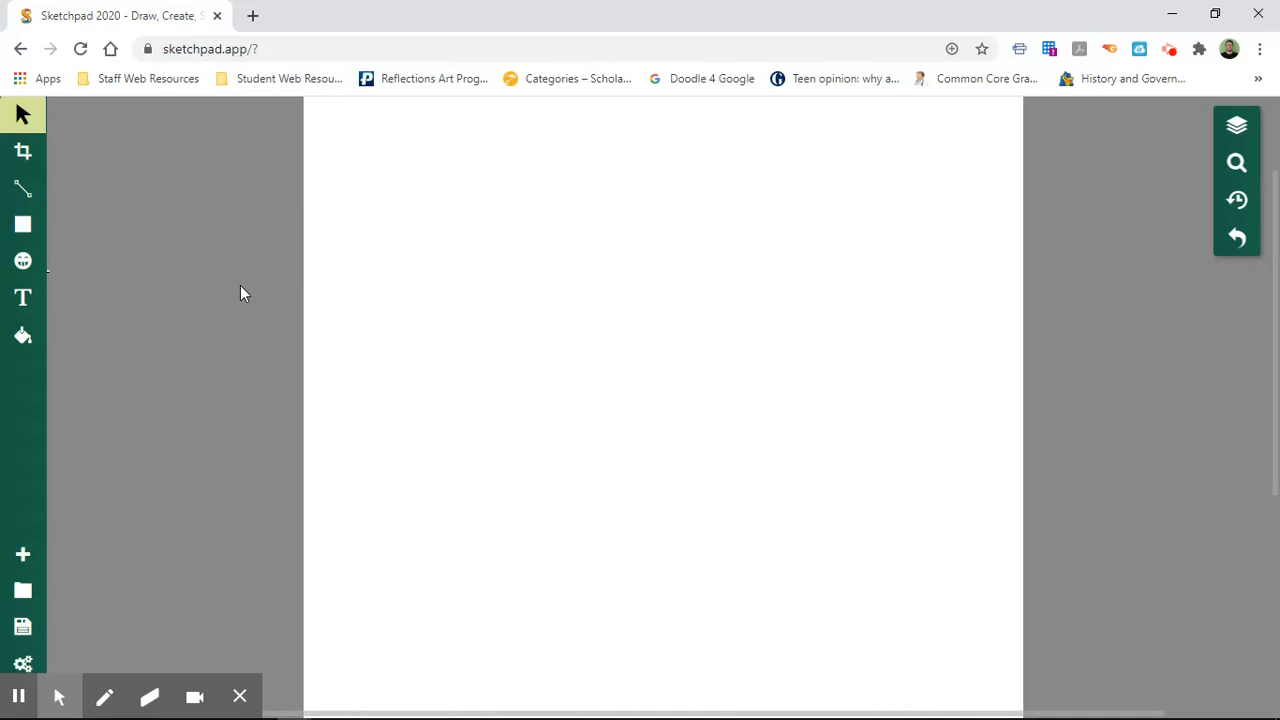
Step: Browse the clipart images in the stamp library, previewing several of them
{"action": "left_click", "coordinate": [32, 262]}
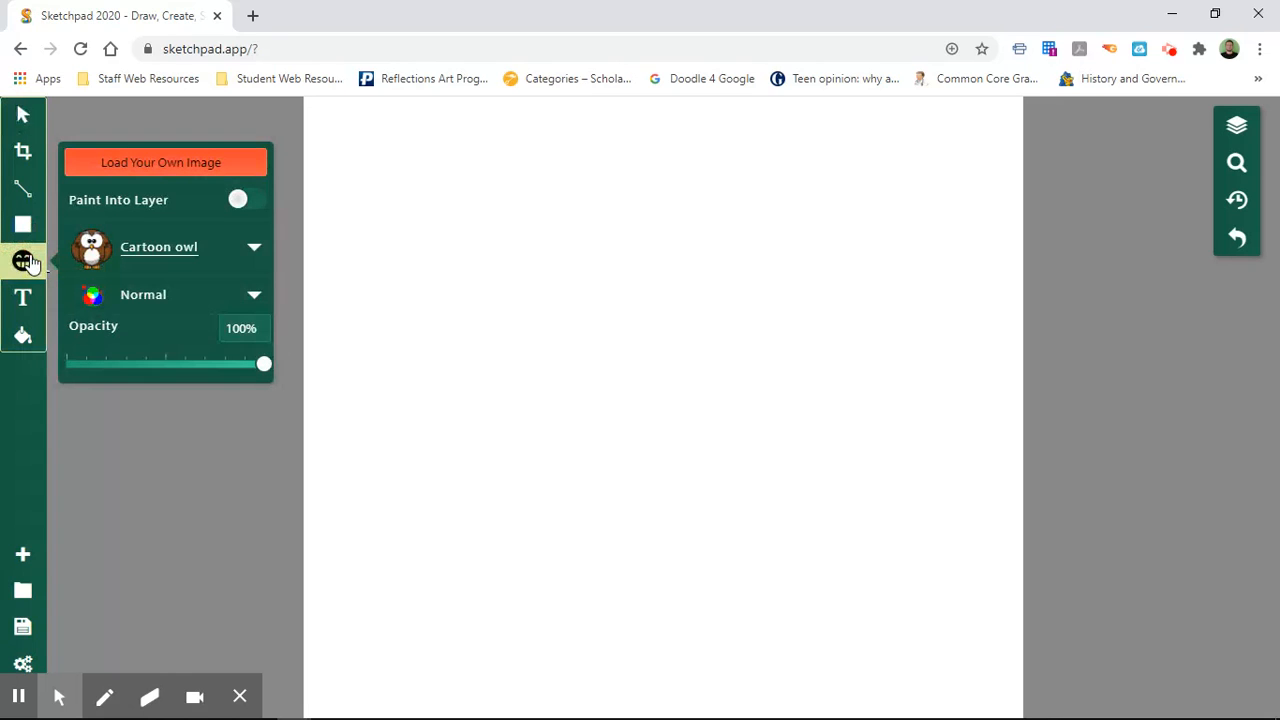
{"action": "left_click", "coordinate": [167, 255]}
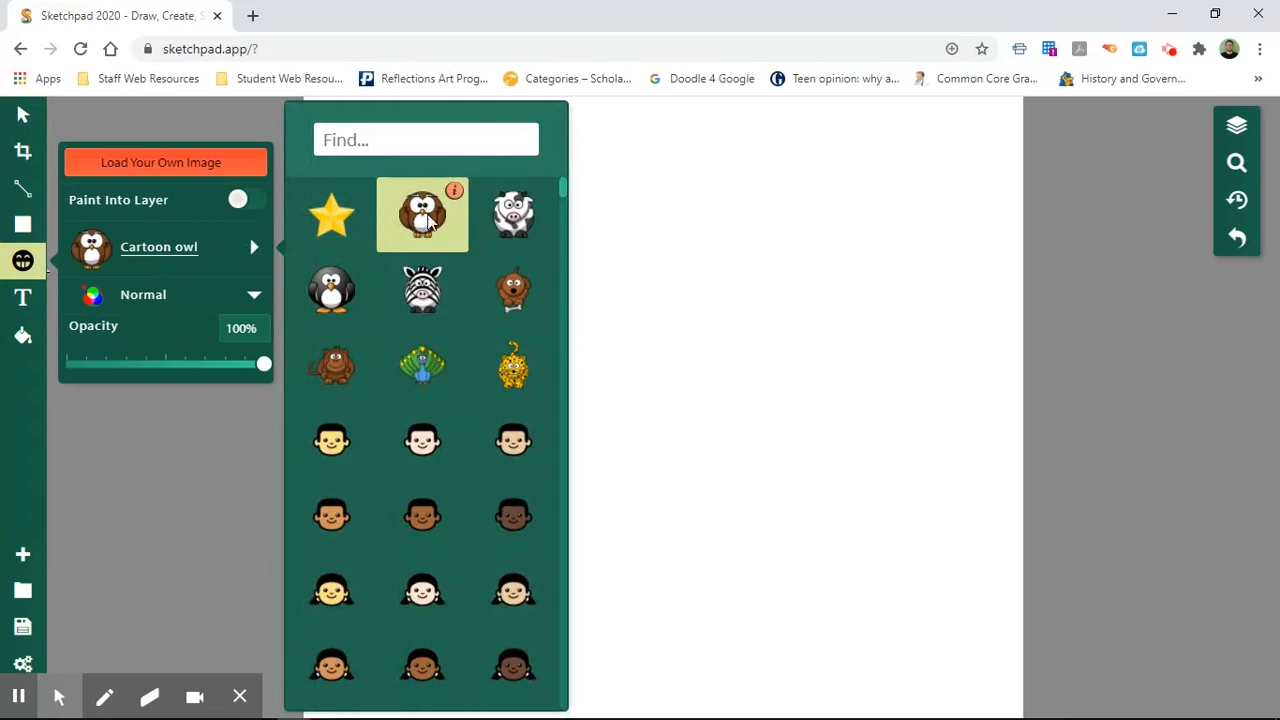
{"action": "scroll", "coordinate": [434, 451], "scroll_direction": "down", "scroll_amount": 5}
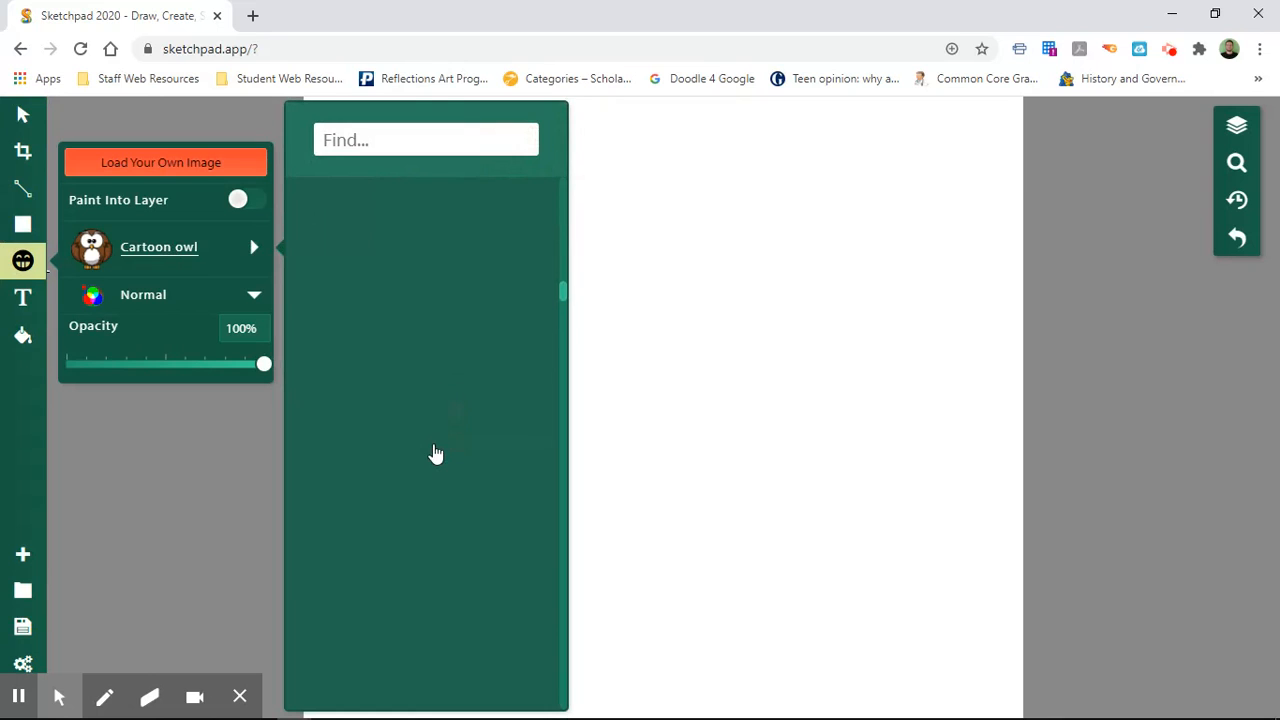
{"action": "mouse_move", "coordinate": [436, 454]}
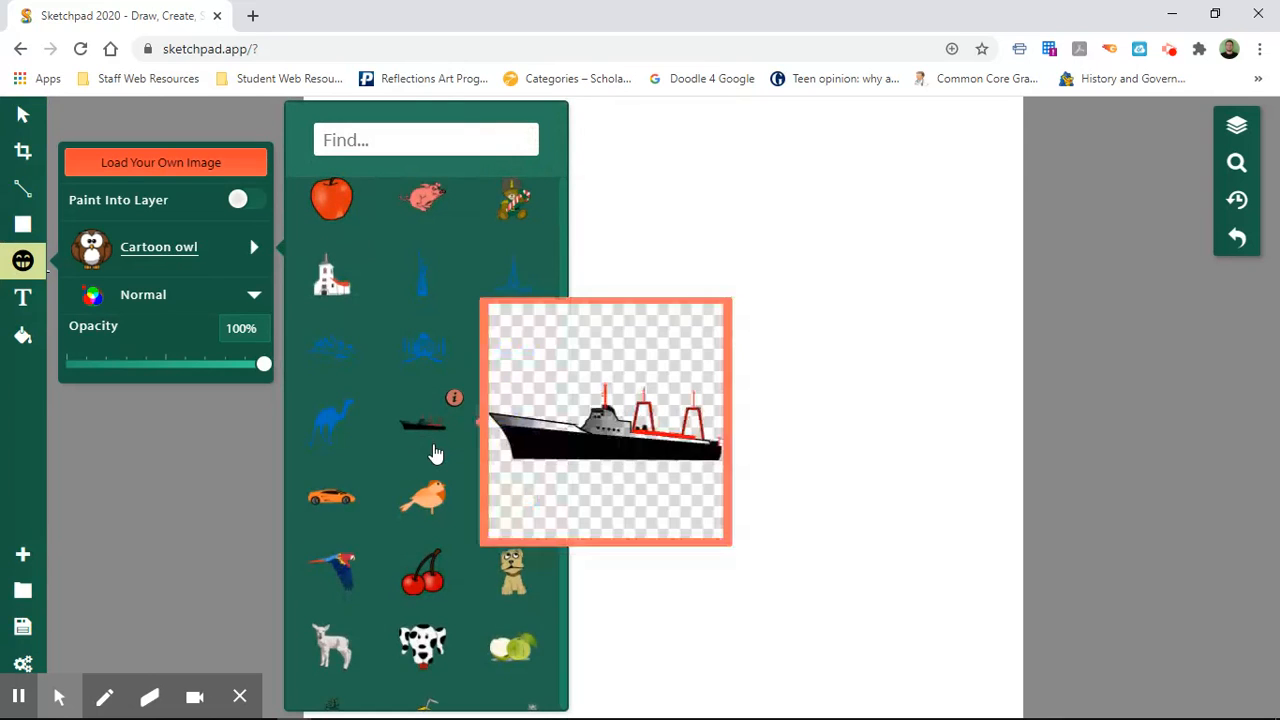
{"action": "scroll", "coordinate": [356, 473], "scroll_direction": "down", "scroll_amount": 2}
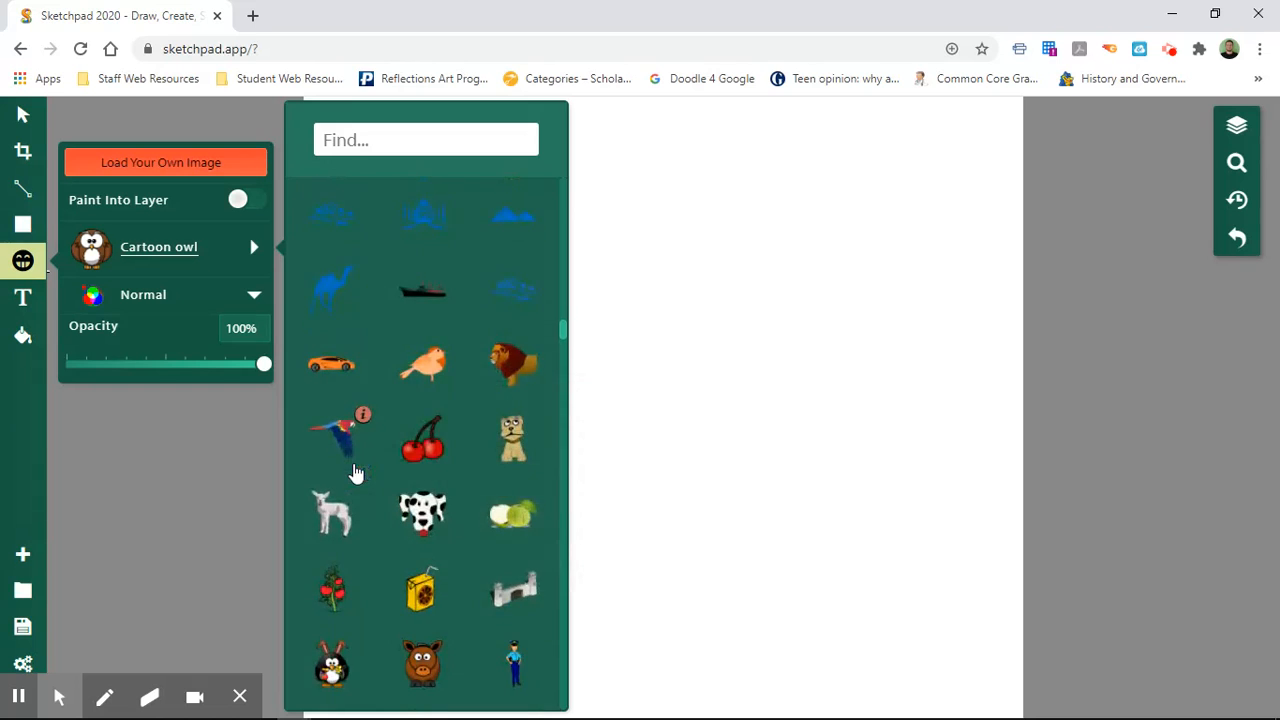
{"action": "scroll", "coordinate": [356, 473], "scroll_direction": "down", "scroll_amount": 2}
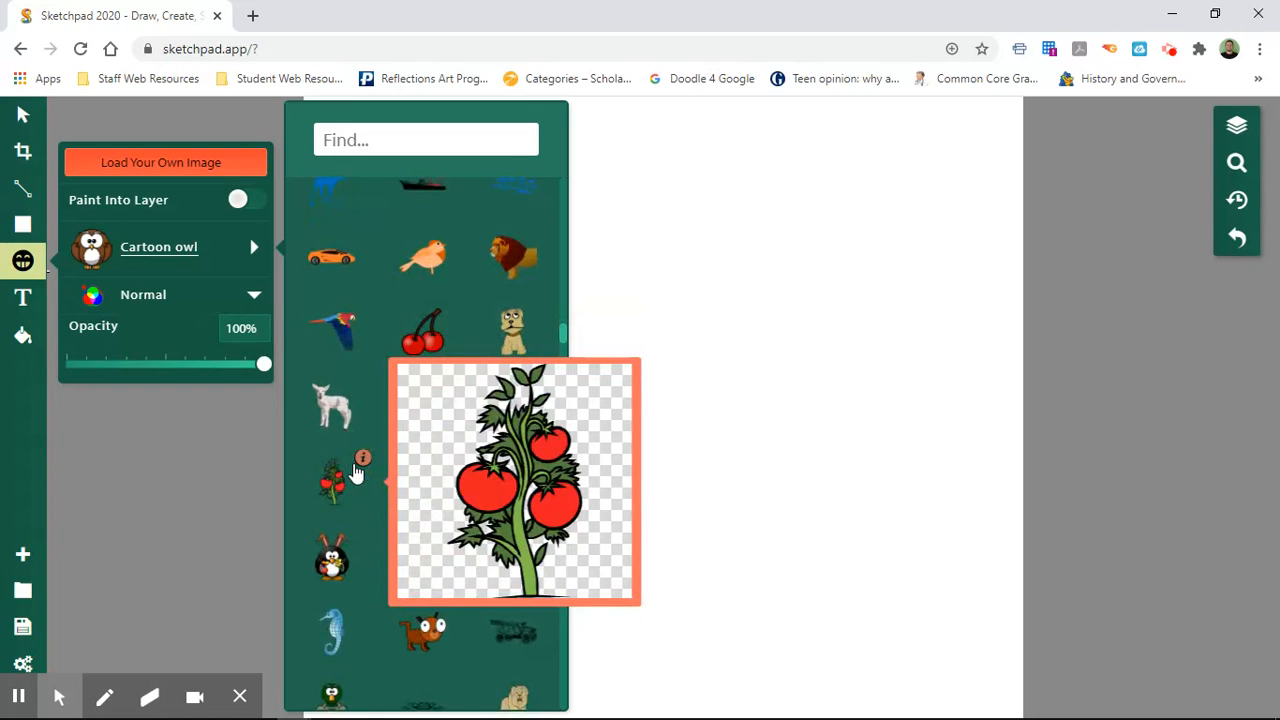
{"action": "scroll", "coordinate": [356, 473], "scroll_direction": "down", "scroll_amount": 2}
{"action": "scroll", "coordinate": [356, 473], "scroll_direction": "down", "scroll_amount": 5}
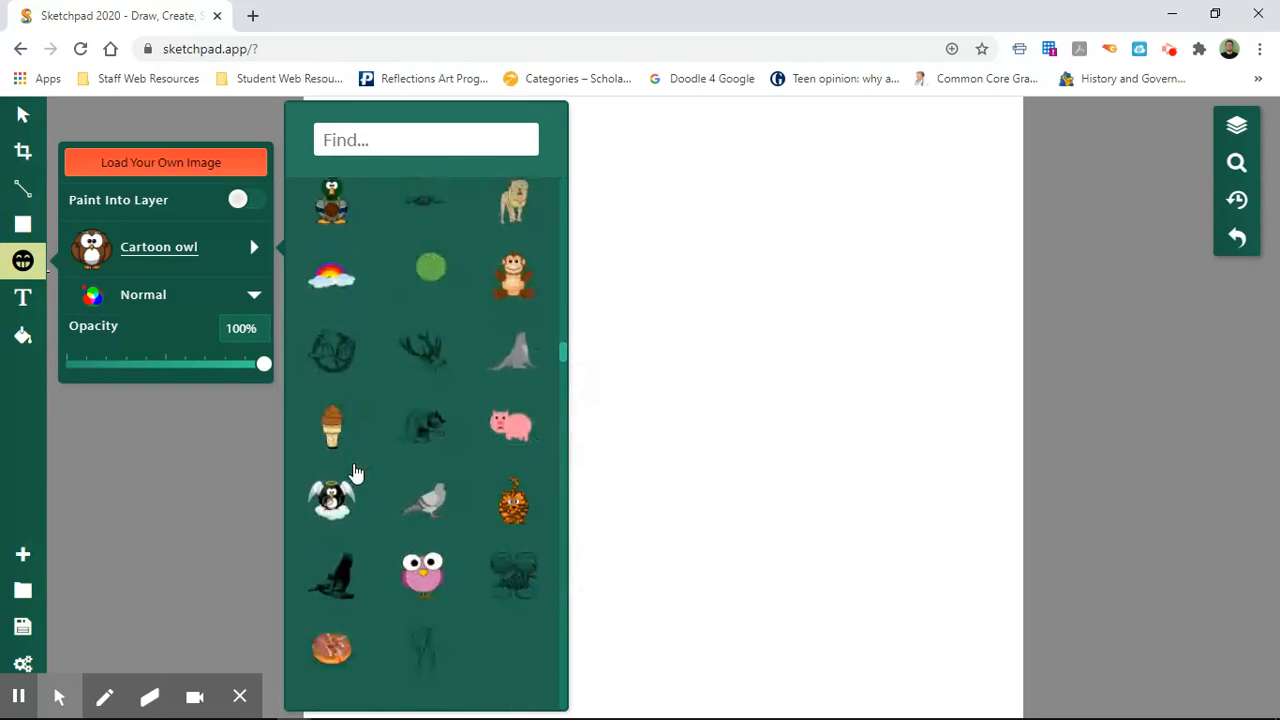
{"action": "scroll", "coordinate": [356, 473], "scroll_direction": "down", "scroll_amount": 1}
{"action": "mouse_move", "coordinate": [356, 473]}
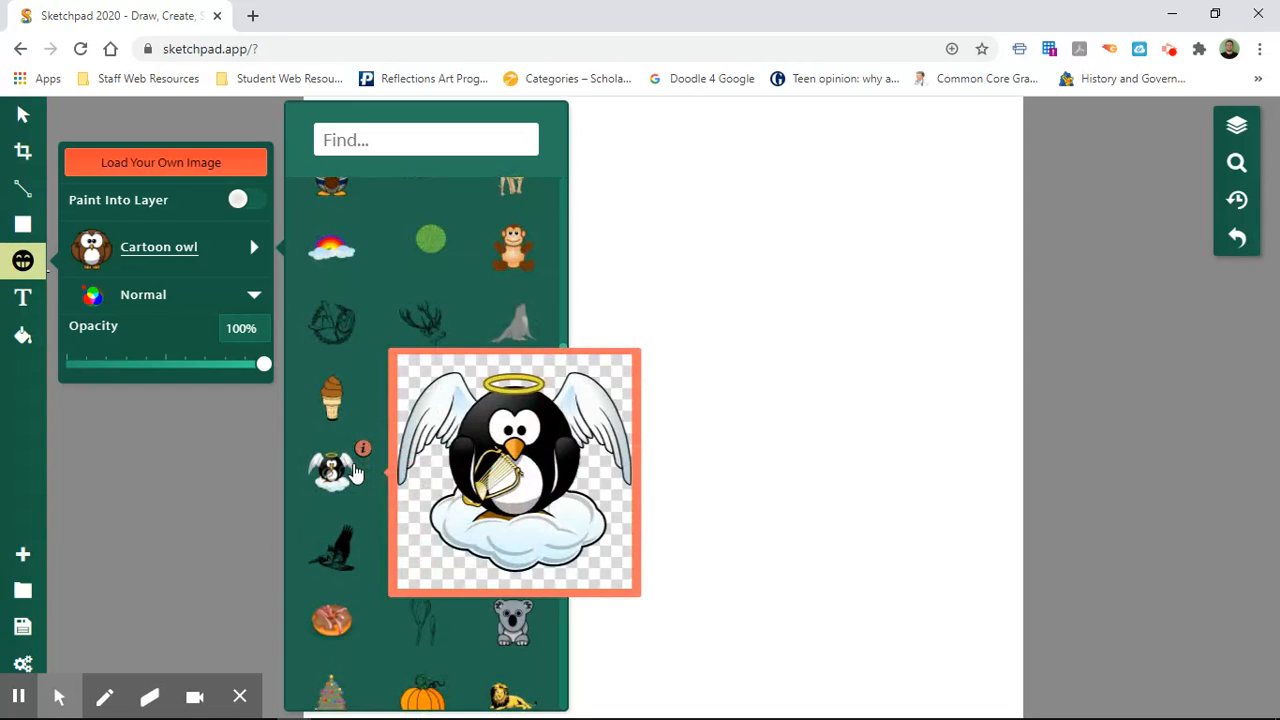
{"action": "scroll", "coordinate": [356, 473], "scroll_direction": "up", "scroll_amount": 10}
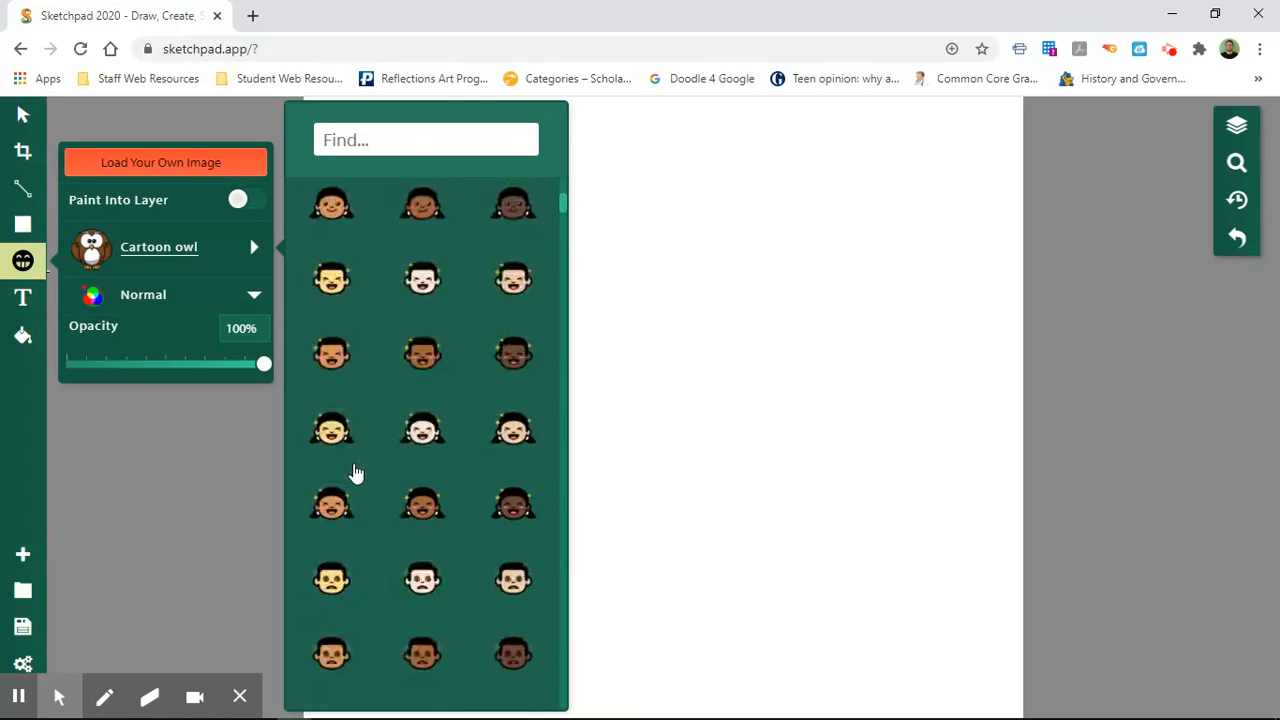
{"action": "scroll", "coordinate": [356, 473], "scroll_direction": "up", "scroll_amount": 5}
Step: Add the Cartoon owl stamp to the canvas, shift it slightly up, and enlarge it to span most of the page width
{"action": "left_click", "coordinate": [433, 204]}
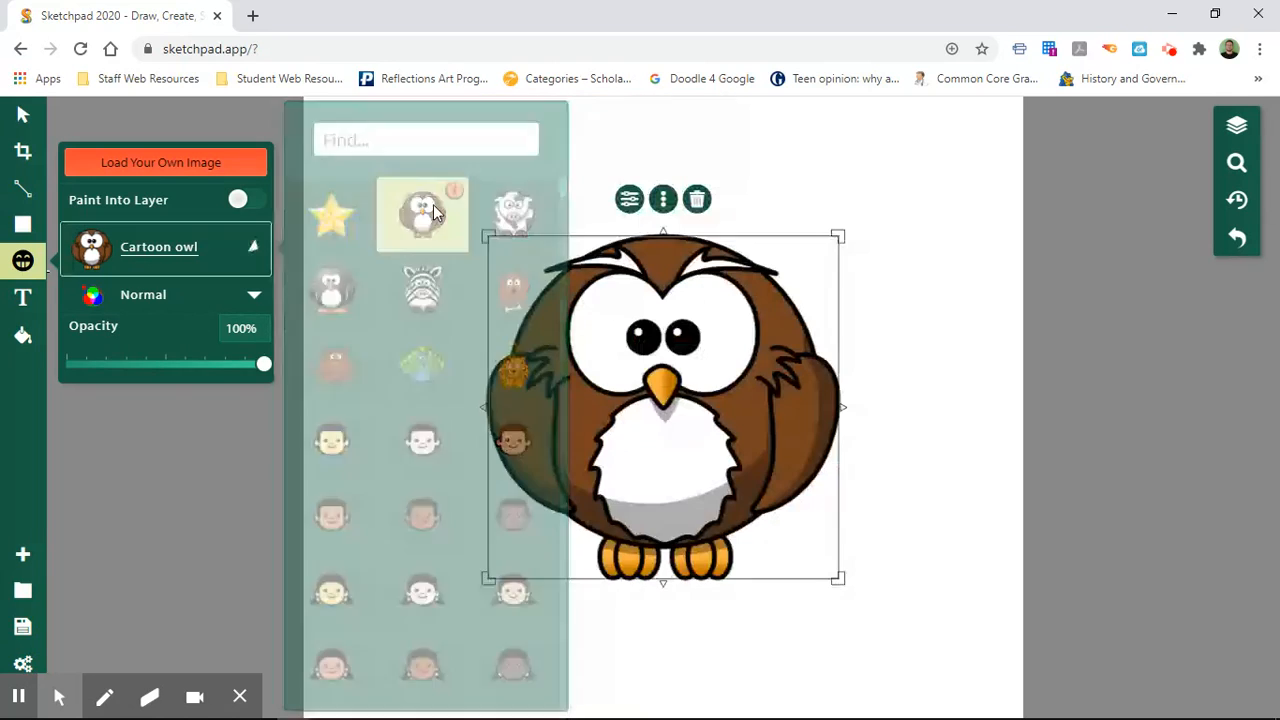
{"action": "left_click_drag", "start_coordinate": [637, 323], "coordinate": [621, 290]}
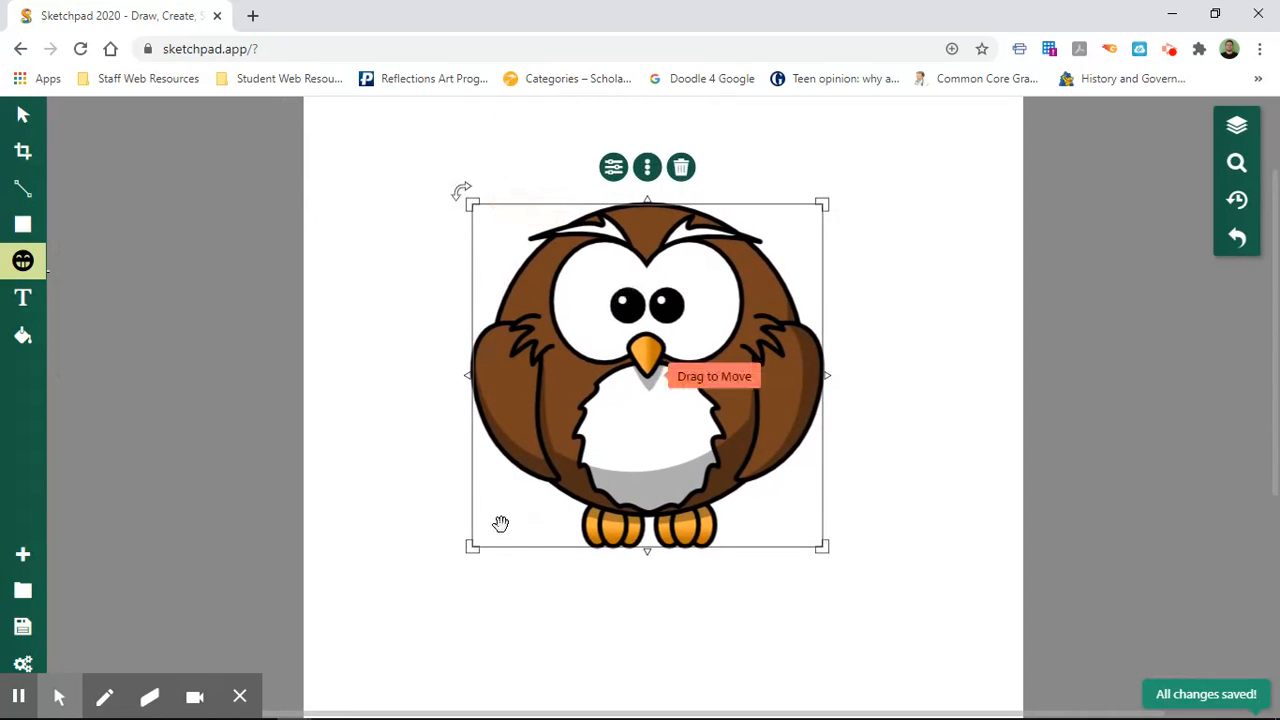
{"action": "left_click_drag", "start_coordinate": [472, 546], "coordinate": [414, 601]}
{"action": "left_click_drag", "start_coordinate": [822, 604], "coordinate": [895, 640]}
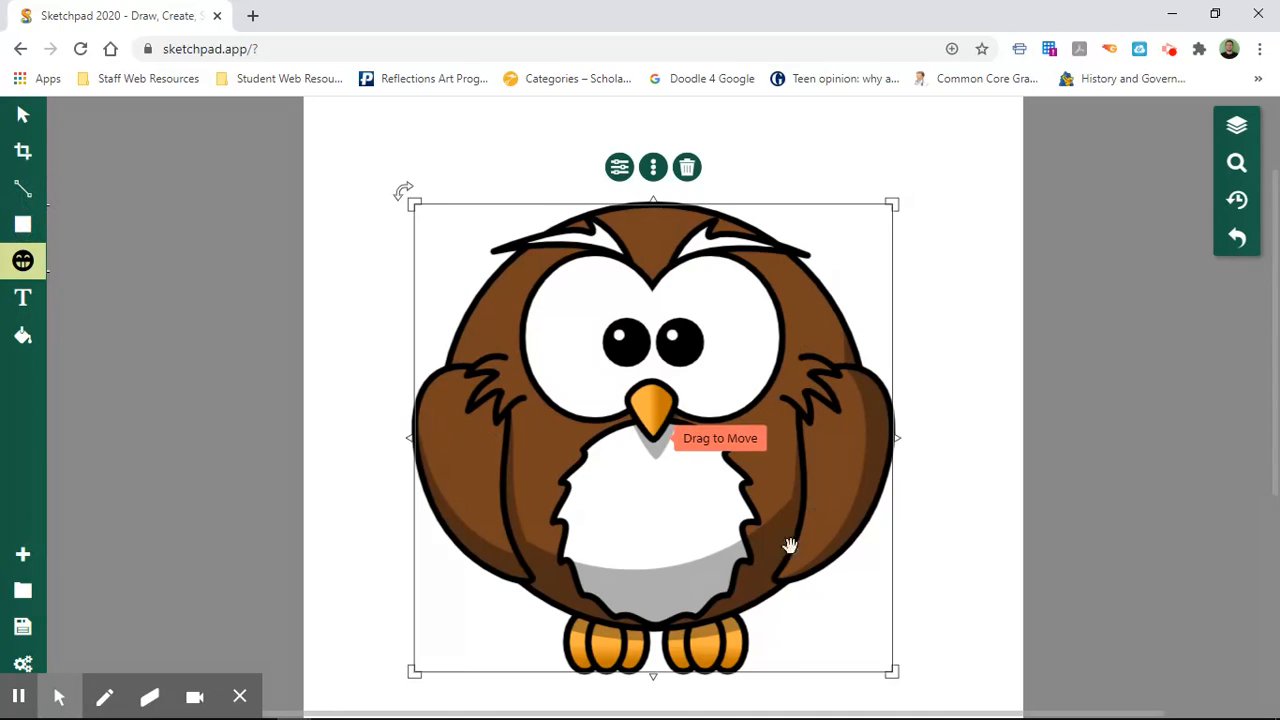
Step: Draw a large circle with the grey linear gradient fill, starting at the upper edge of the owl's left-hand eye
{"action": "left_click", "coordinate": [22, 260]}
{"action": "left_click", "coordinate": [23, 230]}
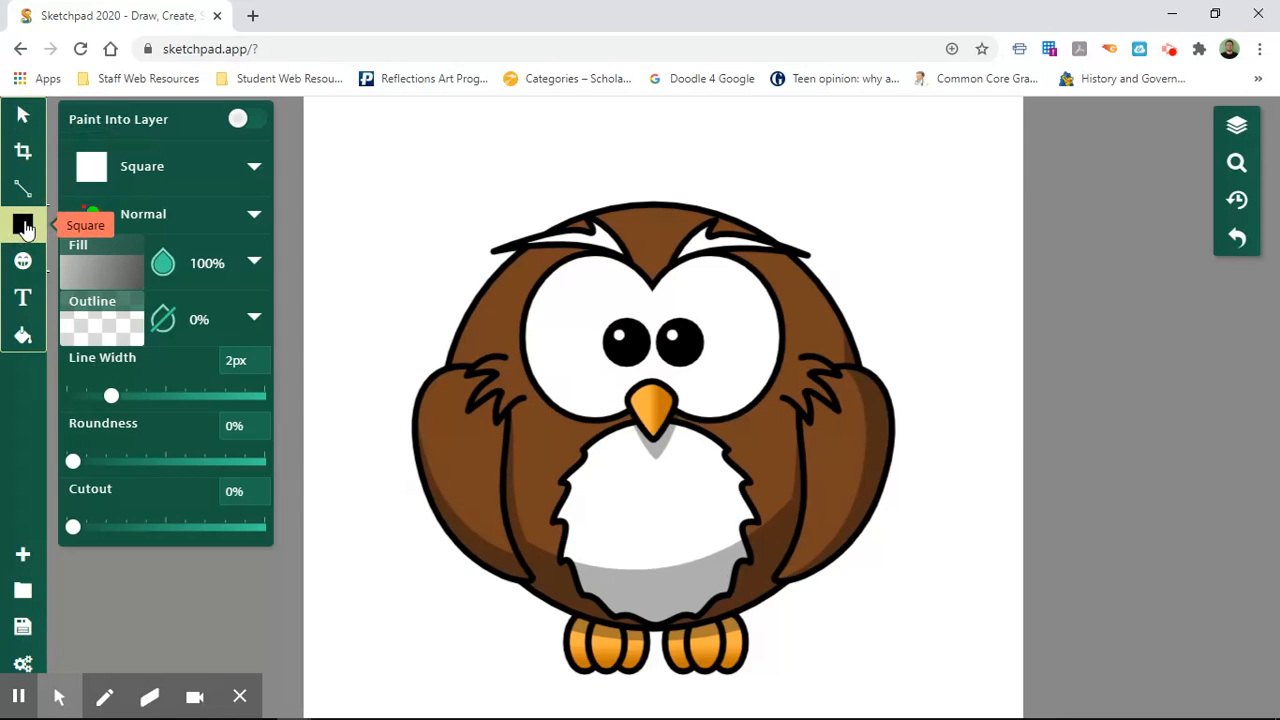
{"action": "left_click", "coordinate": [256, 168]}
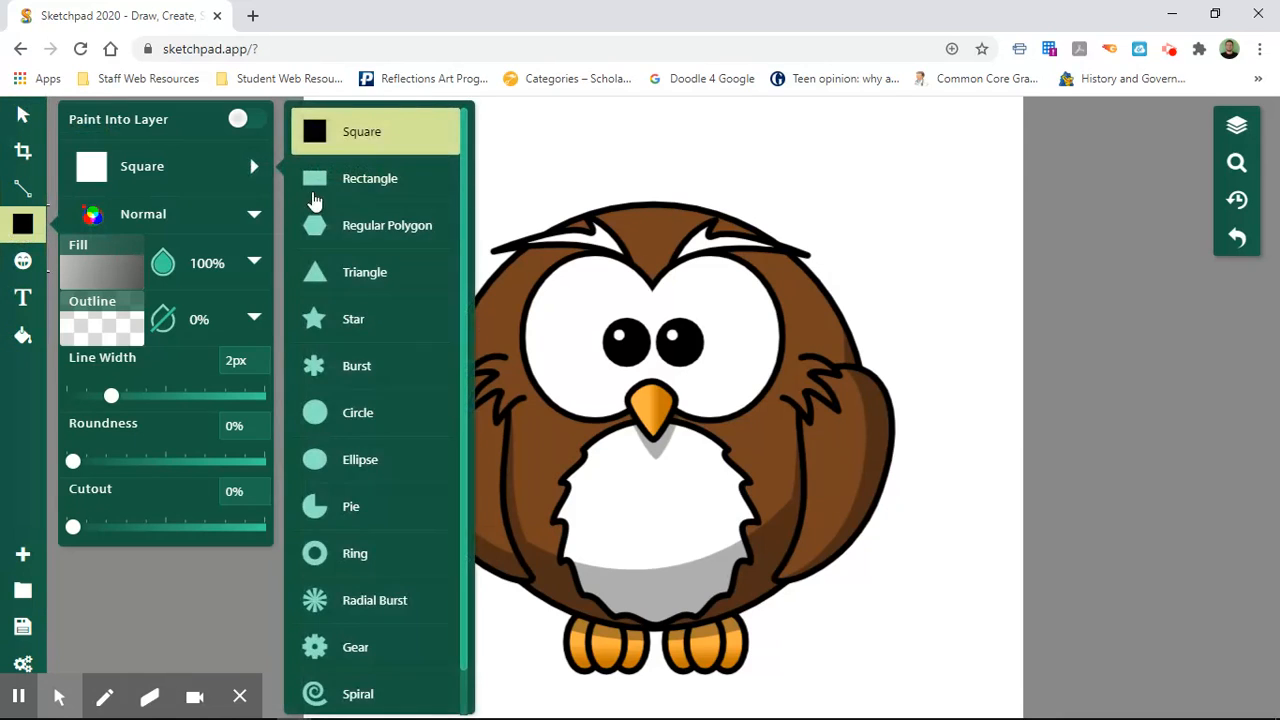
{"action": "left_click", "coordinate": [330, 416]}
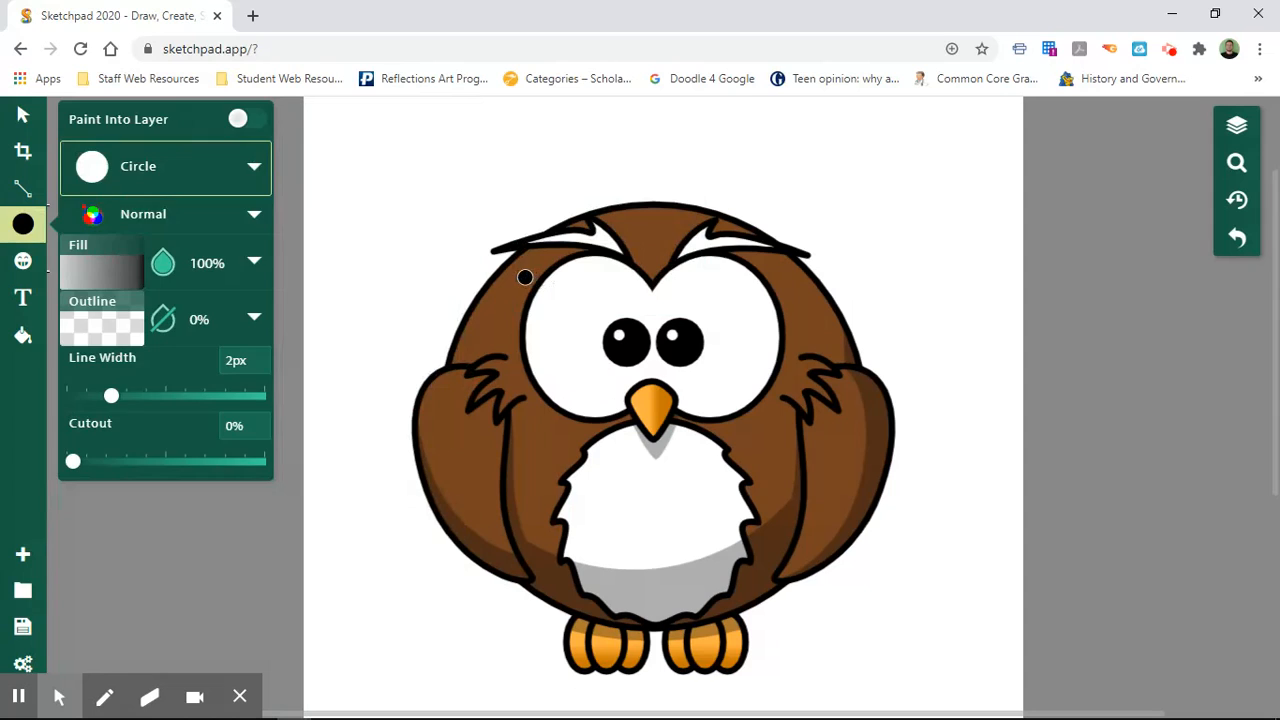
{"action": "left_click_drag", "start_coordinate": [520, 272], "coordinate": [708, 459]}
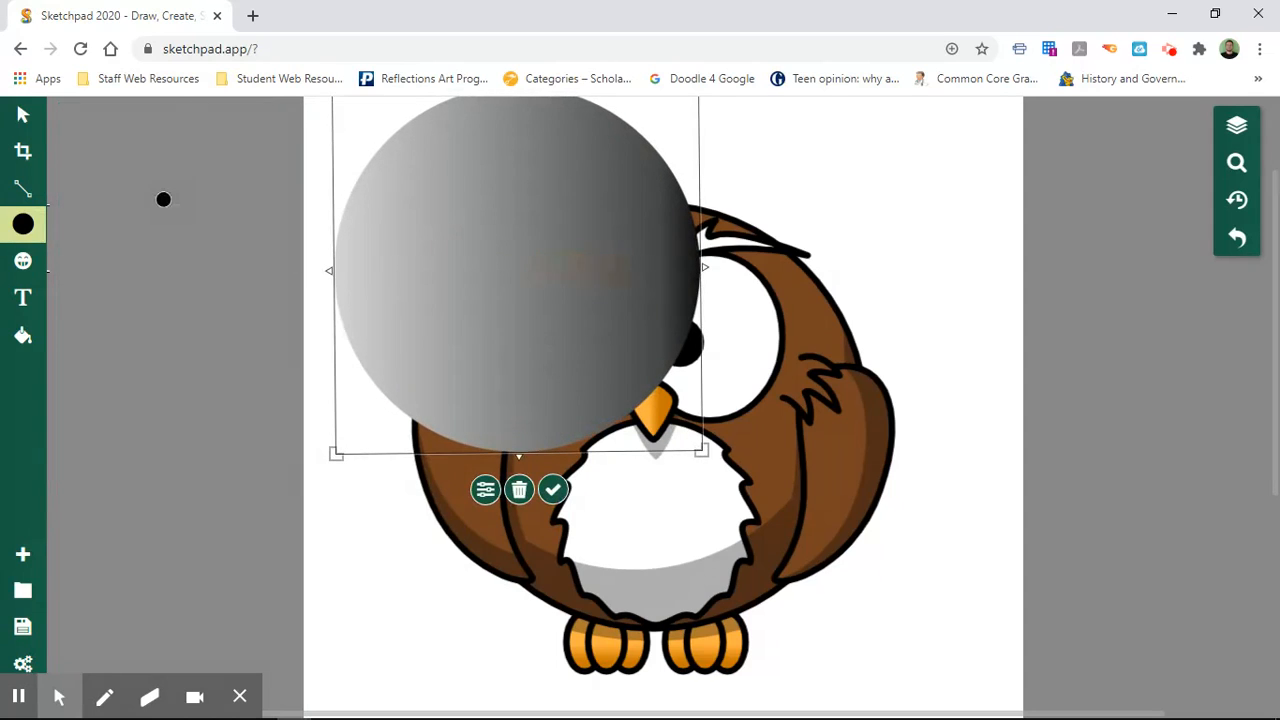
Step: Move the gradient circle over the owl and enlarge it until it covers the whole face and belly
{"action": "left_click", "coordinate": [20, 117]}
{"action": "left_click_drag", "start_coordinate": [511, 220], "coordinate": [651, 374]}
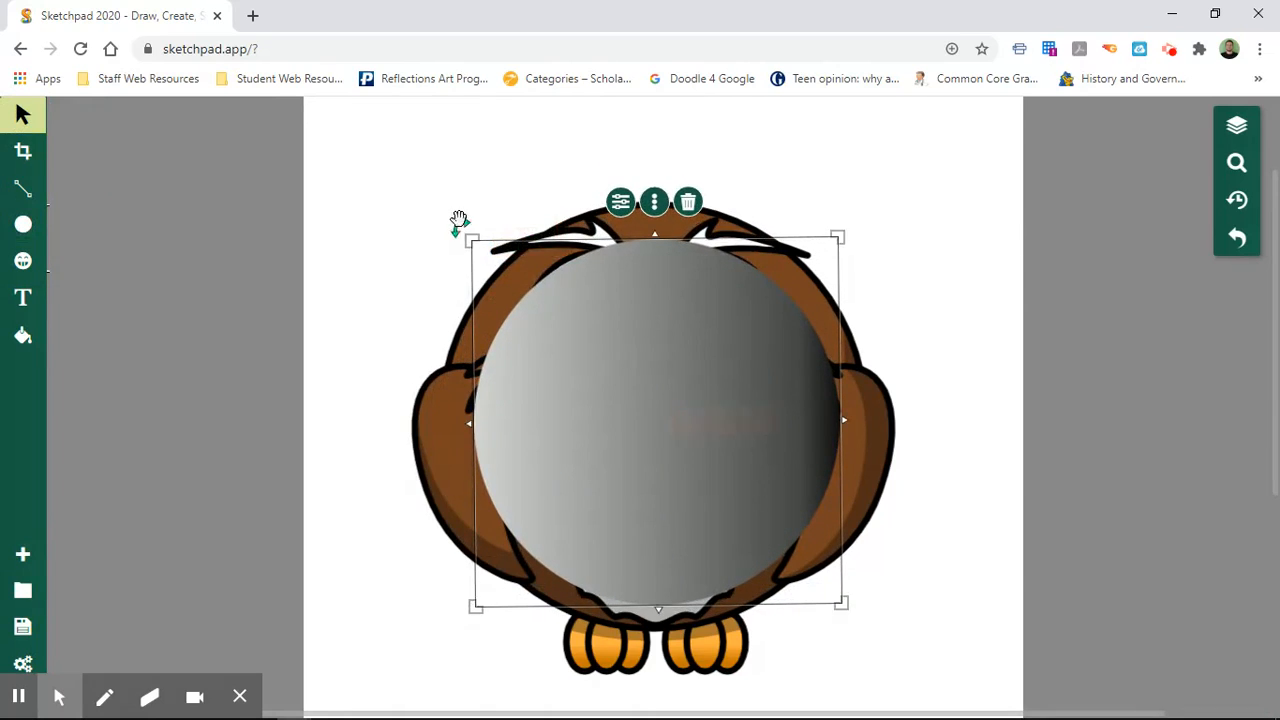
{"action": "left_click_drag", "start_coordinate": [468, 243], "coordinate": [443, 228]}
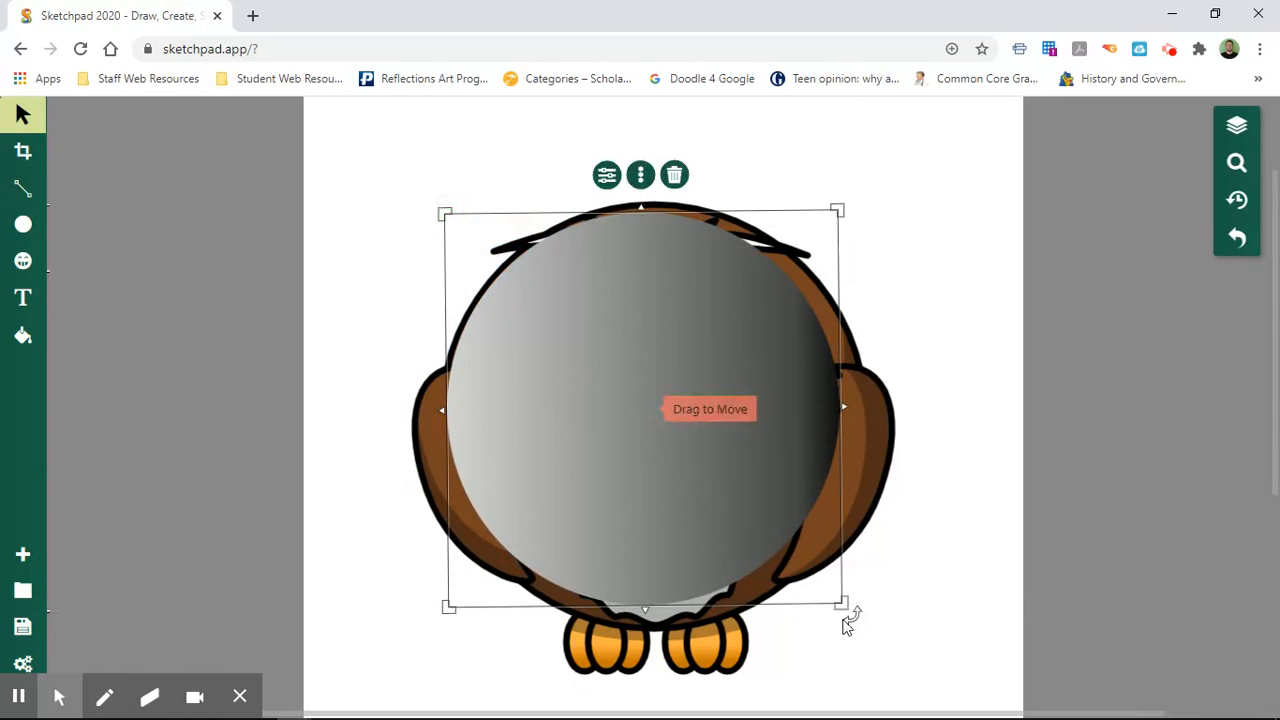
{"action": "left_click_drag", "start_coordinate": [846, 606], "coordinate": [866, 625]}
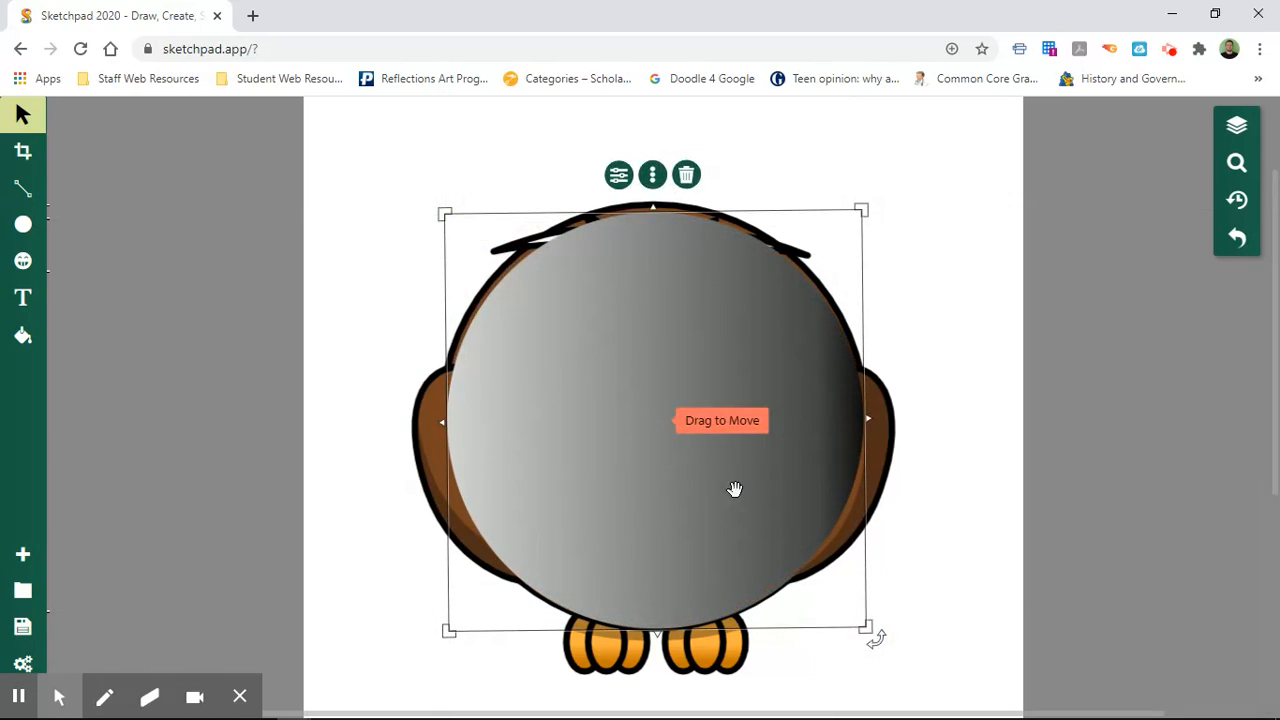
{"action": "left_click_drag", "start_coordinate": [720, 477], "coordinate": [717, 474]}
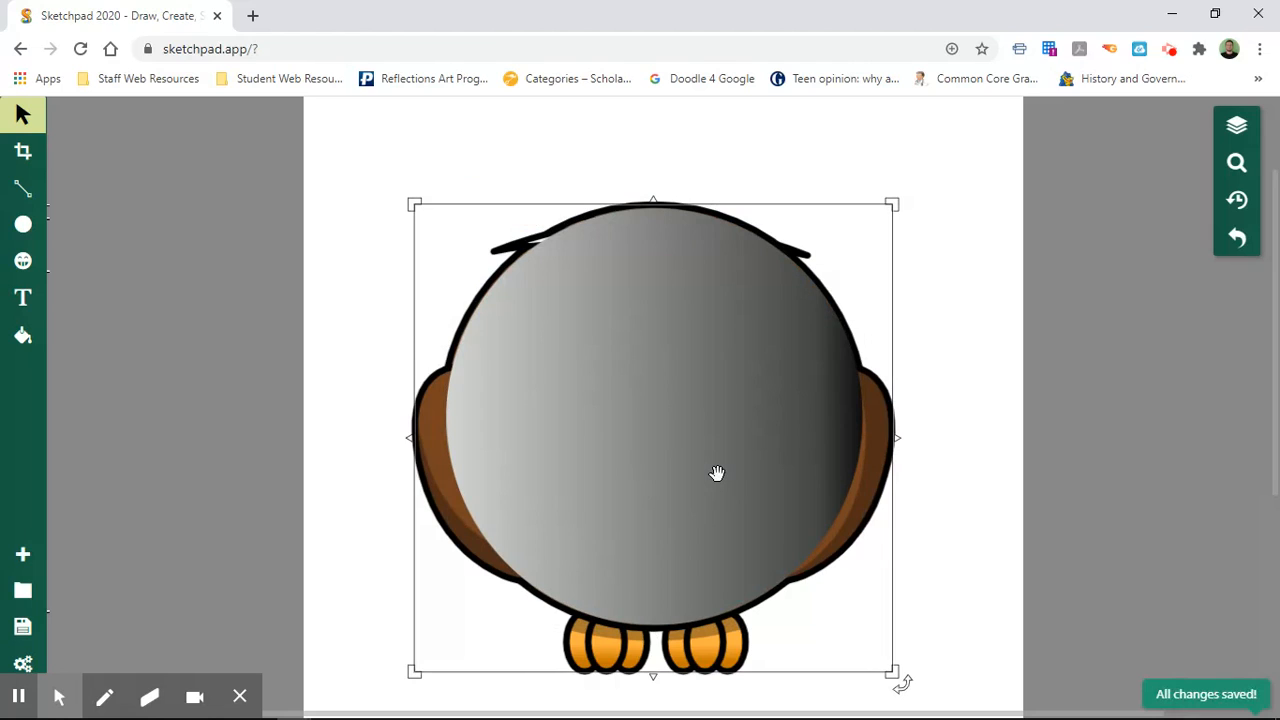
Step: Try to recolour the gradient circle by setting the Circle tool's fill to solid light grey #dfdfdf
{"action": "left_click", "coordinate": [23, 224]}
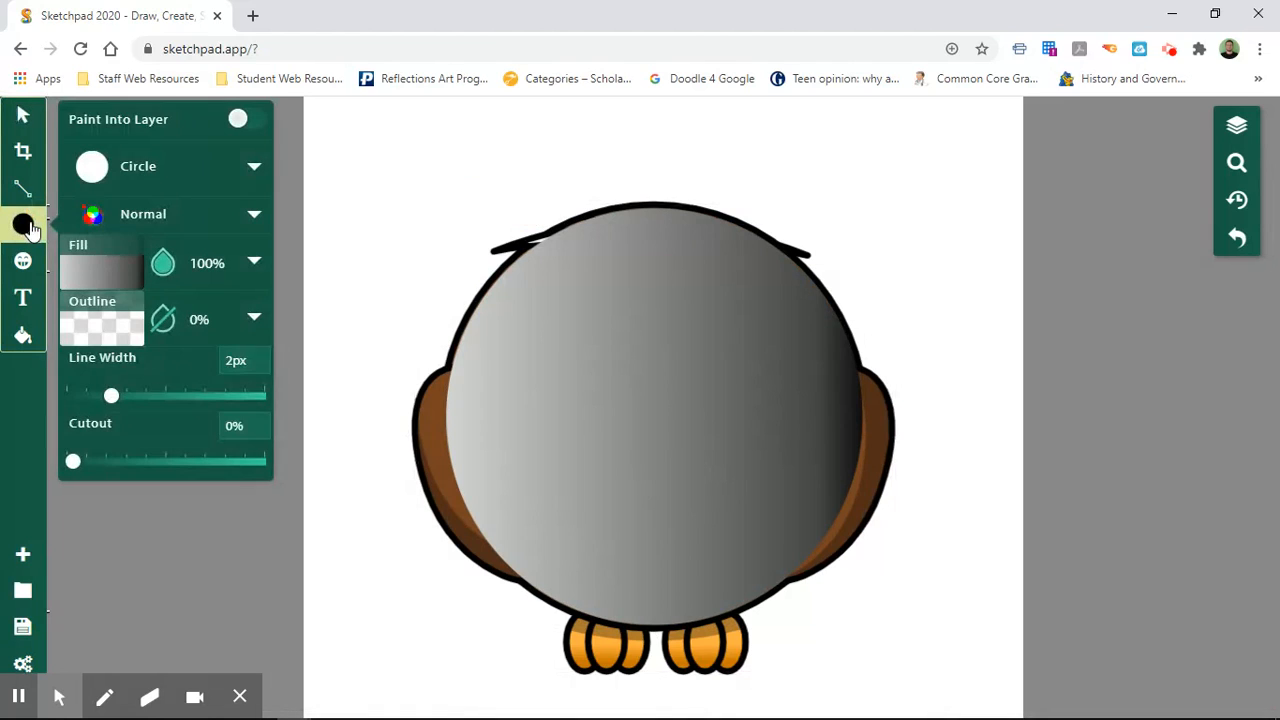
{"action": "left_click", "coordinate": [92, 272]}
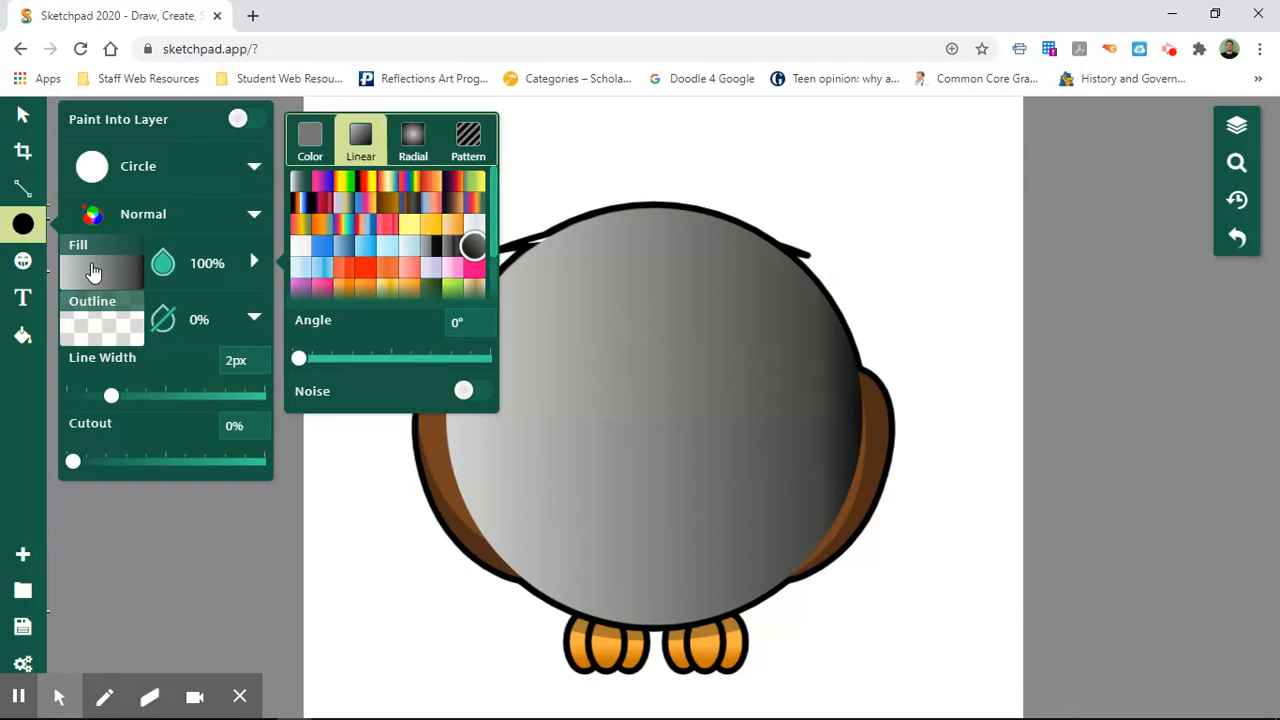
{"action": "left_click", "coordinate": [310, 138]}
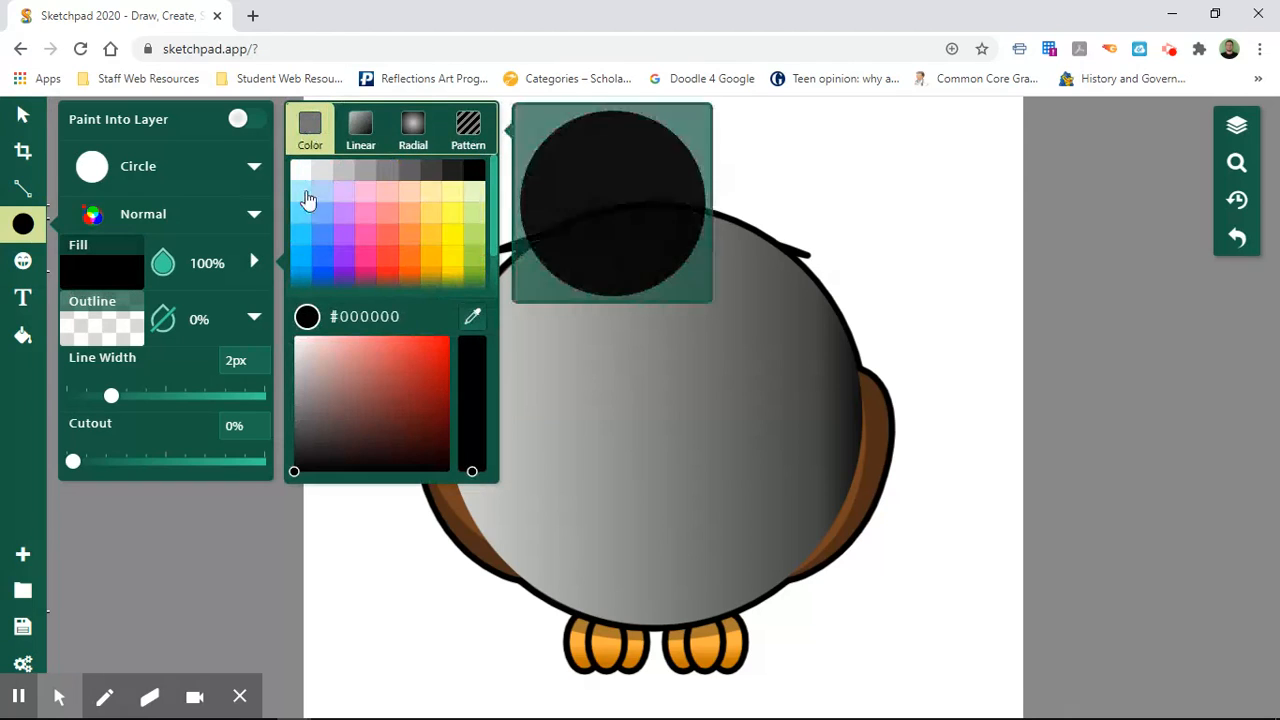
{"action": "left_click", "coordinate": [322, 172]}
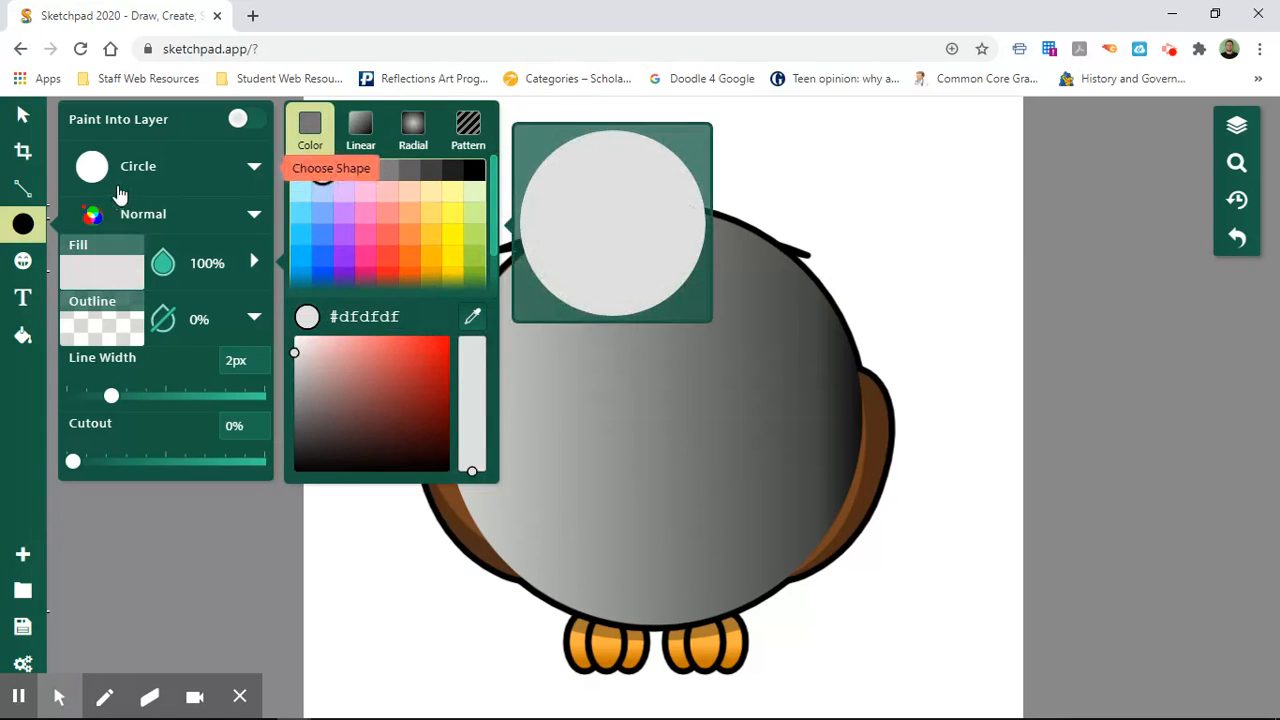
{"action": "left_click", "coordinate": [23, 115]}
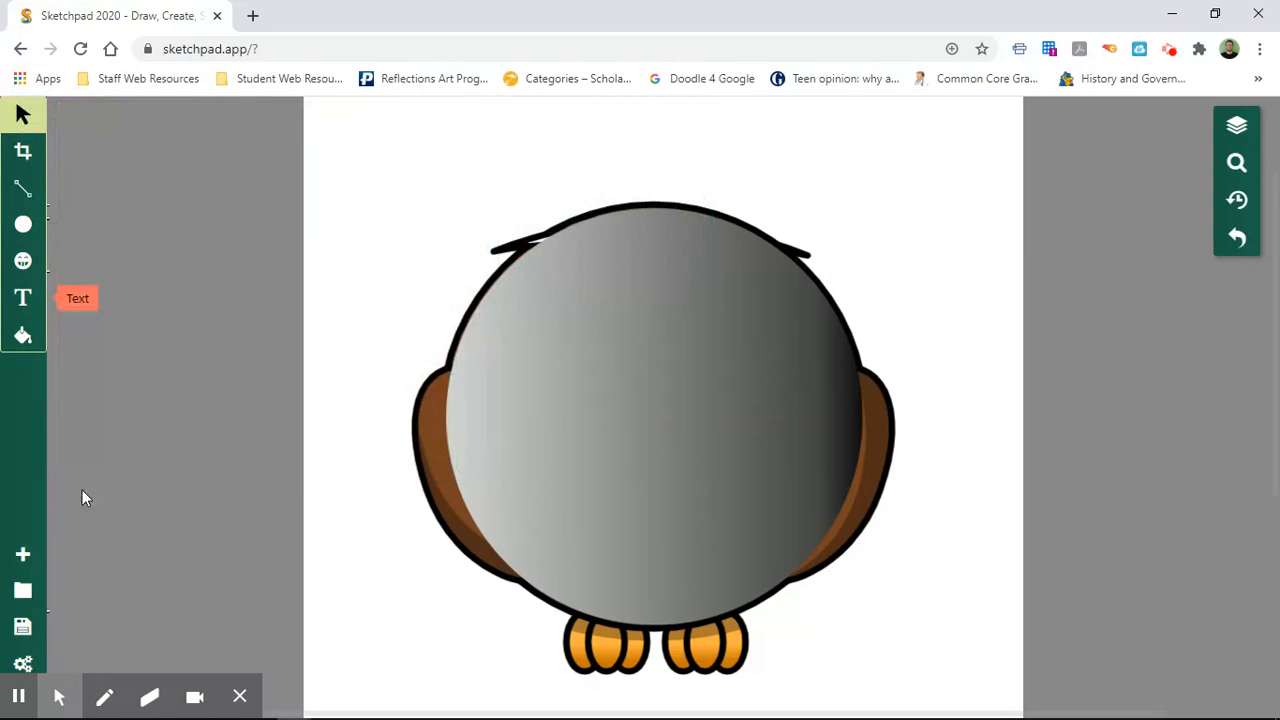
{"action": "left_click", "coordinate": [657, 511]}
{"action": "left_click", "coordinate": [514, 483]}
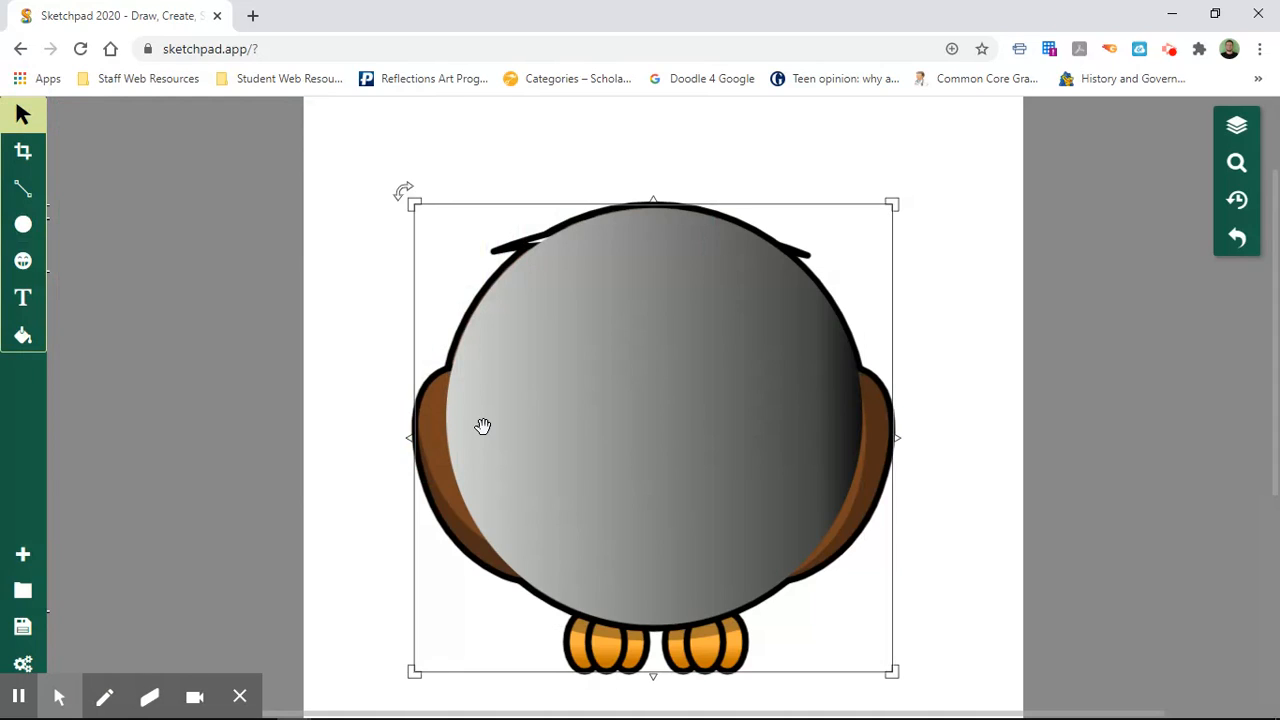
Step: Vector-fill the gradient circle with the solid brown #784421 sampled from the owl's wing, and apply the fill
{"action": "left_click", "coordinate": [23, 336]}
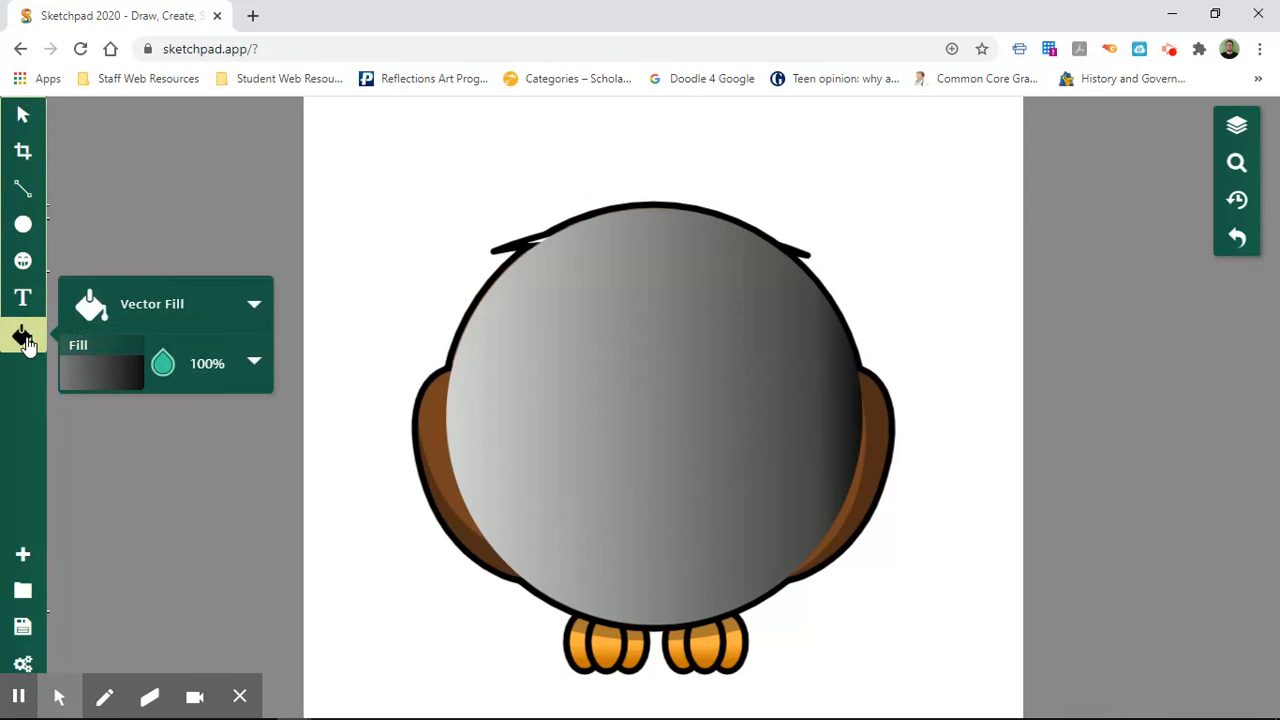
{"action": "left_click", "coordinate": [115, 368]}
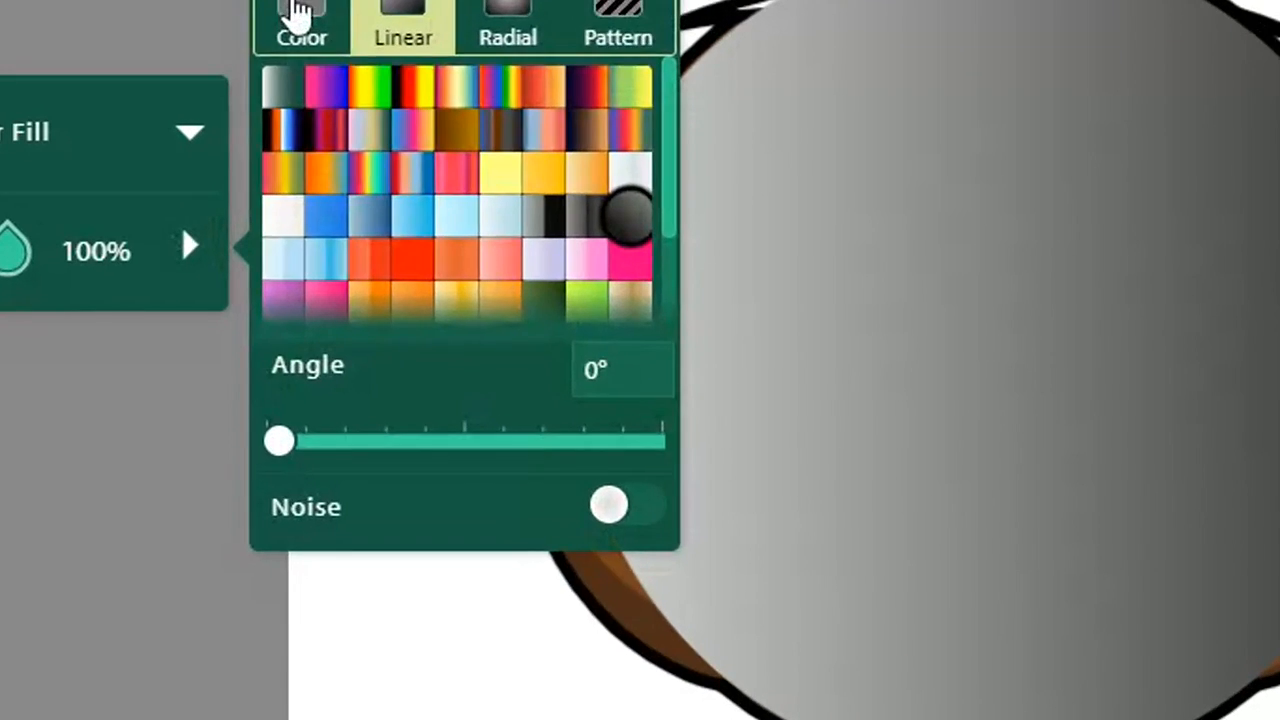
{"action": "left_click", "coordinate": [300, 12]}
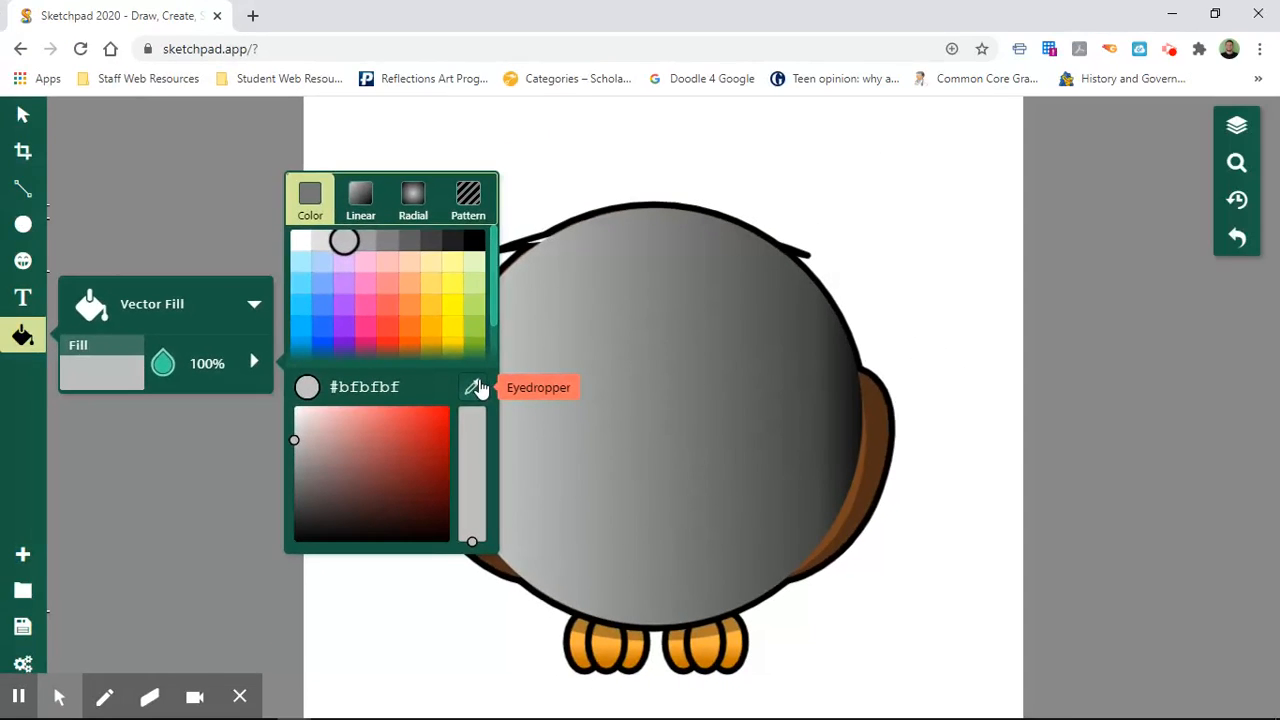
{"action": "left_click", "coordinate": [632, 298]}
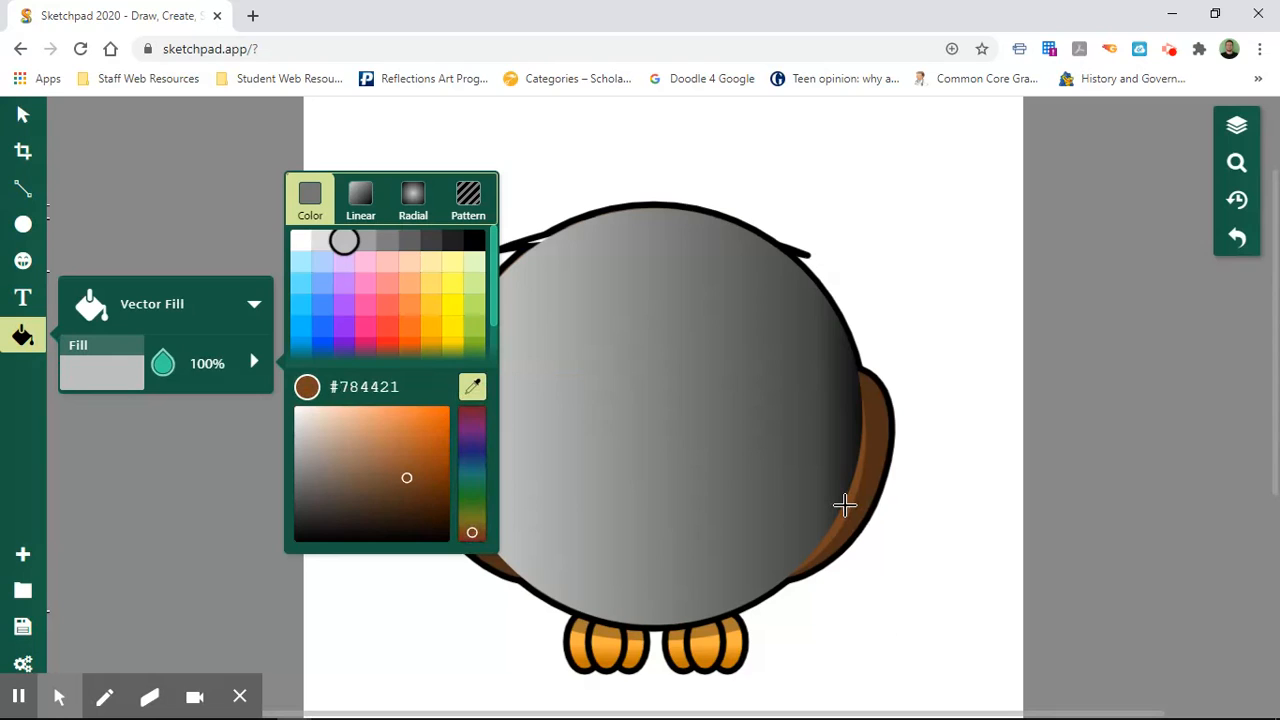
{"action": "left_click", "coordinate": [845, 507]}
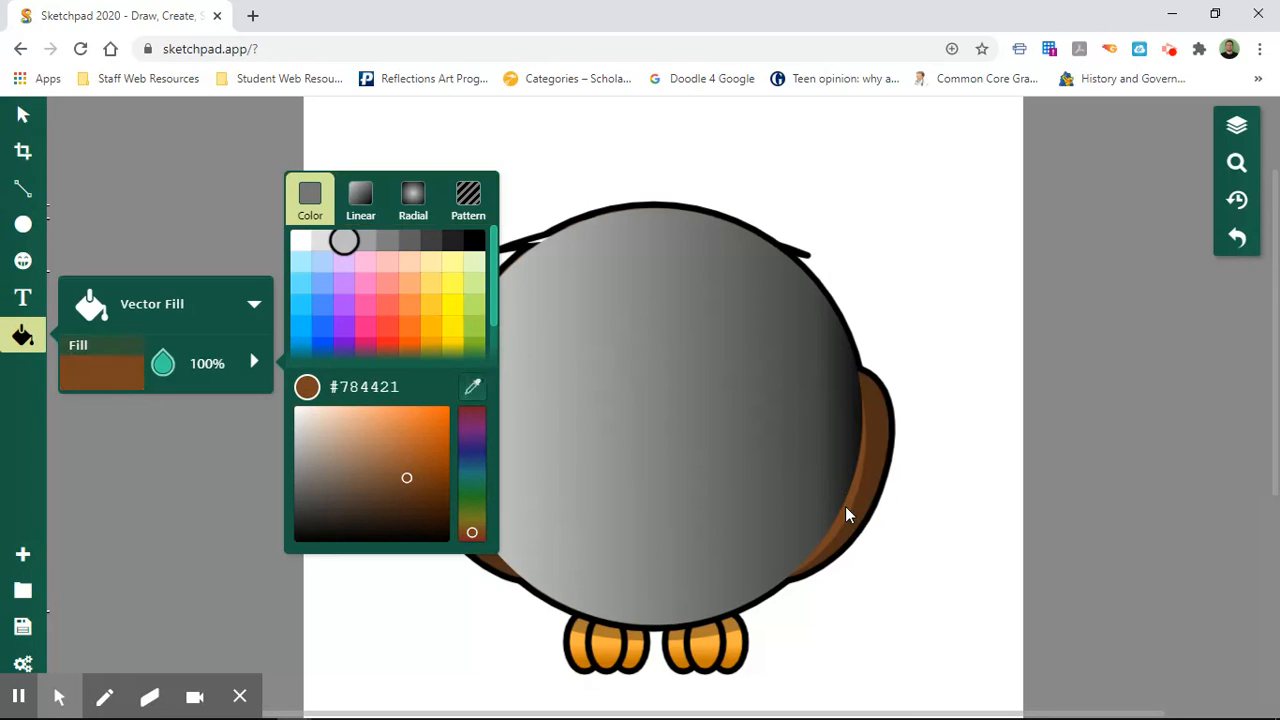
{"action": "left_click", "coordinate": [761, 451]}
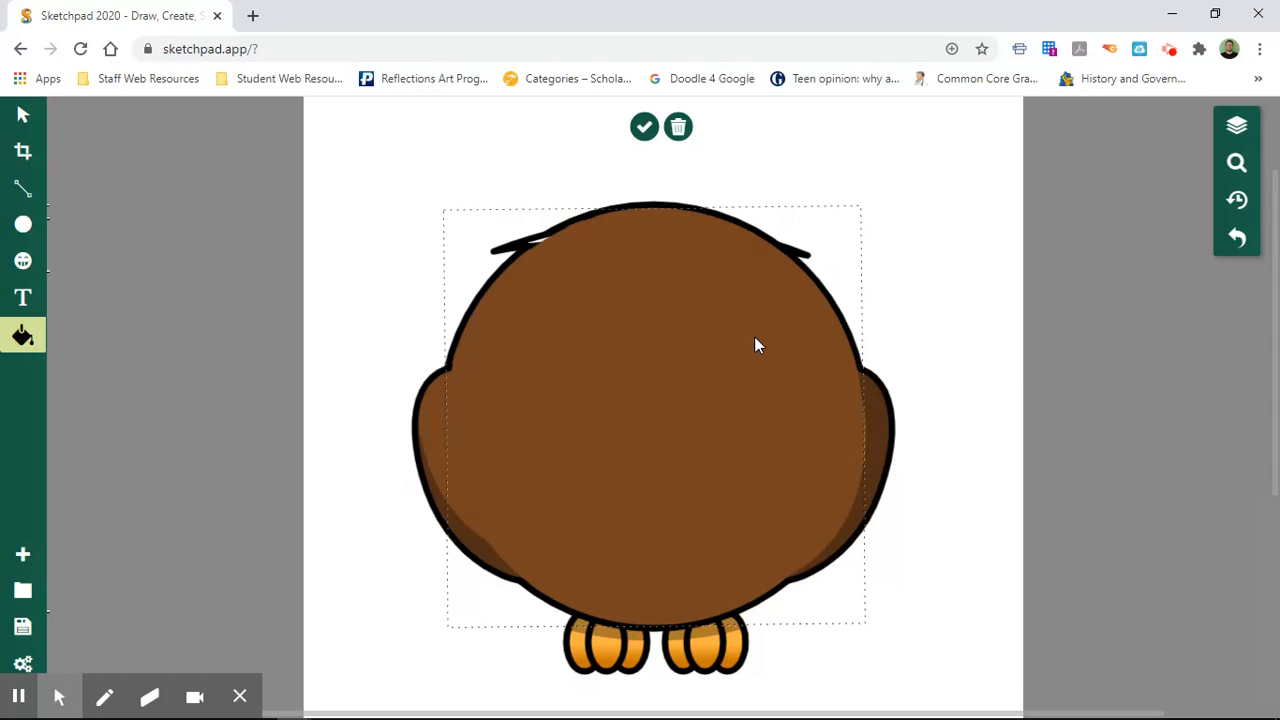
{"action": "left_click", "coordinate": [645, 128]}
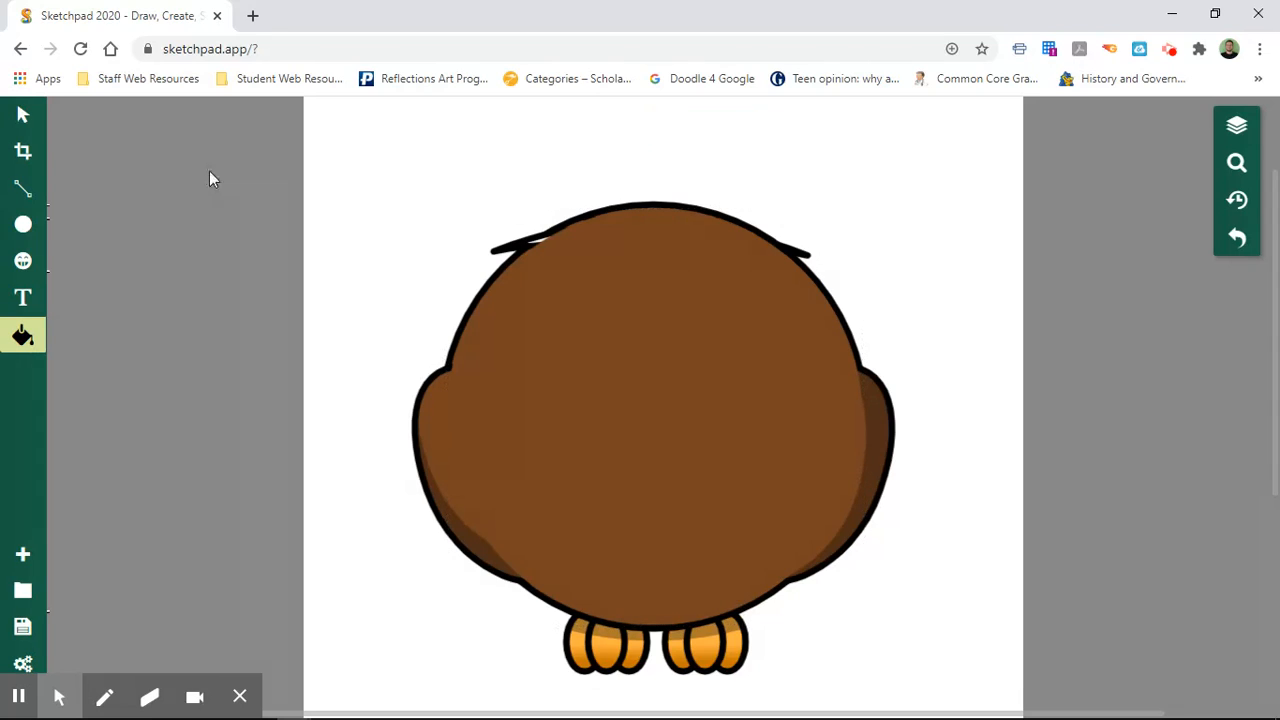
Step: Send the brown circle to the back, behind the owl clipart
{"action": "left_click", "coordinate": [23, 115]}
{"action": "left_click", "coordinate": [589, 349]}
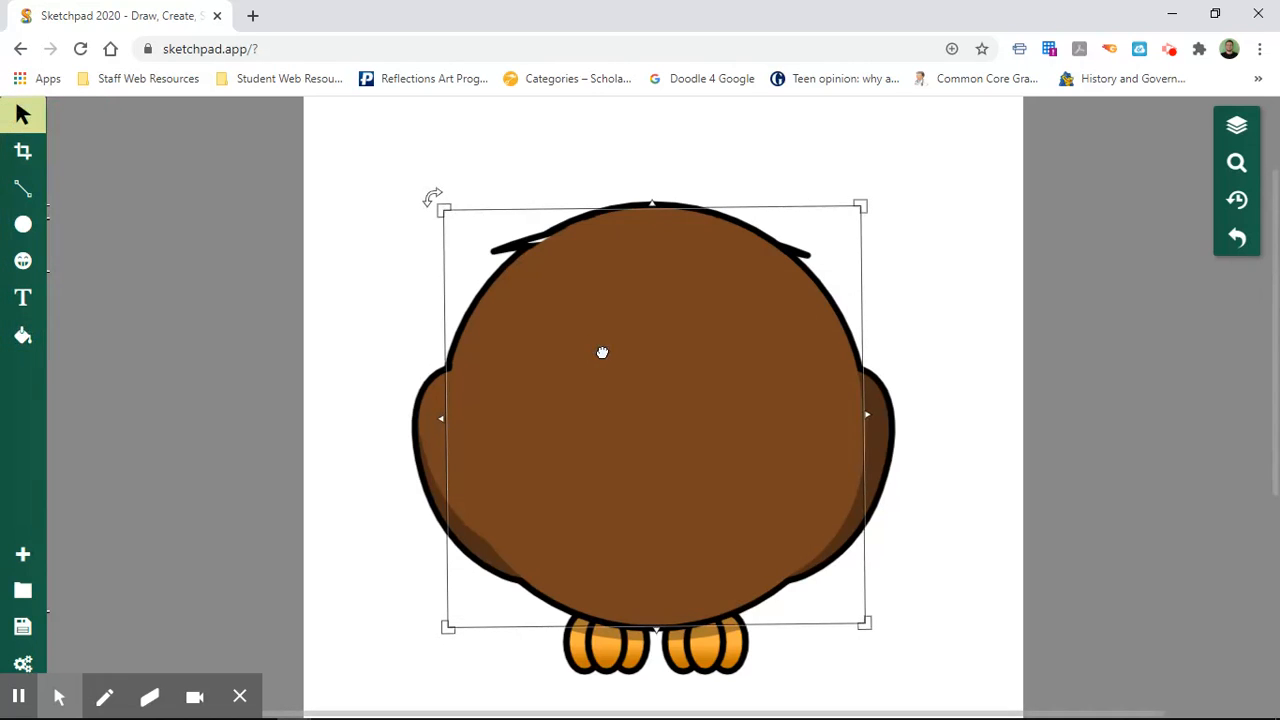
{"action": "left_click", "coordinate": [652, 174]}
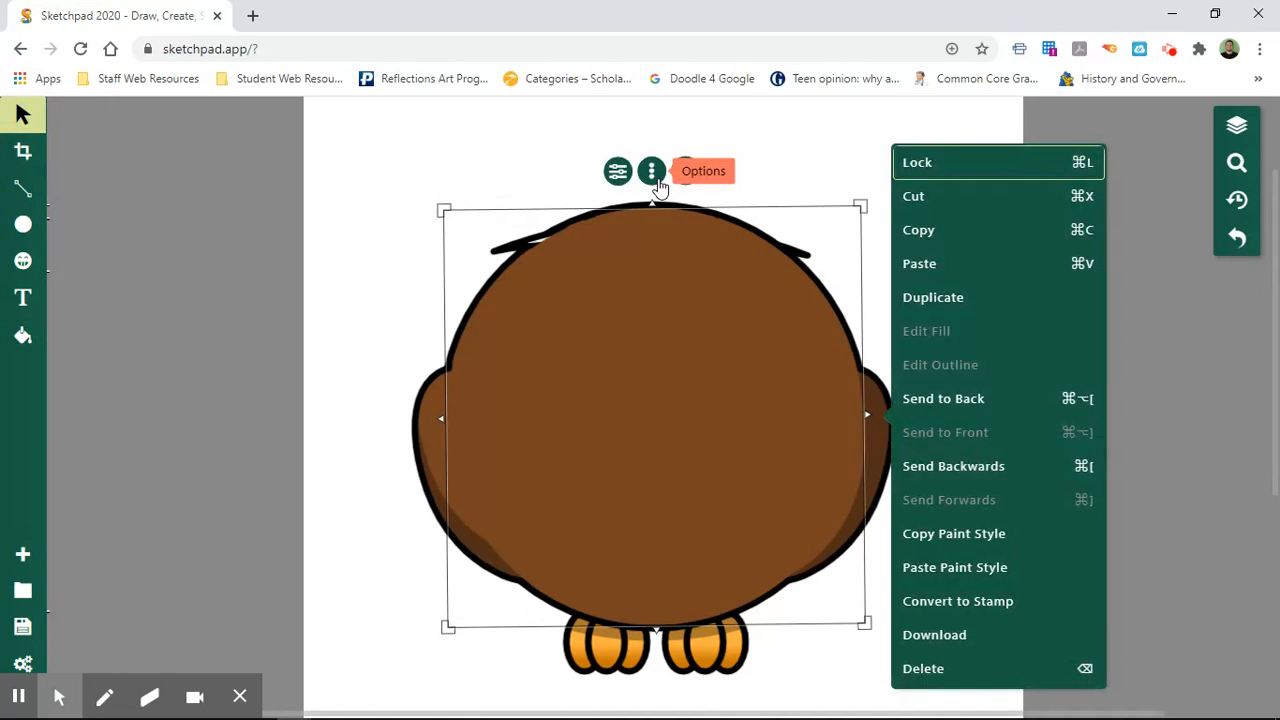
{"action": "left_click", "coordinate": [959, 401]}
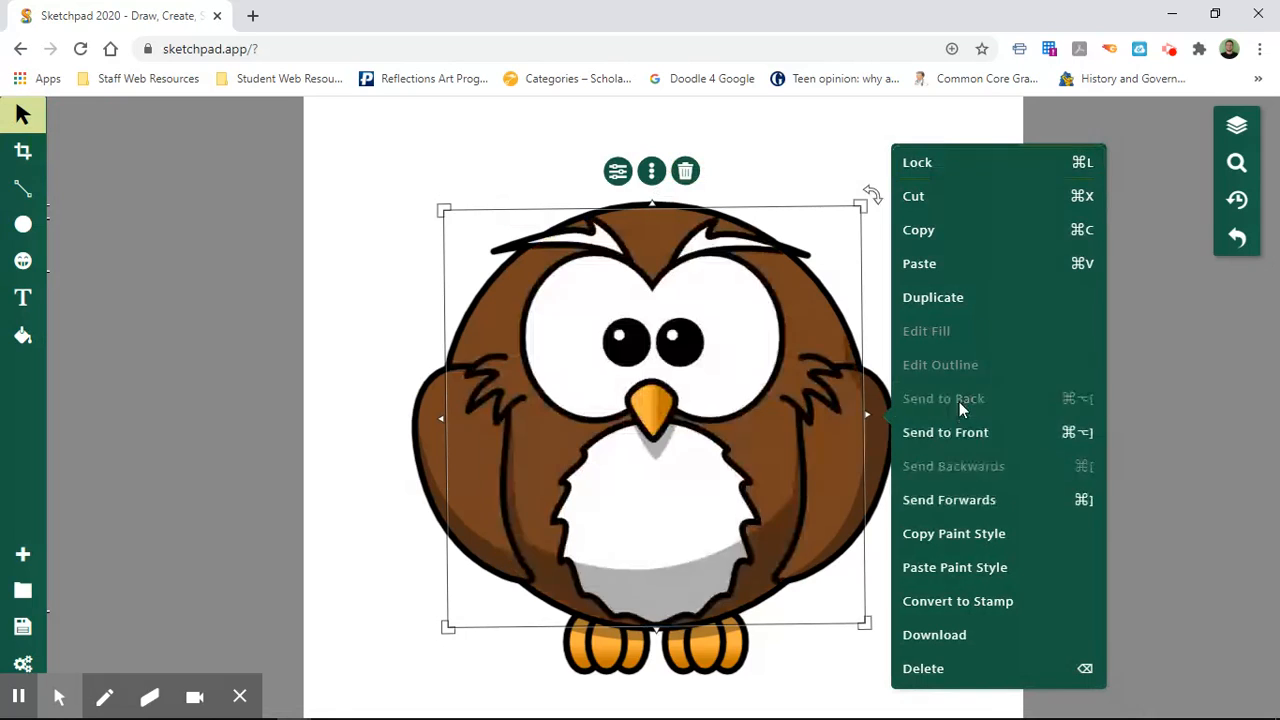
{"action": "left_click", "coordinate": [272, 367]}
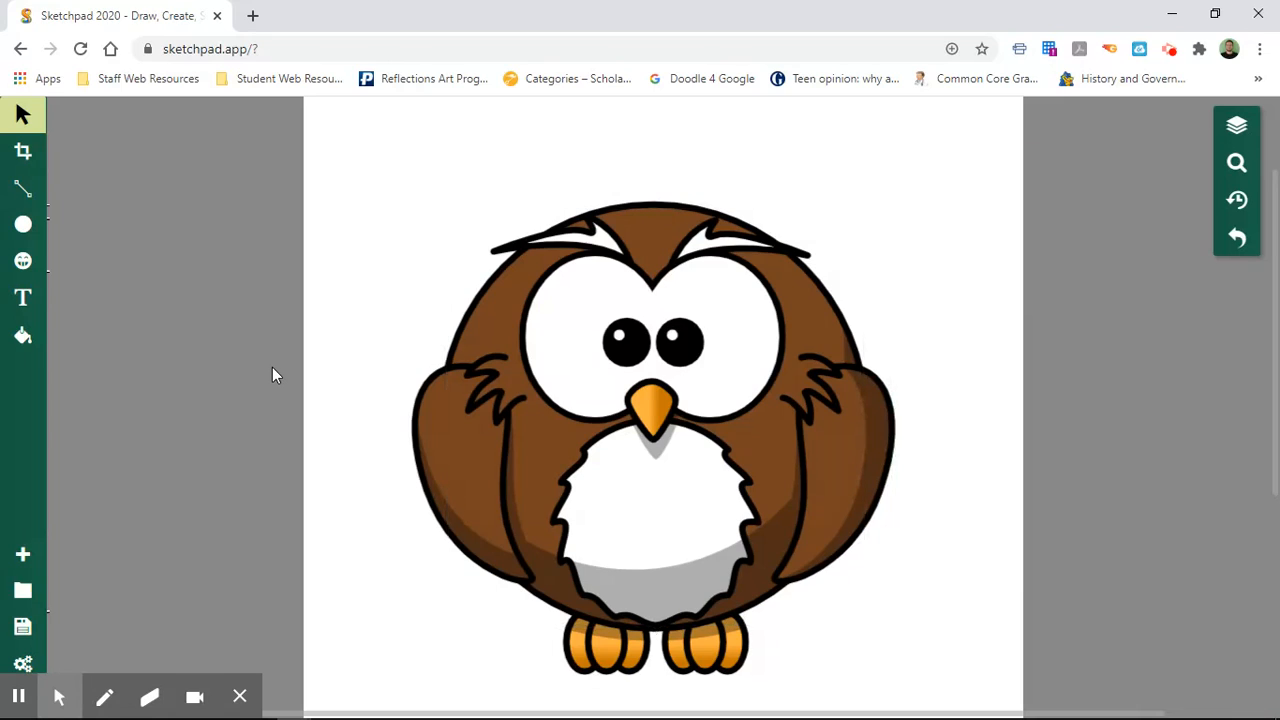
Step: Reorder the layers by moving Circle above Clipart and then returning it beneath Clipart
{"action": "key", "text": "ctrl+a"}
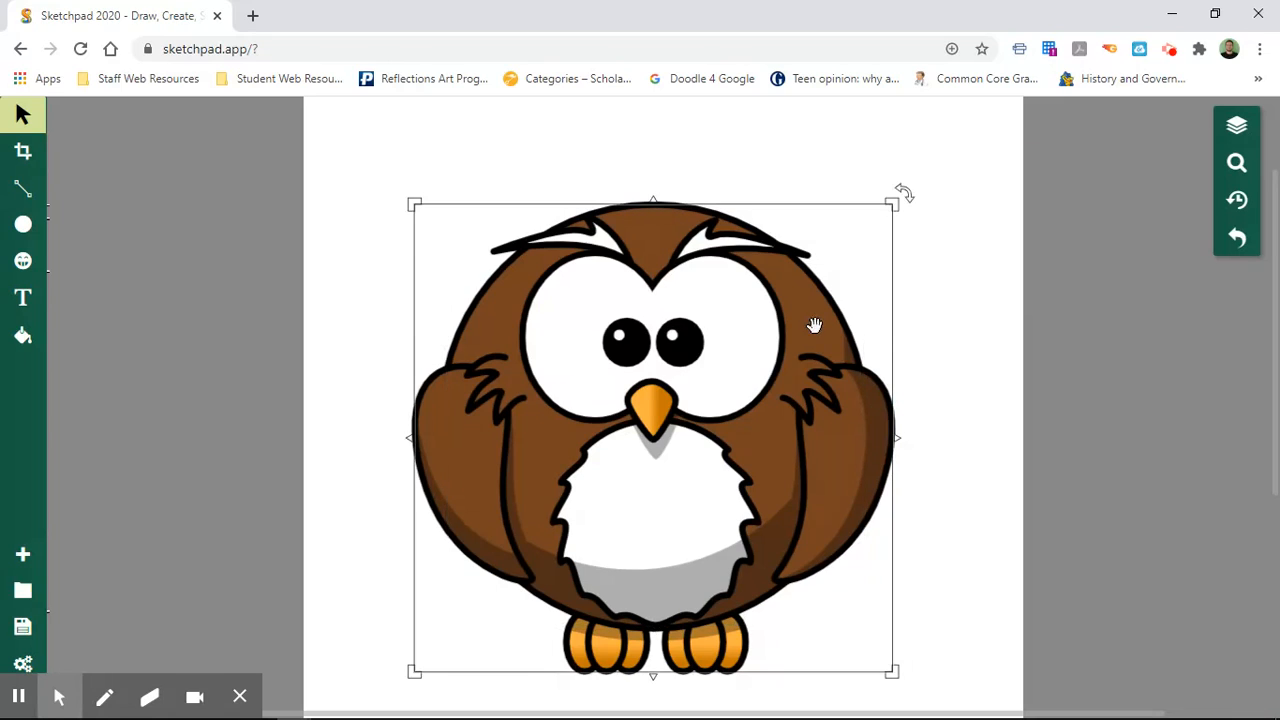
{"action": "left_click", "coordinate": [1237, 125]}
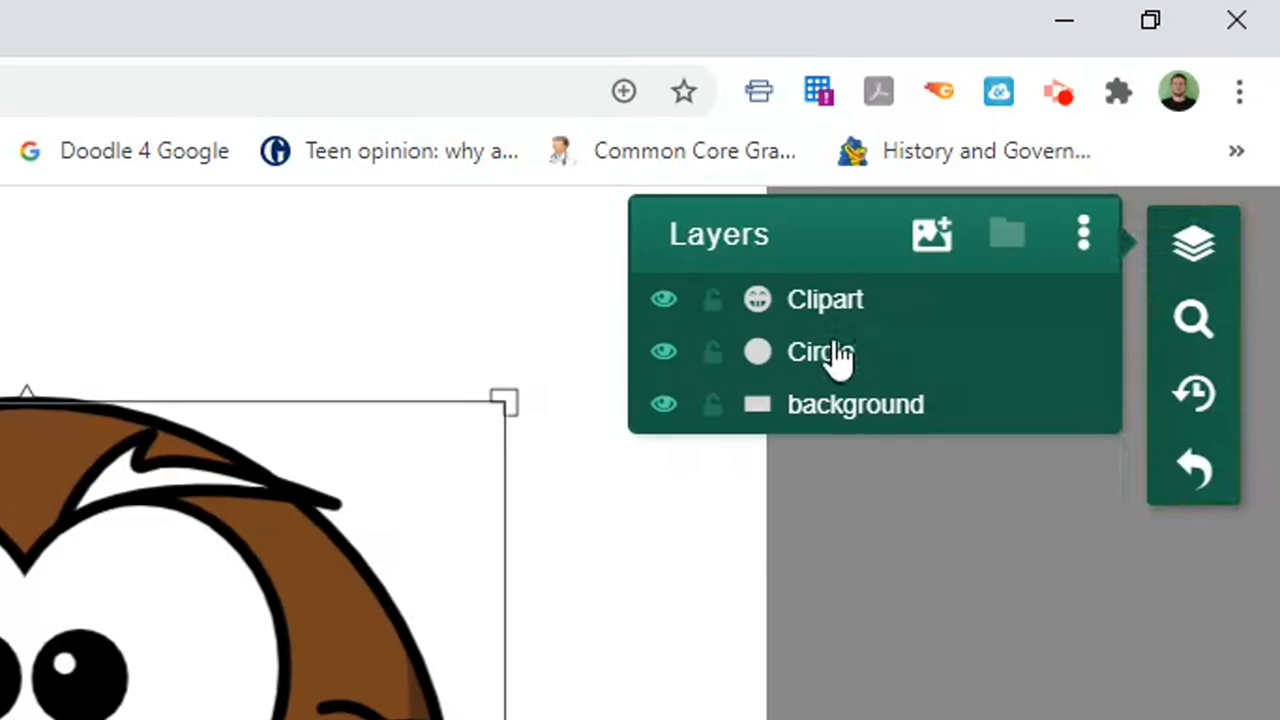
{"action": "left_click_drag", "start_coordinate": [1057, 181], "coordinate": [1059, 157]}
{"action": "left_click_drag", "start_coordinate": [838, 312], "coordinate": [838, 300]}
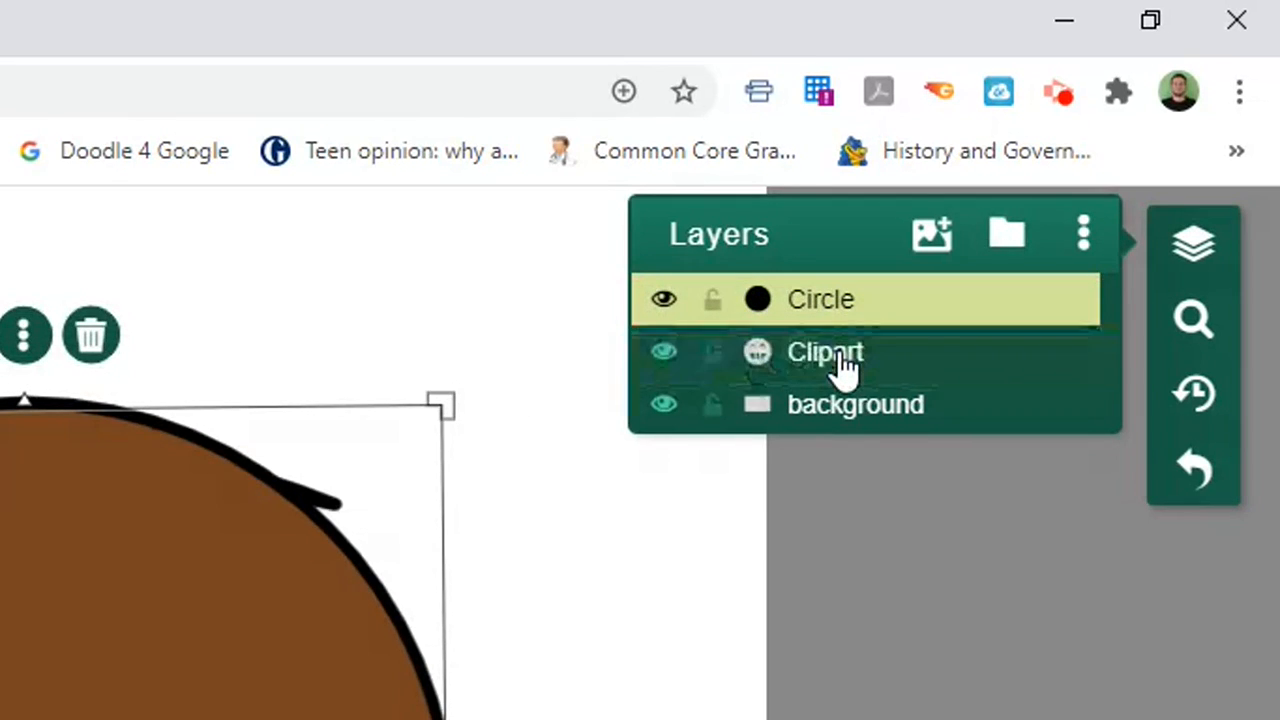
{"action": "left_click_drag", "start_coordinate": [843, 306], "coordinate": [846, 371]}
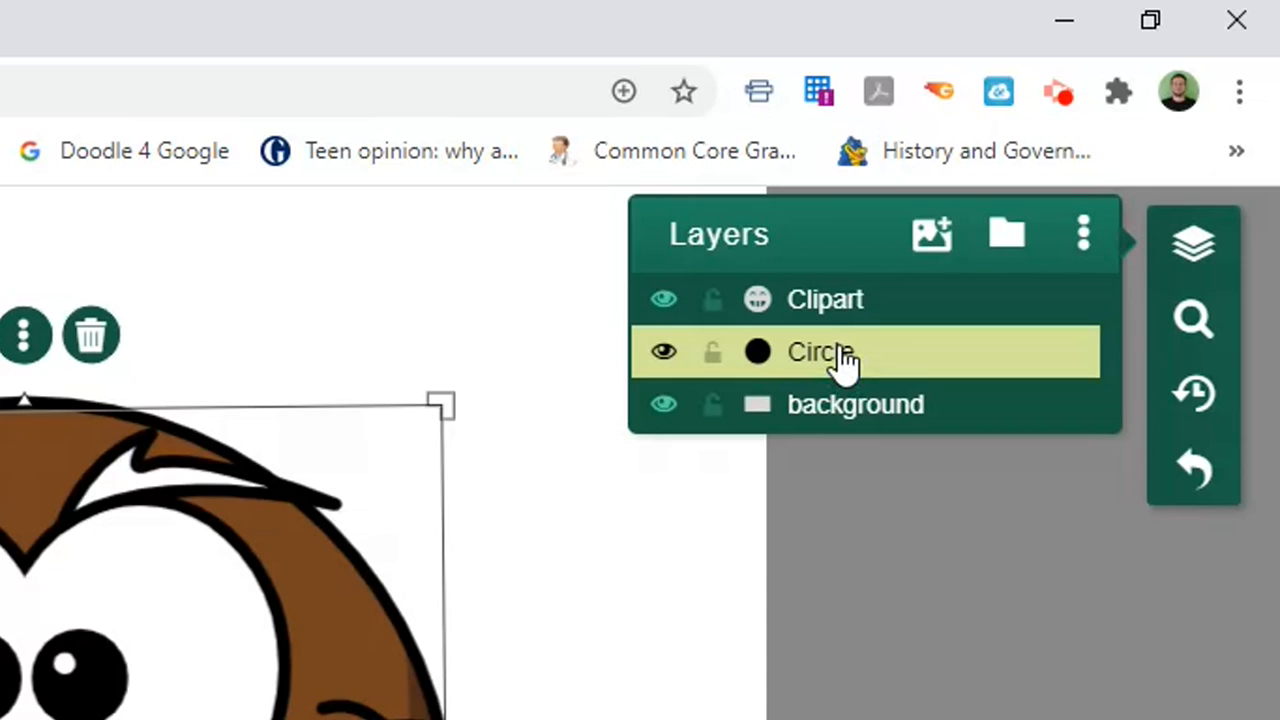
Step: Rename the Circle layer as Owl Body
{"action": "double_click", "coordinate": [843, 356]}
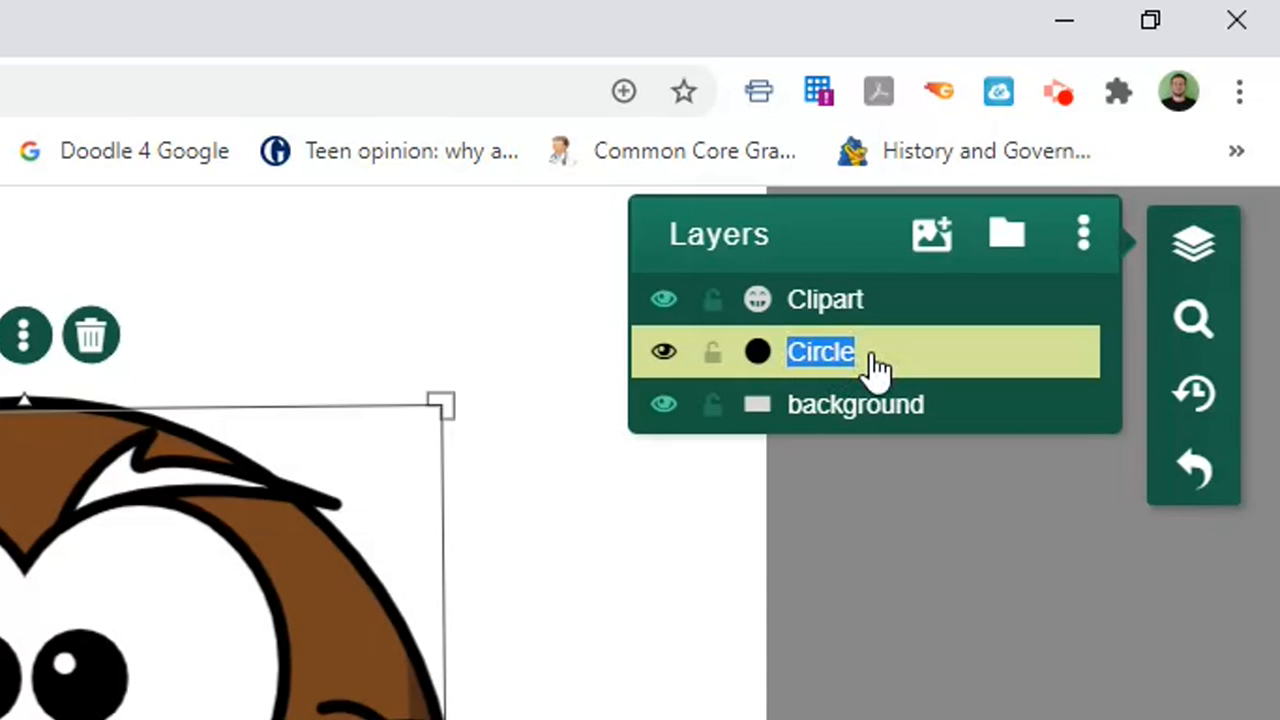
{"action": "type", "text": "Ow"}
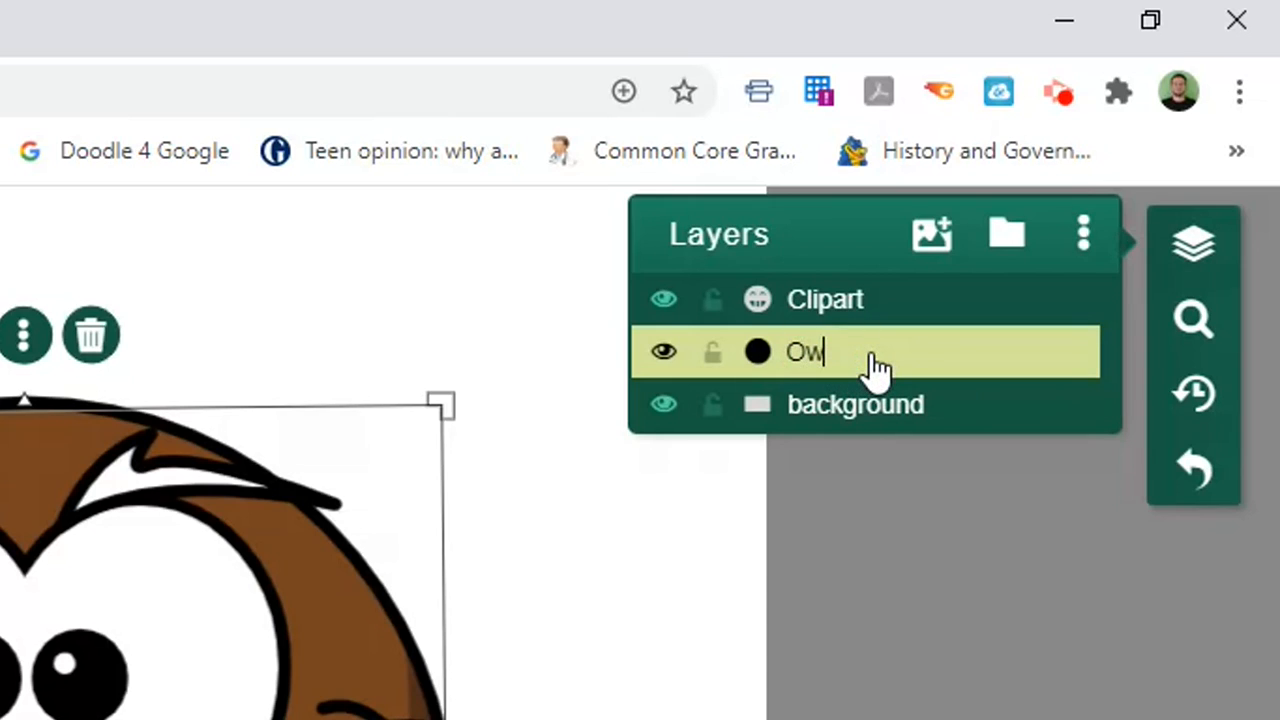
{"action": "type", "text": "l Body"}
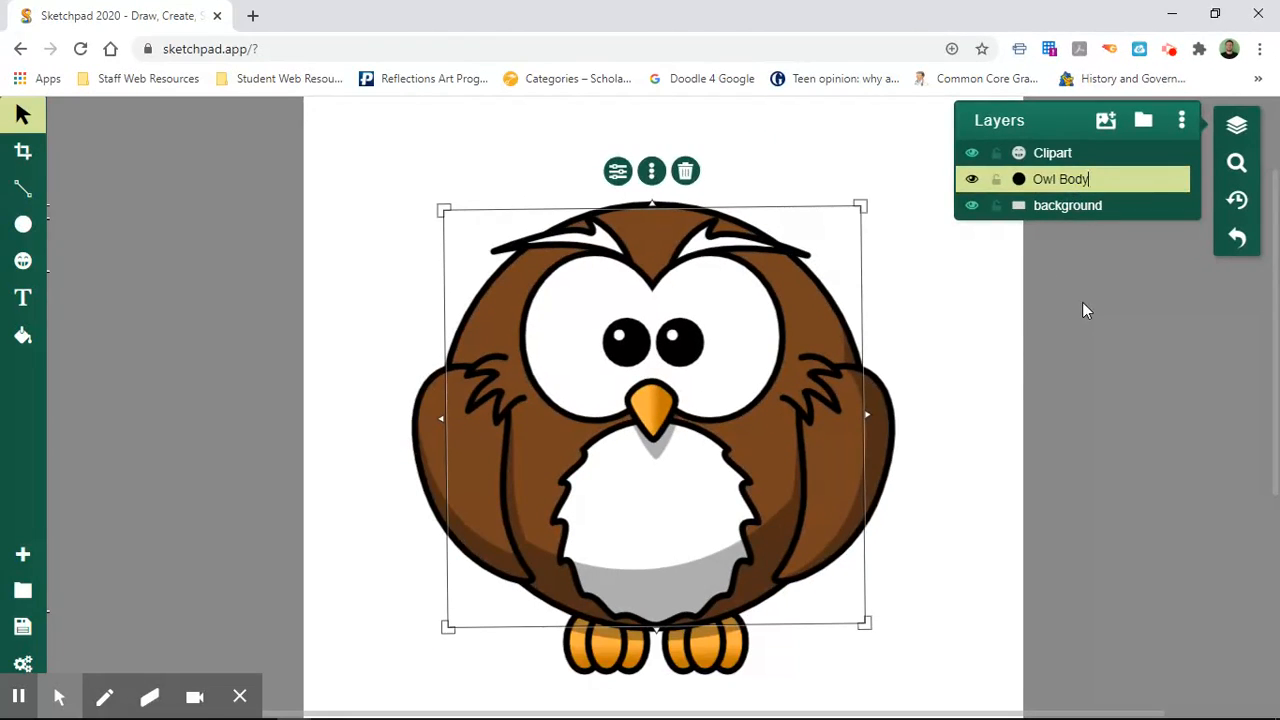
{"action": "left_click", "coordinate": [1082, 310]}
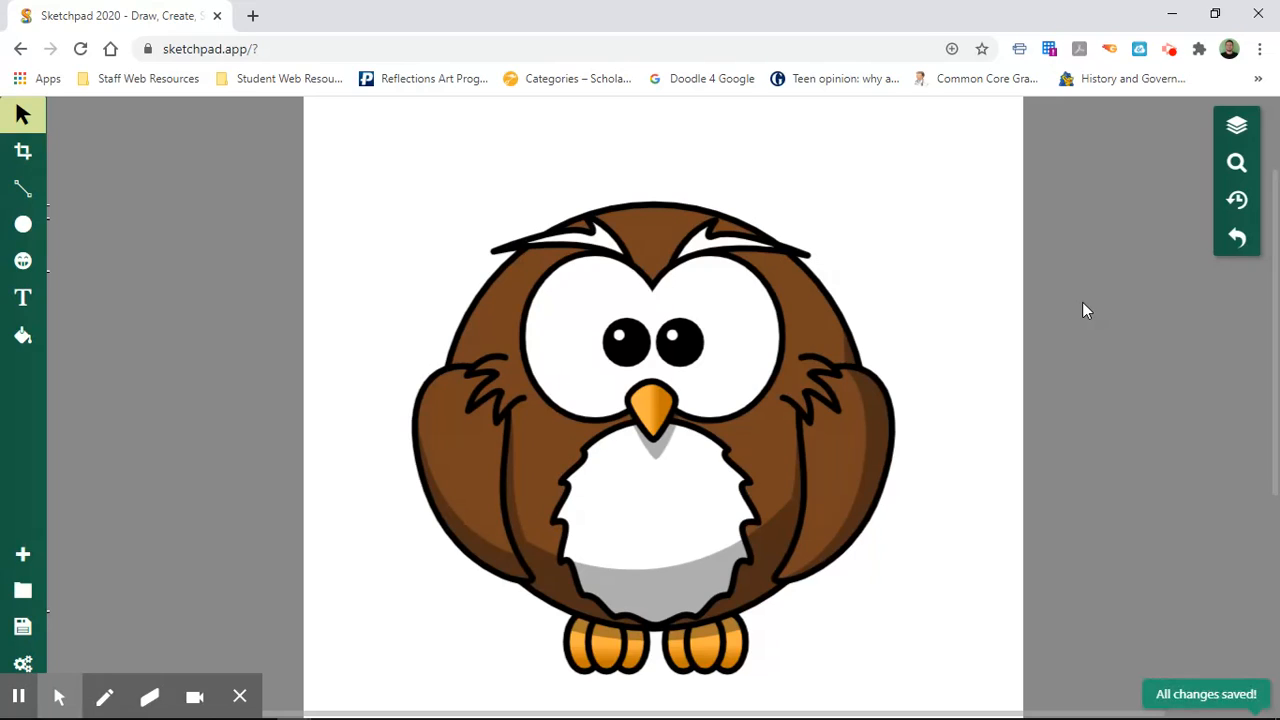
Step: Draw an ellipse with a solid white #ffffff fill across the owl's left-hand eye, covering its pupil
{"action": "left_click", "coordinate": [784, 222]}
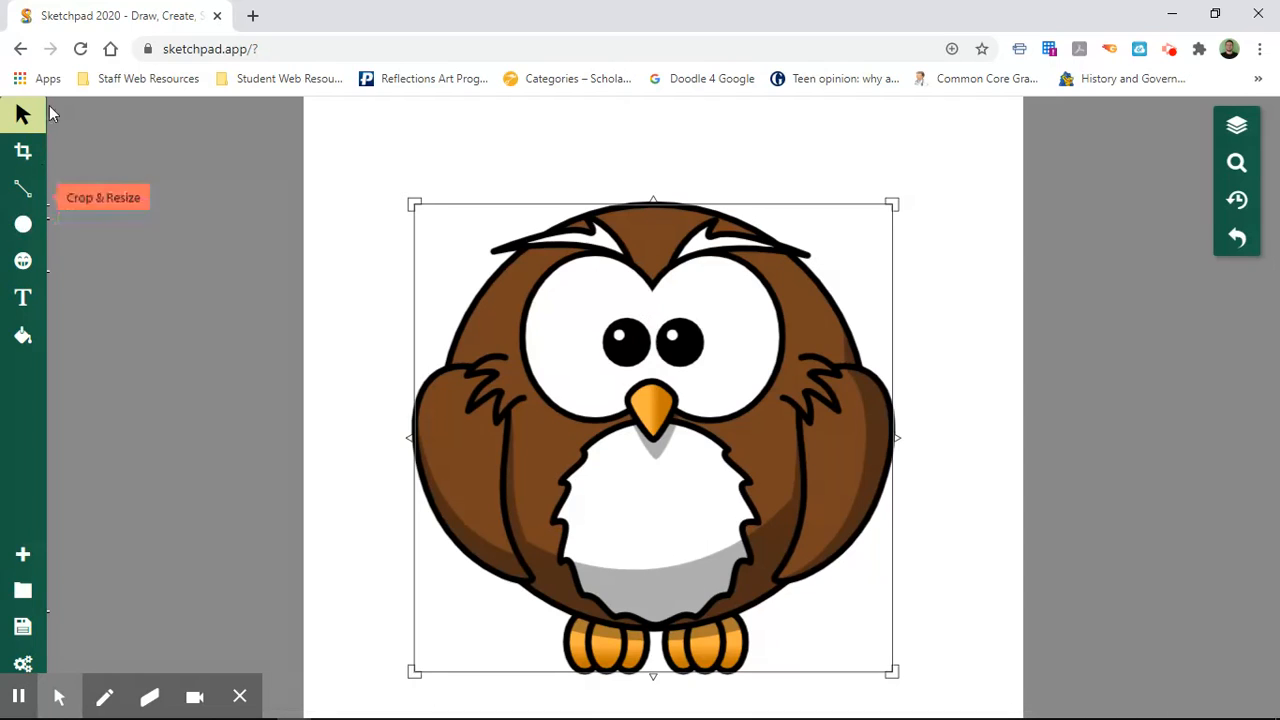
{"action": "left_click", "coordinate": [25, 222]}
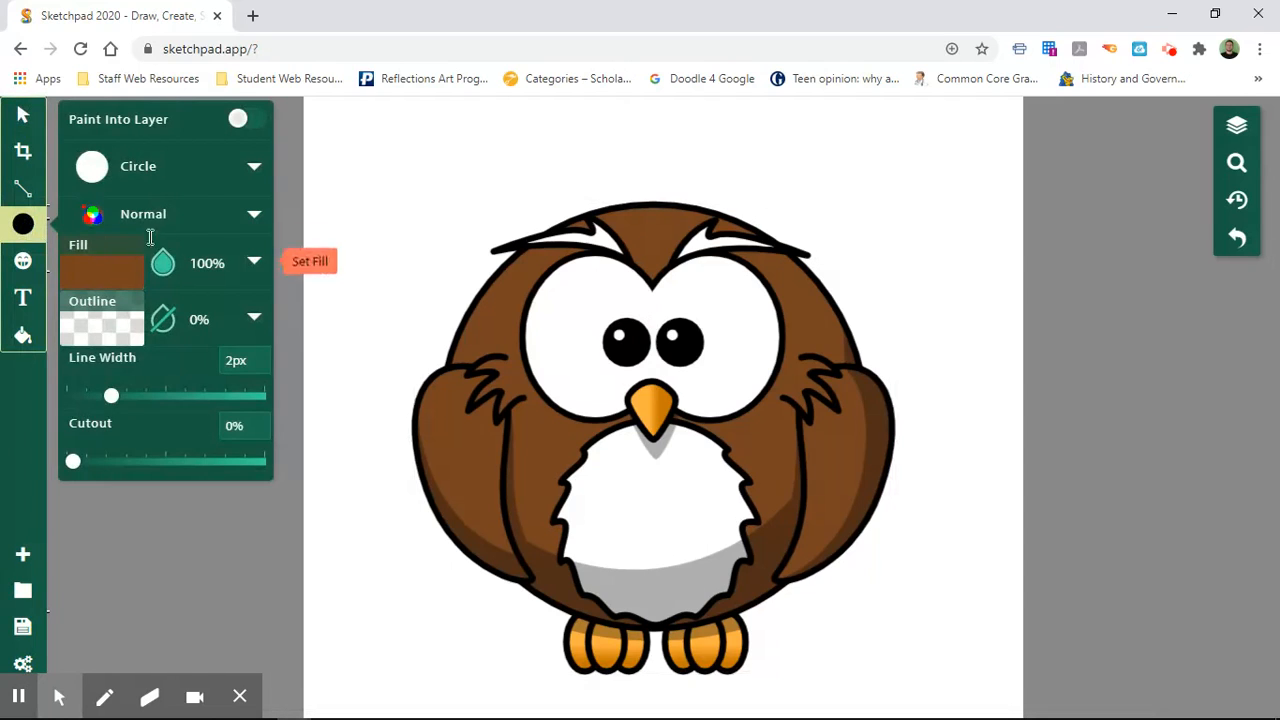
{"action": "left_click", "coordinate": [102, 272]}
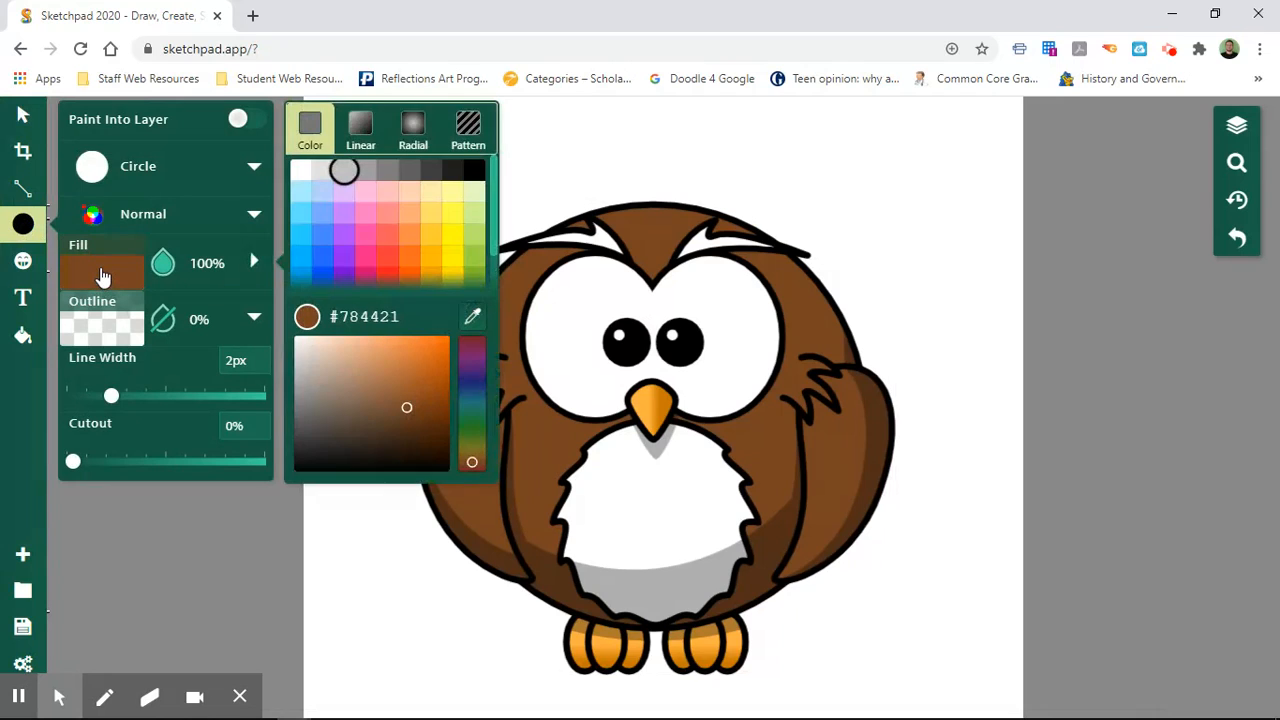
{"action": "left_click", "coordinate": [302, 172]}
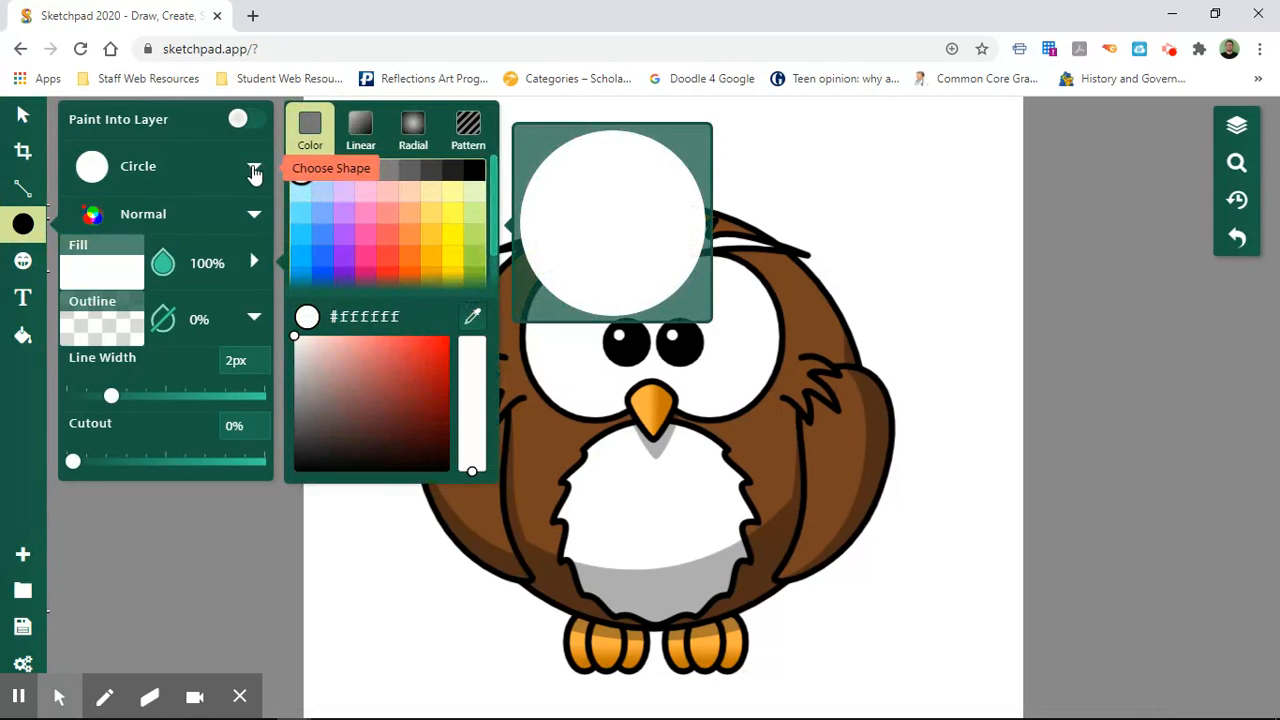
{"action": "left_click", "coordinate": [255, 172]}
{"action": "left_click", "coordinate": [254, 170]}
{"action": "left_click", "coordinate": [254, 170]}
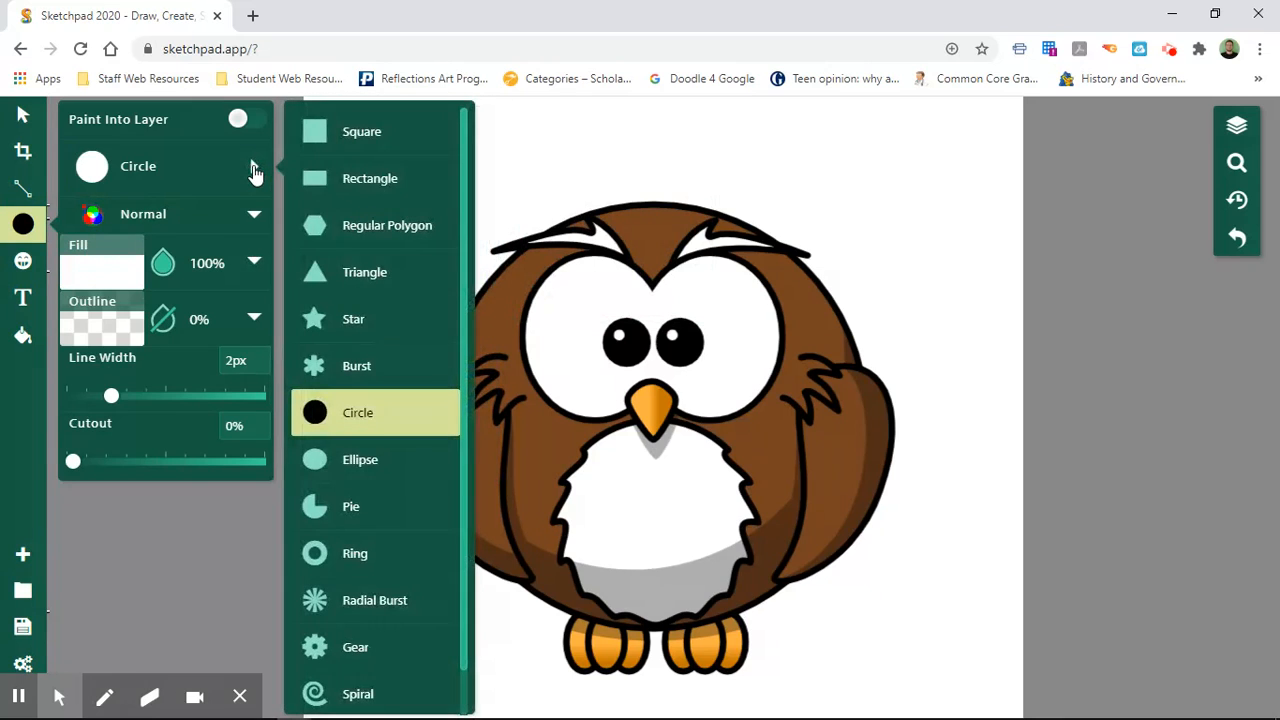
{"action": "left_click", "coordinate": [330, 462]}
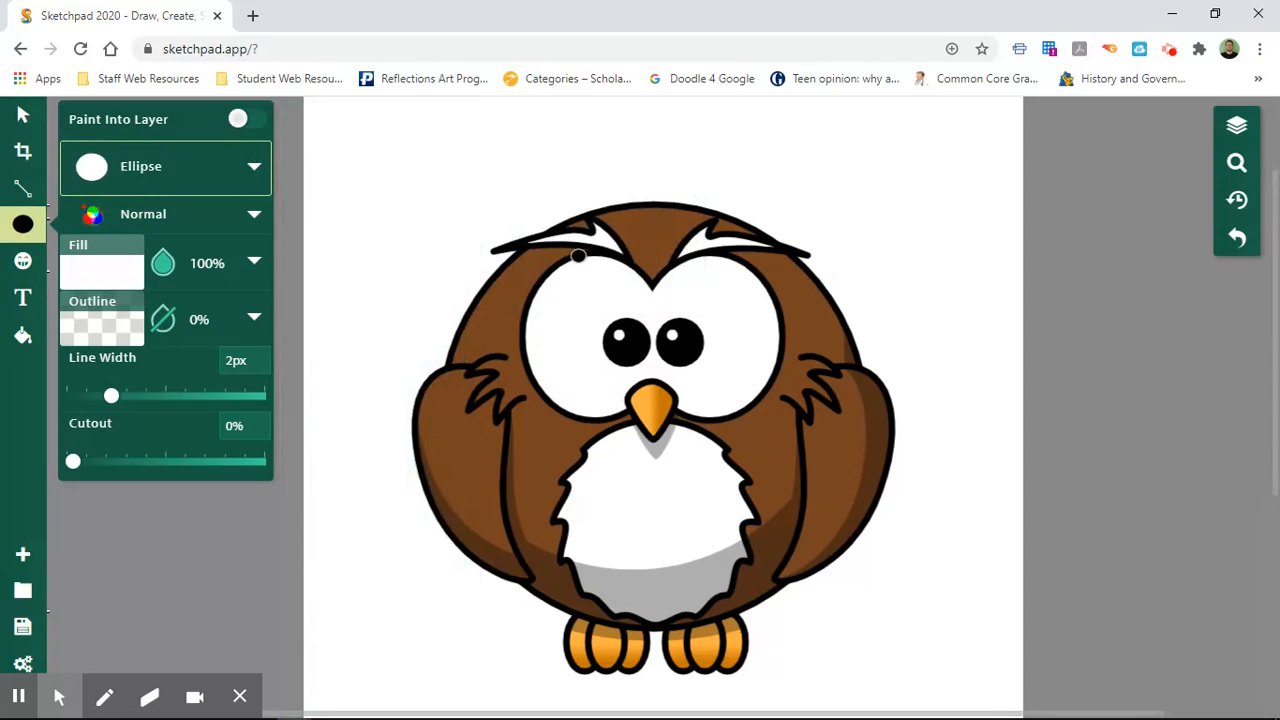
{"action": "left_click_drag", "start_coordinate": [576, 256], "coordinate": [670, 377]}
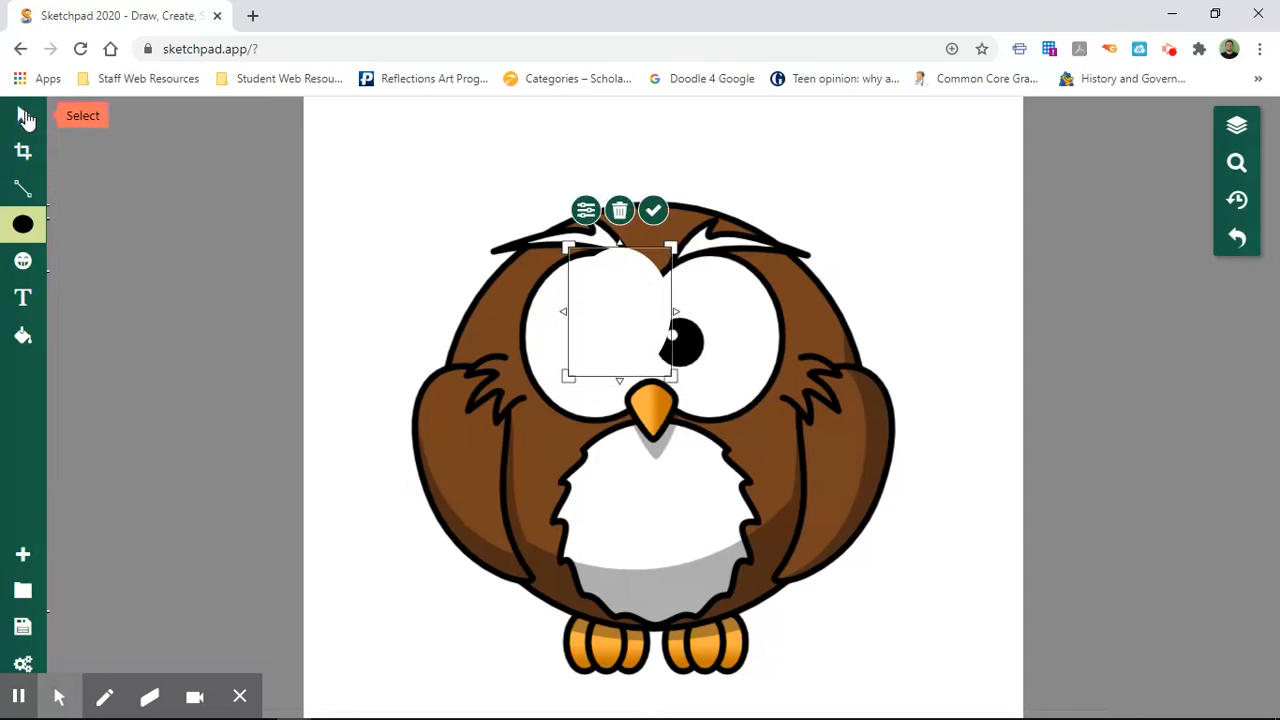
Step: Move the white ellipse and enlarge it until it fills the owl's left-hand eye
{"action": "left_click", "coordinate": [25, 118]}
{"action": "left_click", "coordinate": [557, 271]}
{"action": "left_click_drag", "start_coordinate": [611, 309], "coordinate": [581, 333]}
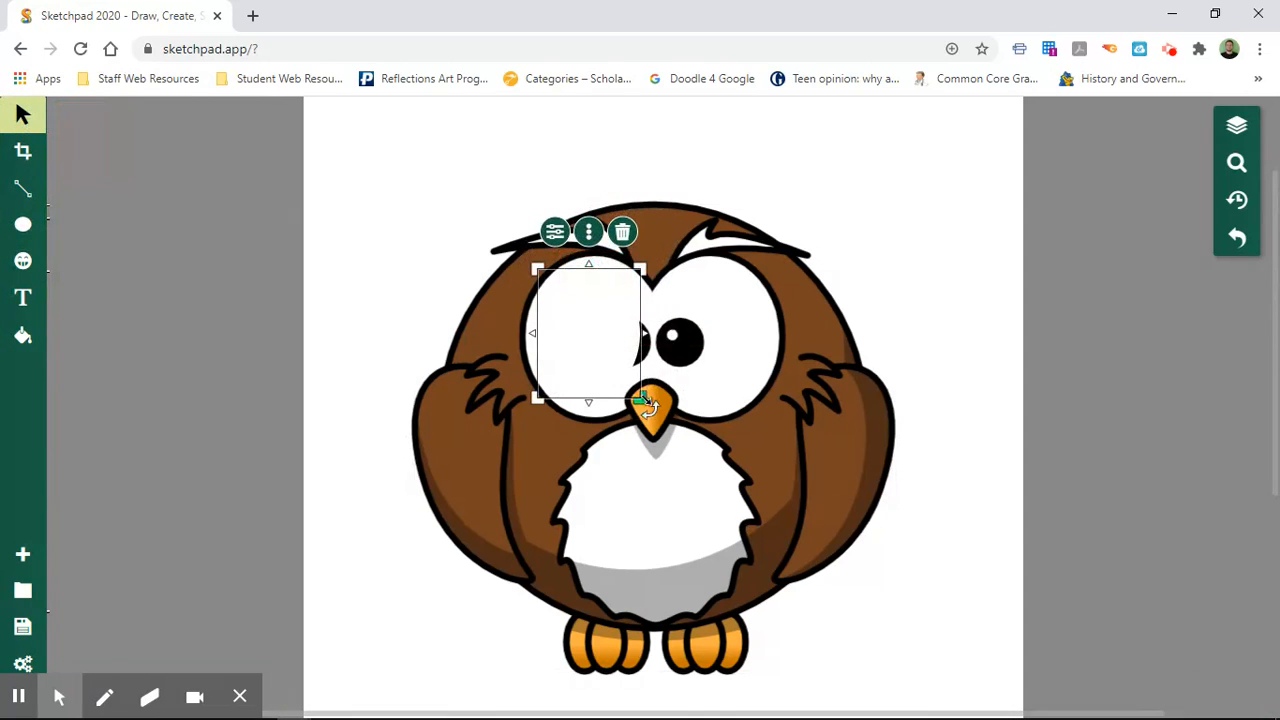
{"action": "left_click_drag", "start_coordinate": [643, 399], "coordinate": [654, 414]}
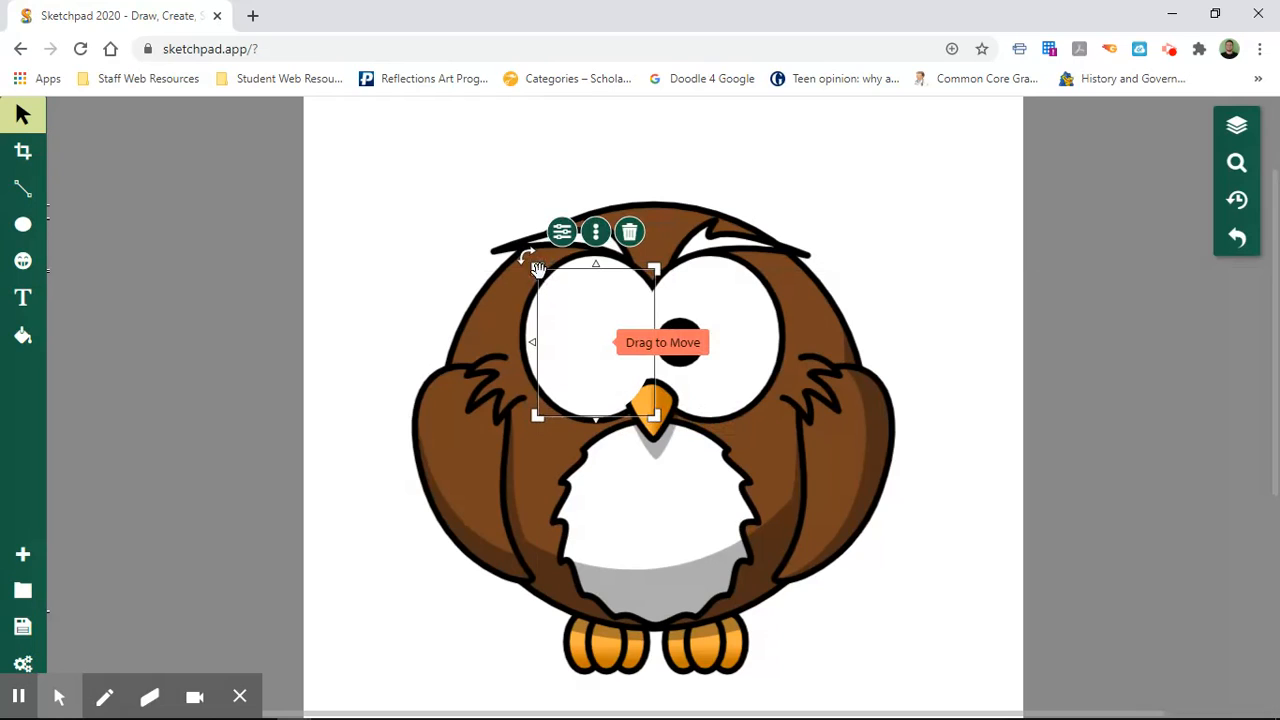
{"action": "left_click_drag", "start_coordinate": [537, 268], "coordinate": [531, 260]}
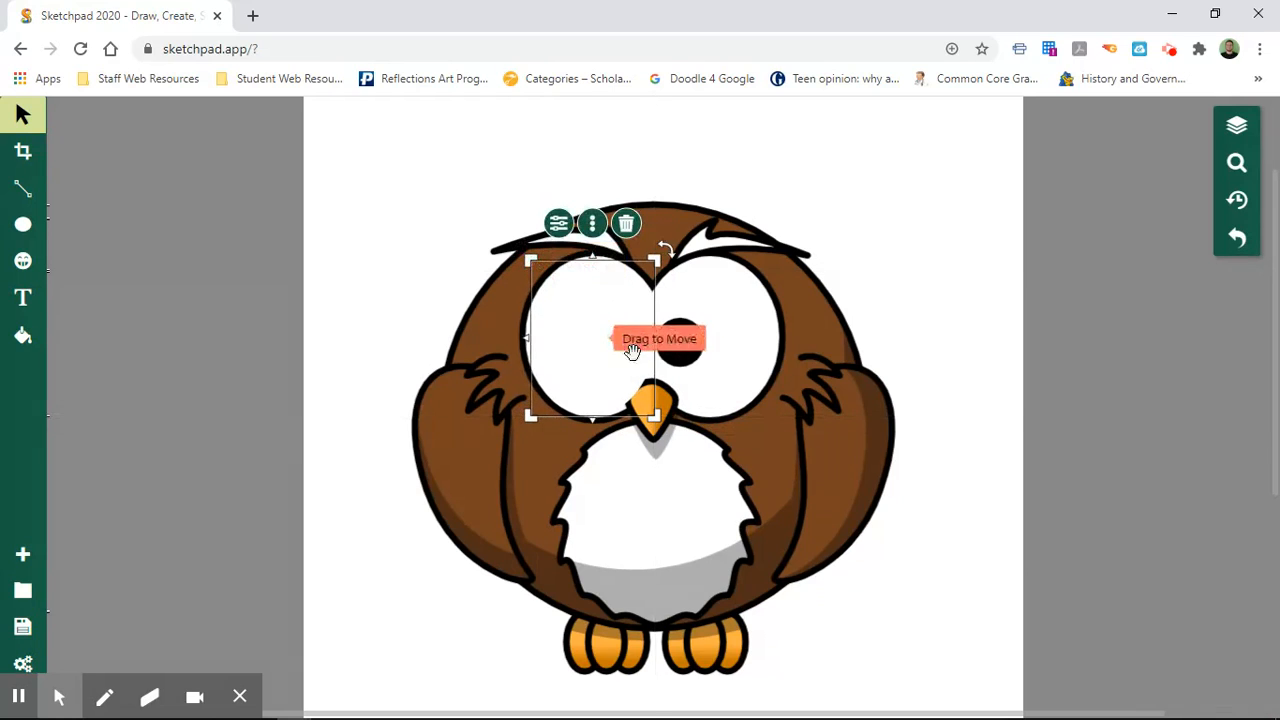
{"action": "left_click_drag", "start_coordinate": [620, 345], "coordinate": [620, 340]}
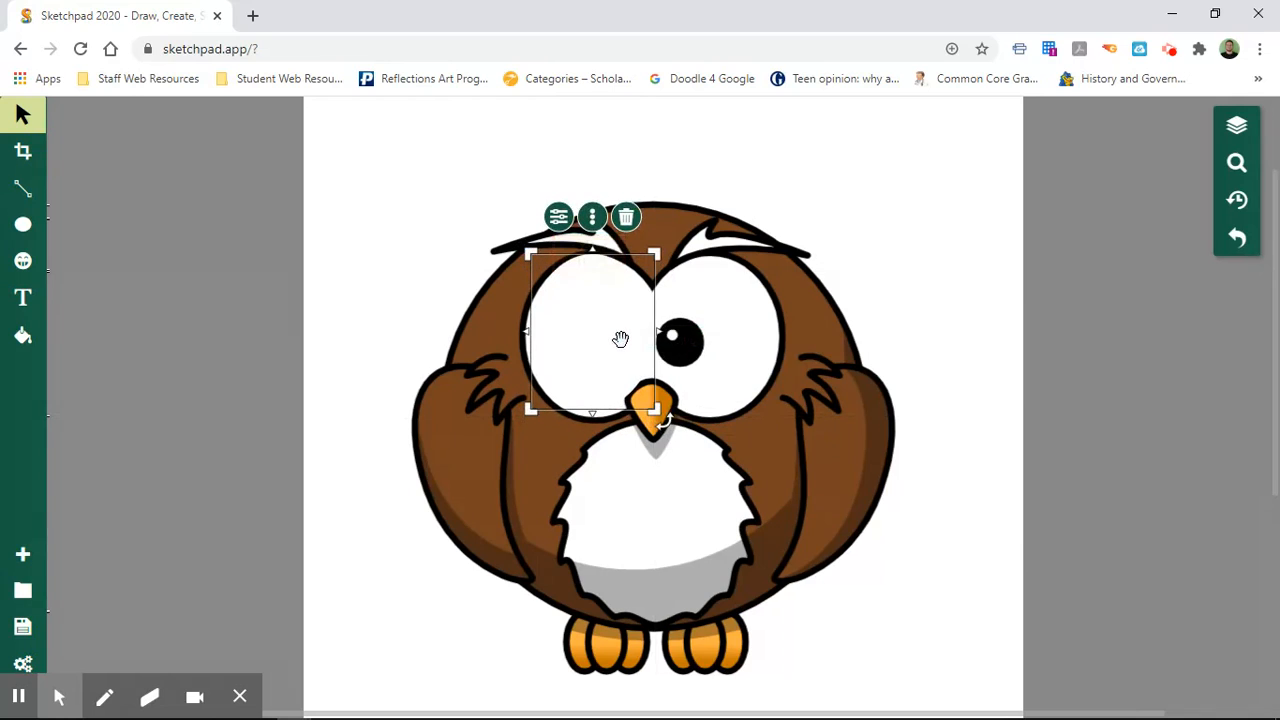
{"action": "left_click_drag", "start_coordinate": [655, 410], "coordinate": [659, 414]}
{"action": "left_click_drag", "start_coordinate": [606, 361], "coordinate": [605, 362]}
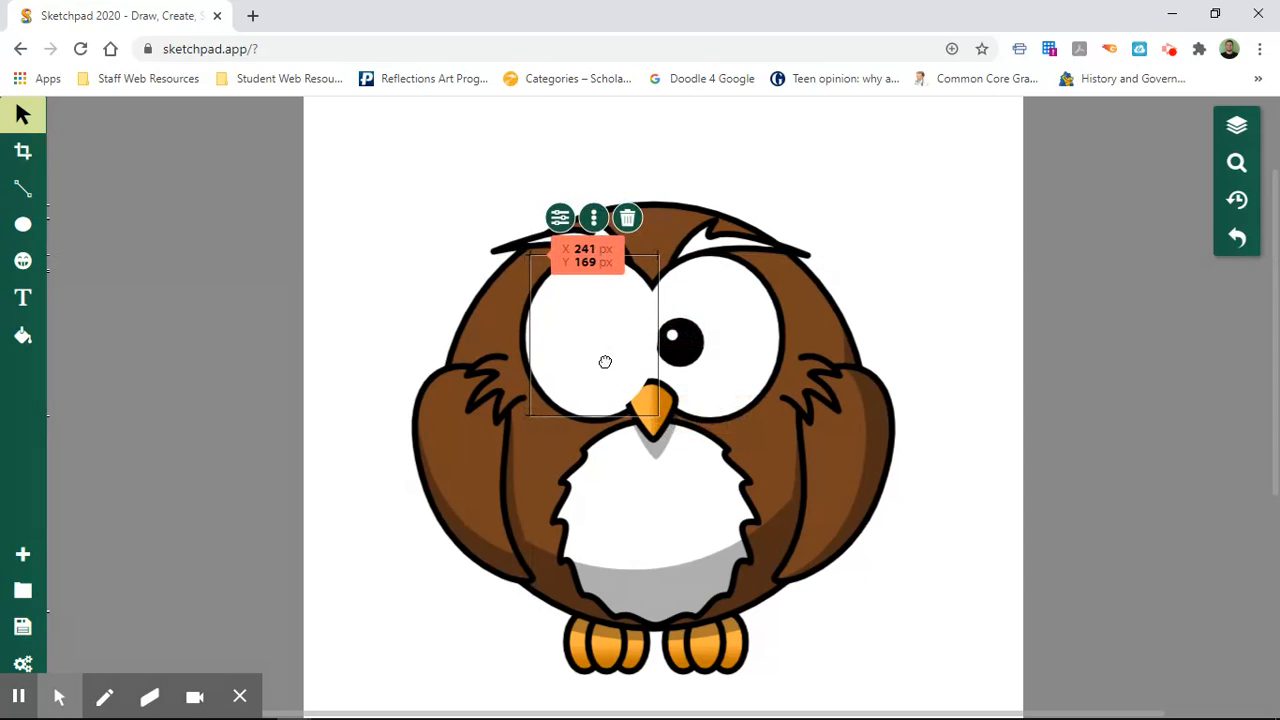
{"action": "left_click", "coordinate": [604, 361]}
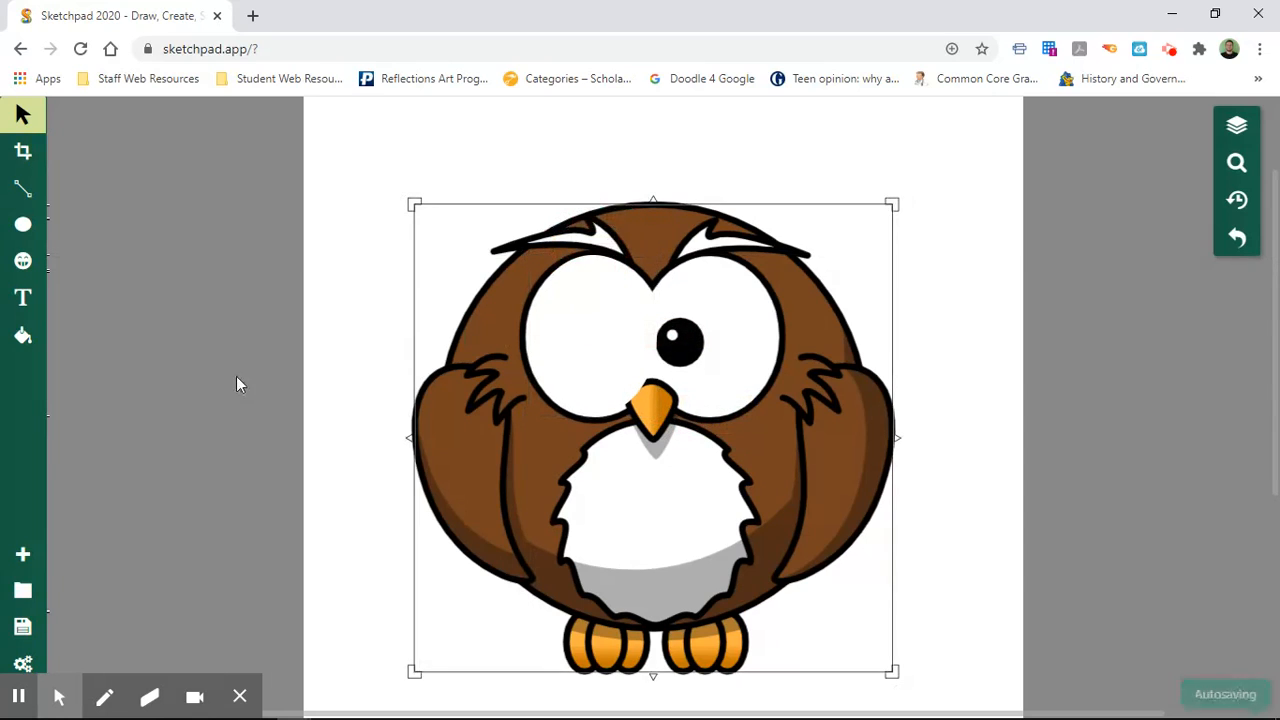
Step: Give the white eye ellipse a black outline at 100% opacity with a line width of 12px
{"action": "left_click", "coordinate": [605, 356]}
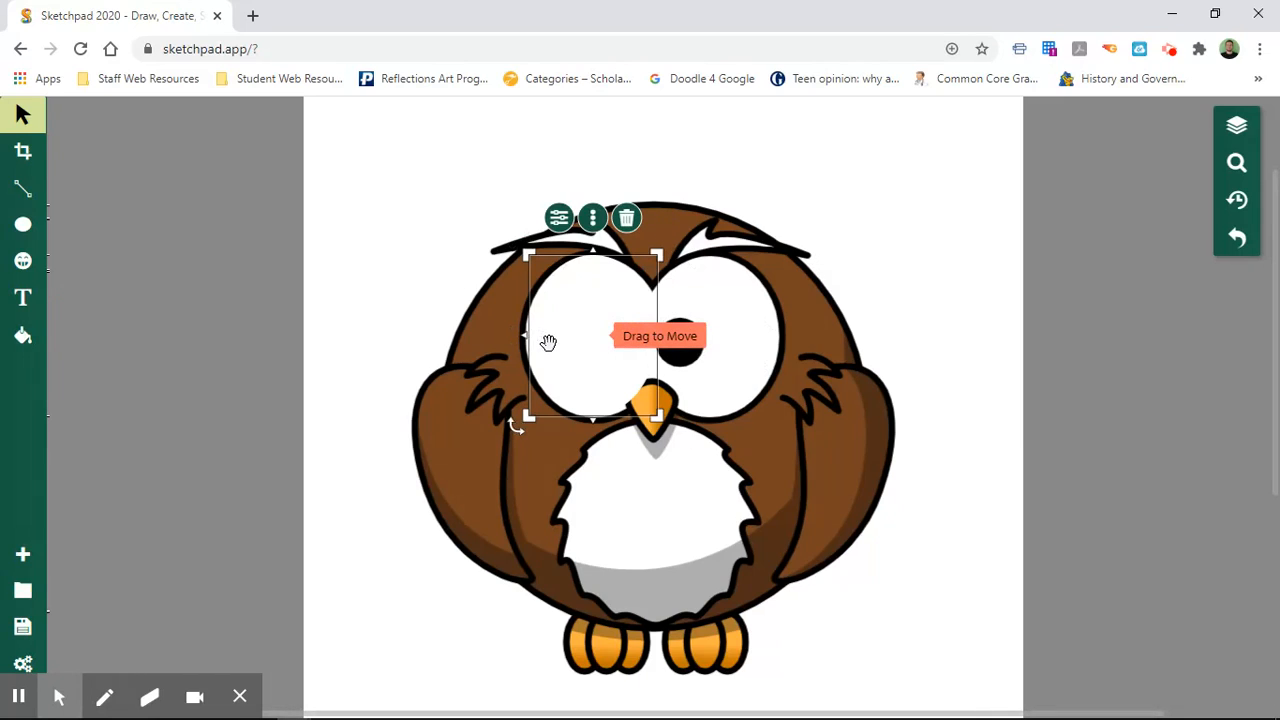
{"action": "left_click", "coordinate": [559, 218]}
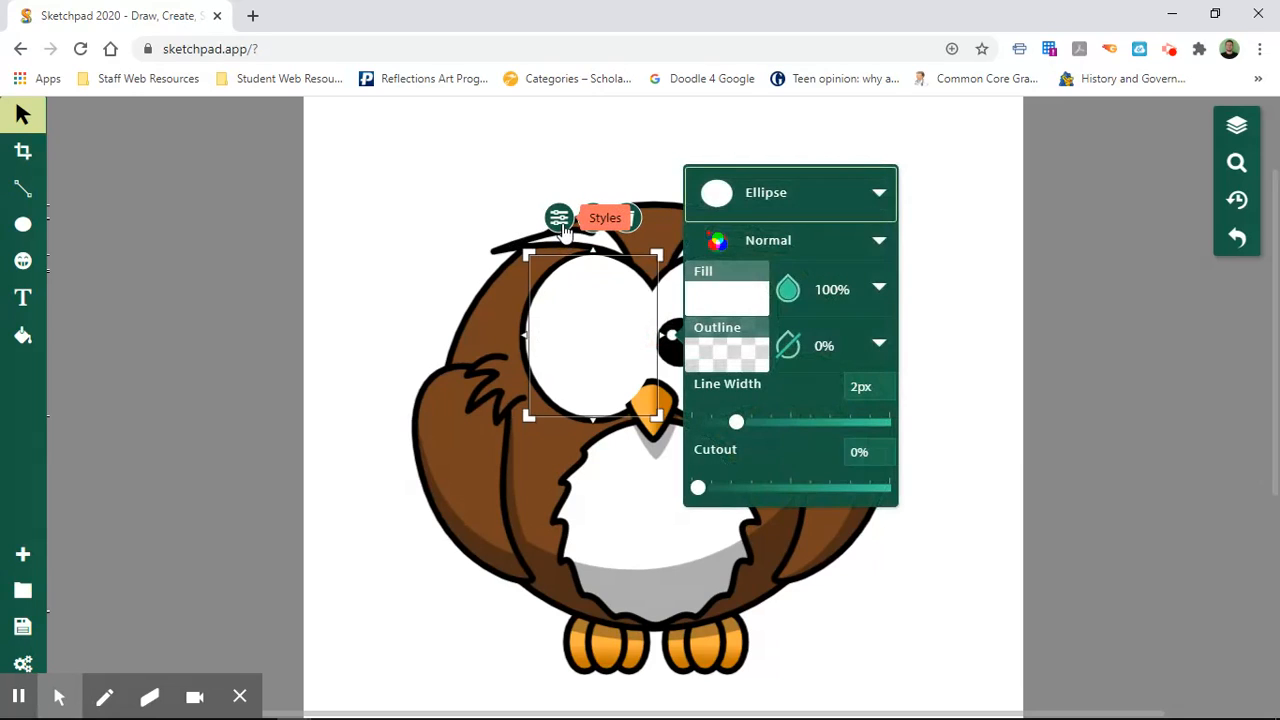
{"action": "left_click", "coordinate": [787, 342]}
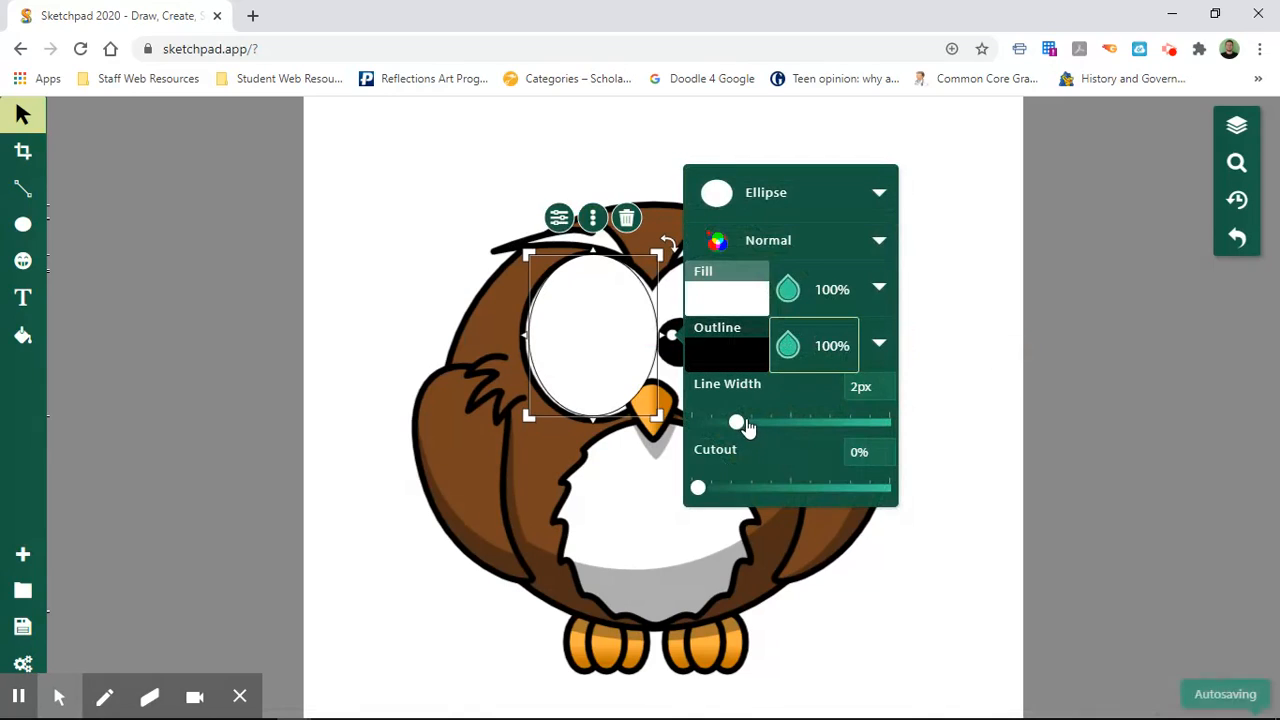
{"action": "left_click_drag", "start_coordinate": [746, 426], "coordinate": [790, 428]}
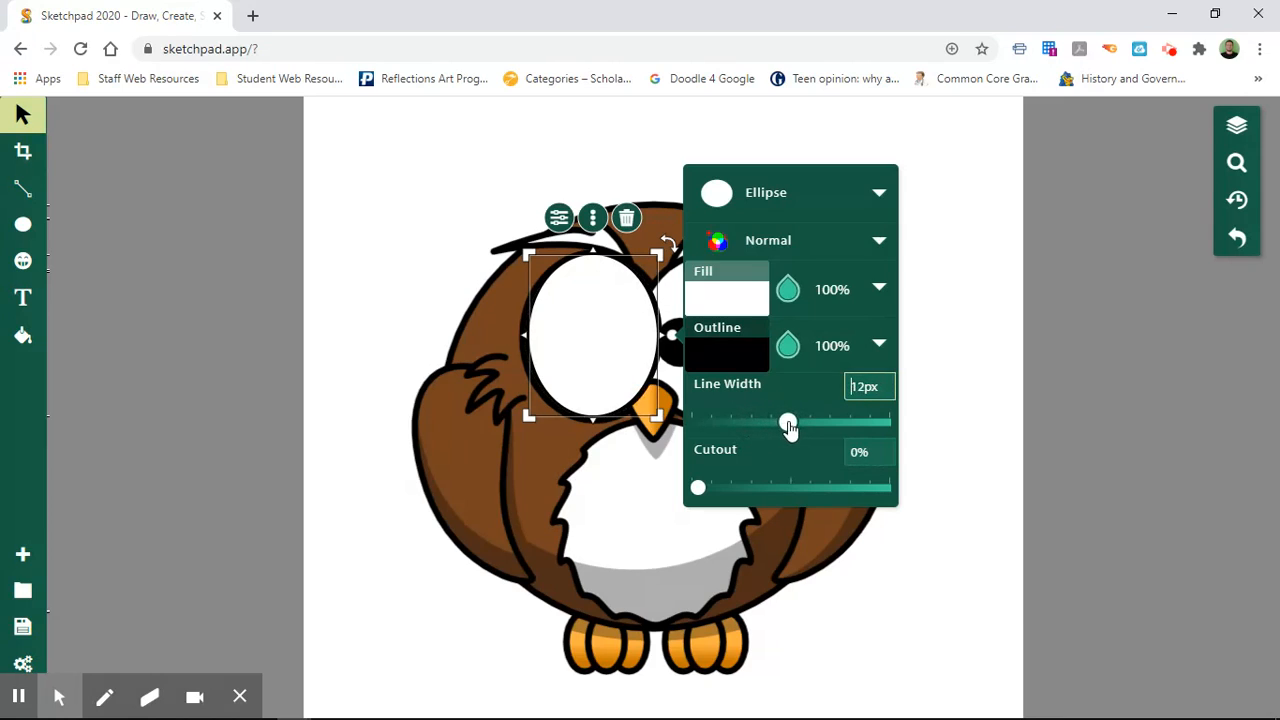
{"action": "left_click", "coordinate": [612, 332]}
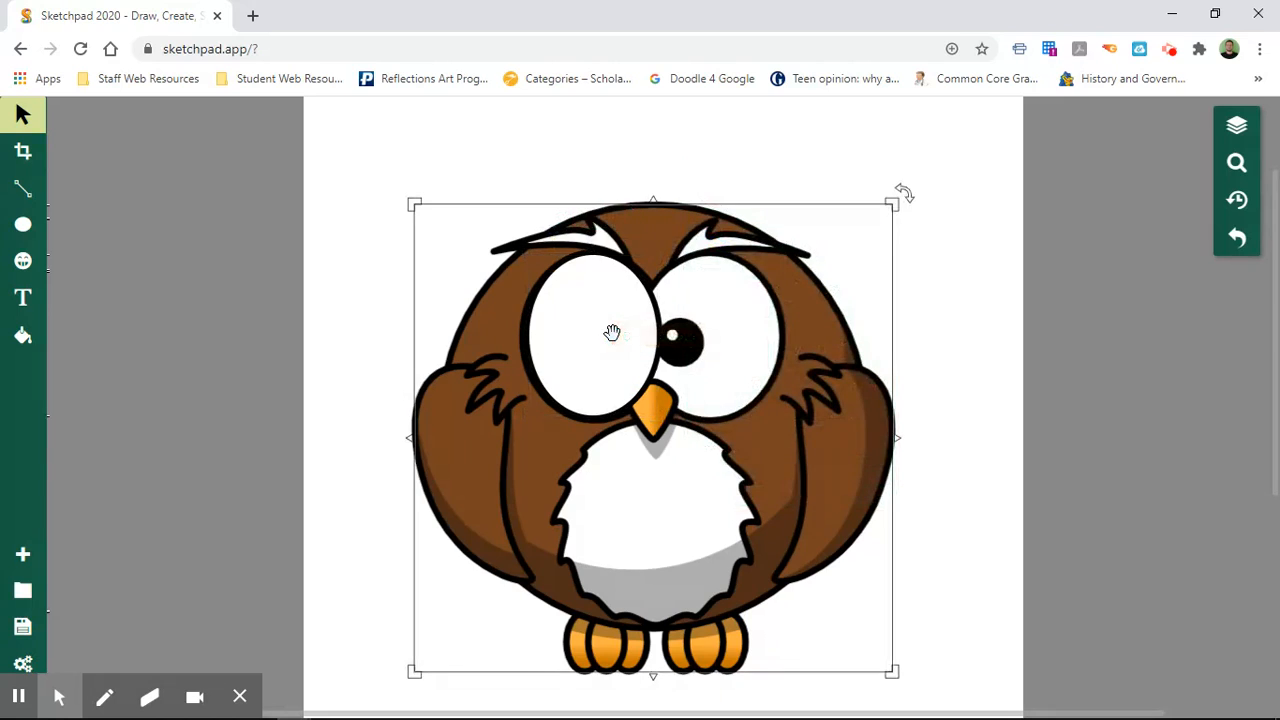
{"action": "left_click", "coordinate": [214, 302]}
Step: Nudge the outlined ellipse slightly left to align it with the outer edge of the owl's left-hand eye
{"action": "left_click", "coordinate": [551, 309]}
{"action": "left_click", "coordinate": [553, 314]}
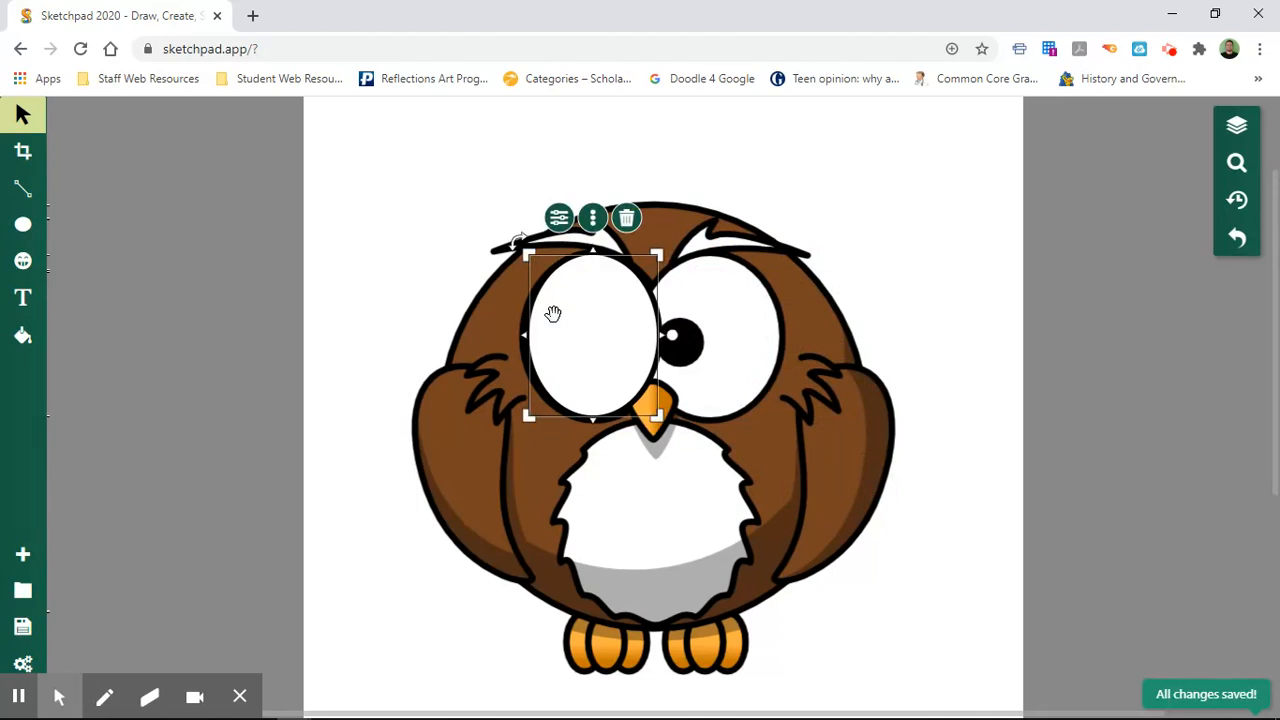
{"action": "key", "text": "Left"}
{"action": "key", "text": "Left"}
{"action": "key", "text": "Left"}
{"action": "key", "text": "Left"}
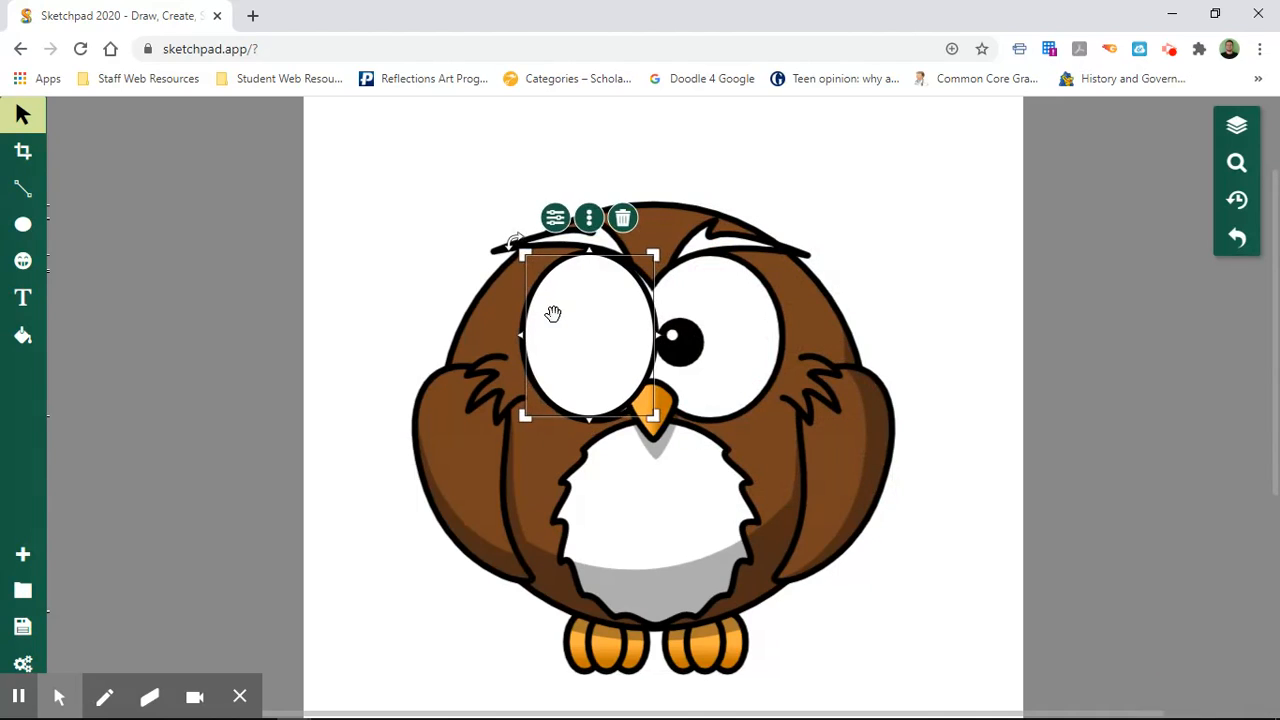
{"action": "left_click", "coordinate": [180, 361]}
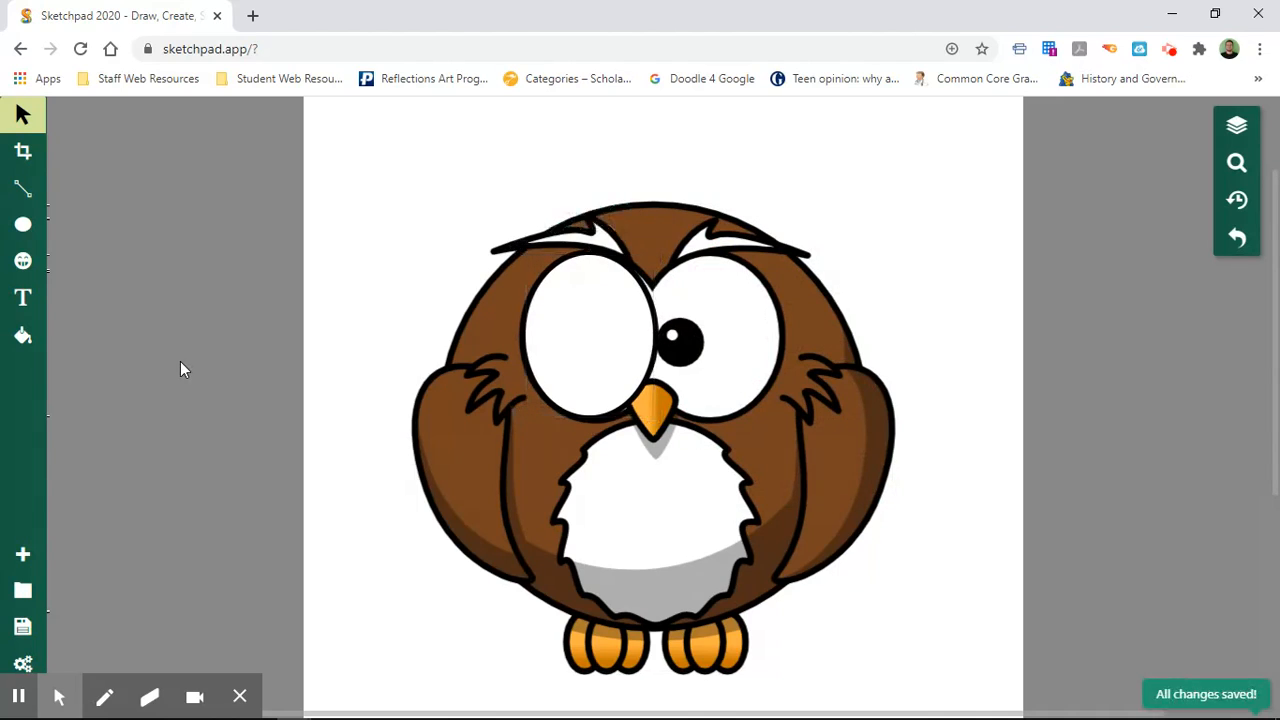
Step: Copy the outlined white ellipse from the left-hand eye and place the pasted copy over the owl's right-hand eye
{"action": "left_click", "coordinate": [494, 307]}
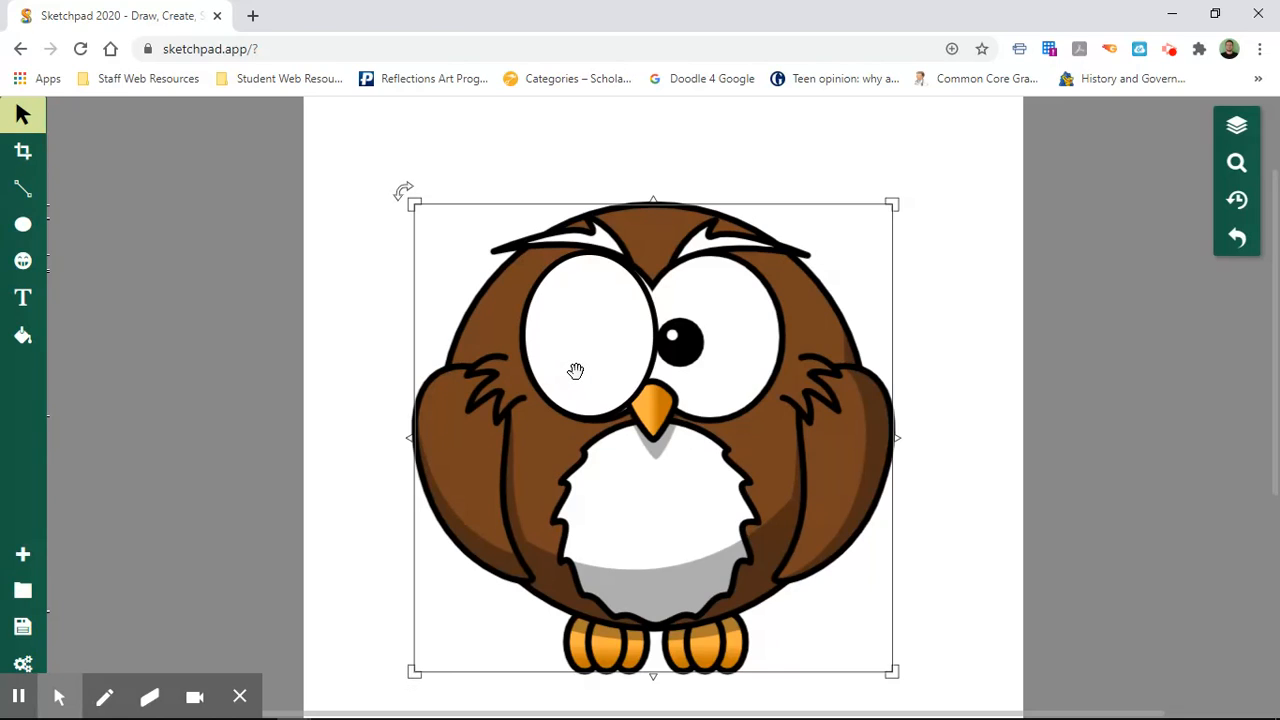
{"action": "left_click", "coordinate": [584, 330]}
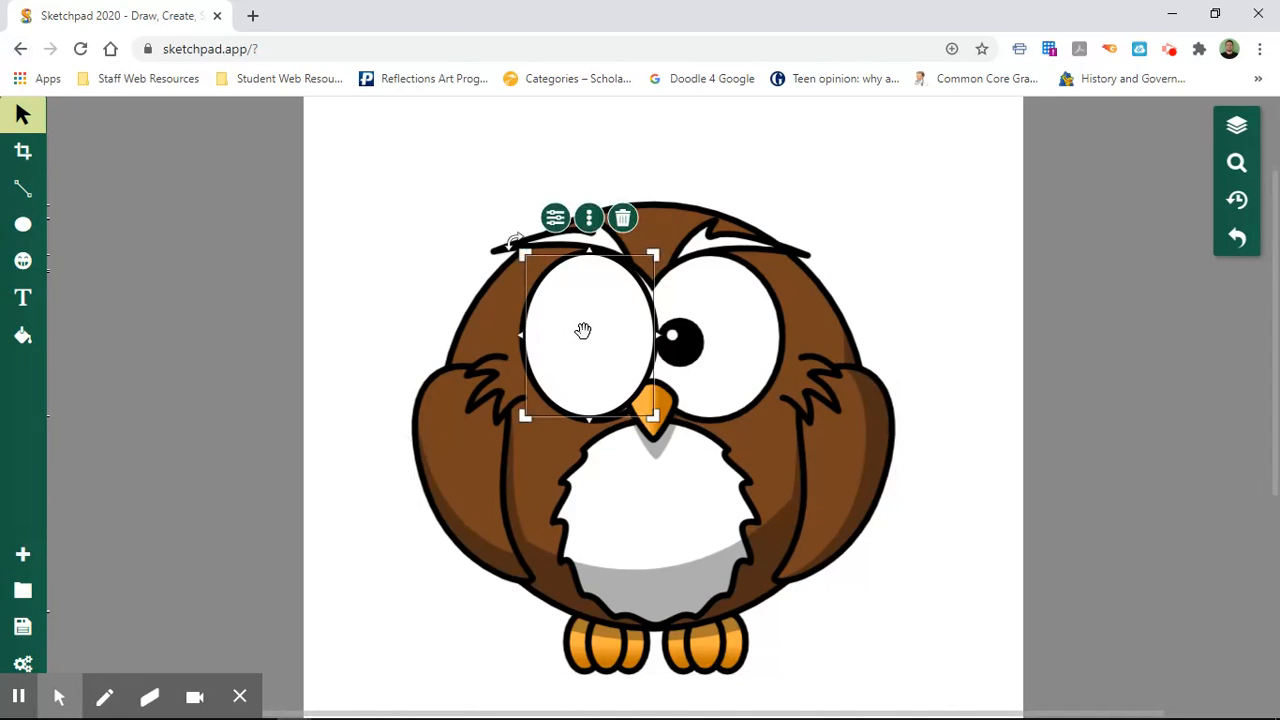
{"action": "left_click", "coordinate": [589, 217]}
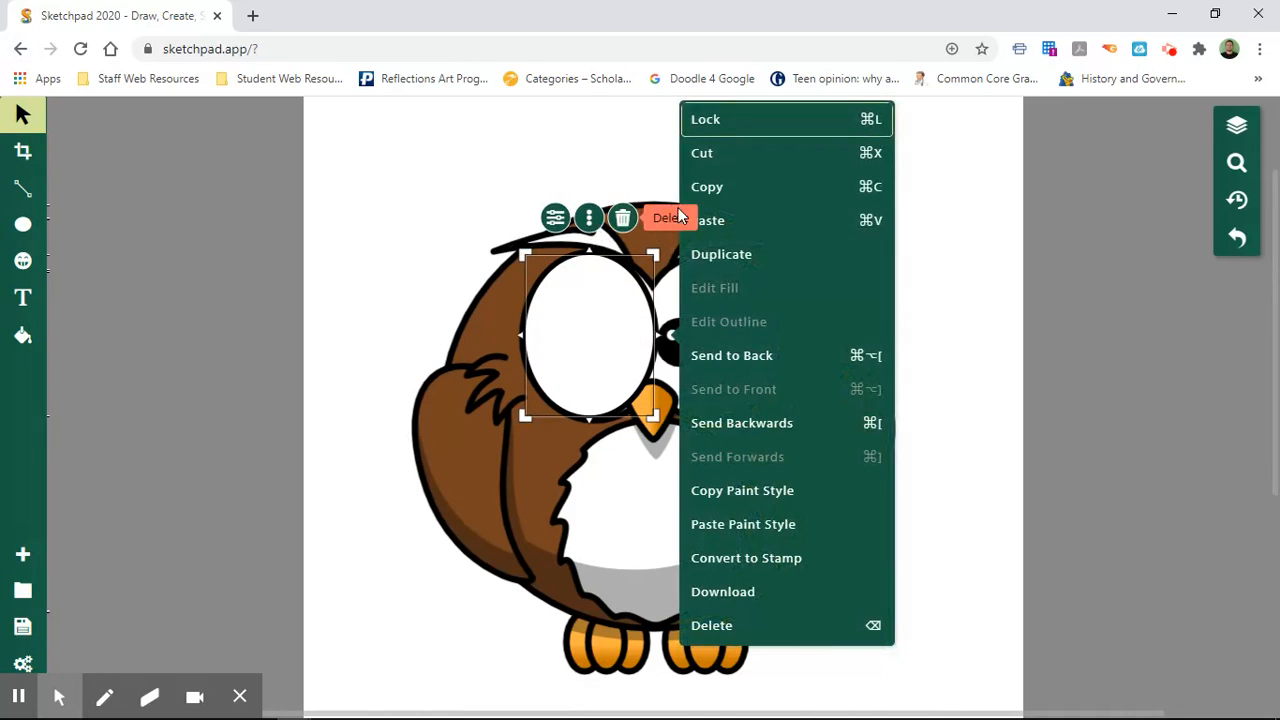
{"action": "left_click", "coordinate": [182, 332]}
{"action": "left_click", "coordinate": [433, 208]}
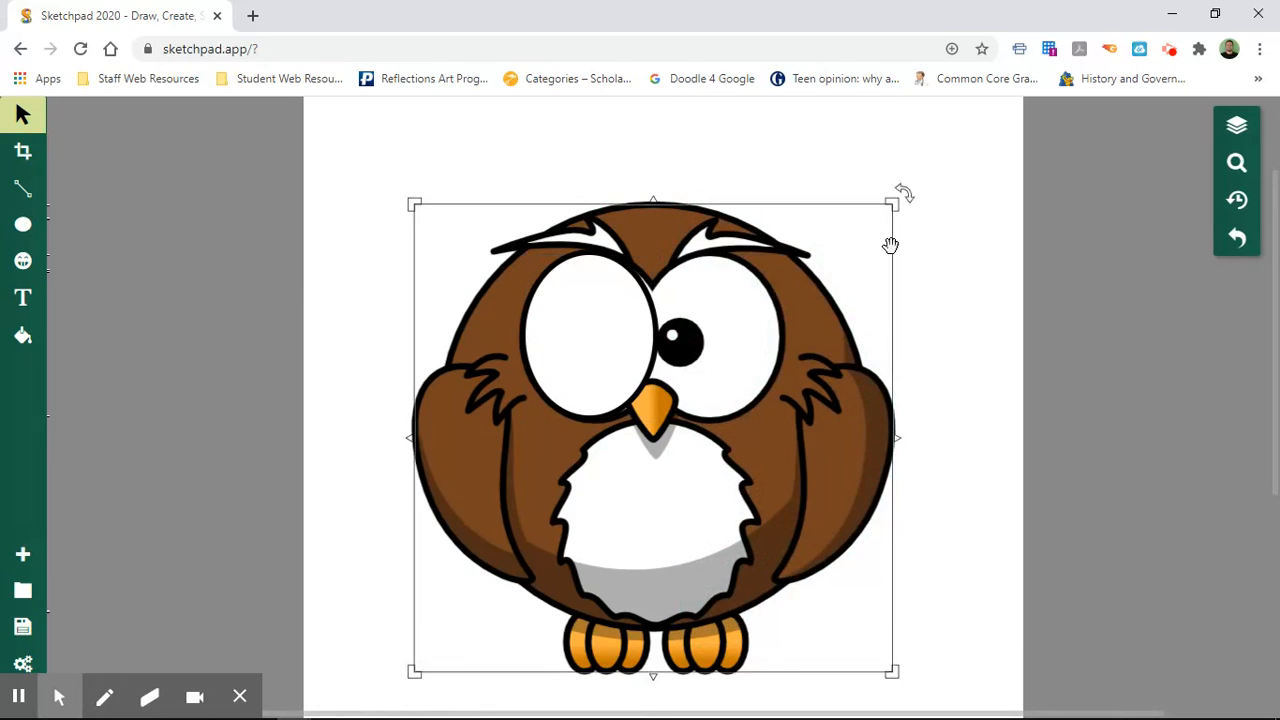
{"action": "right_click", "coordinate": [988, 304]}
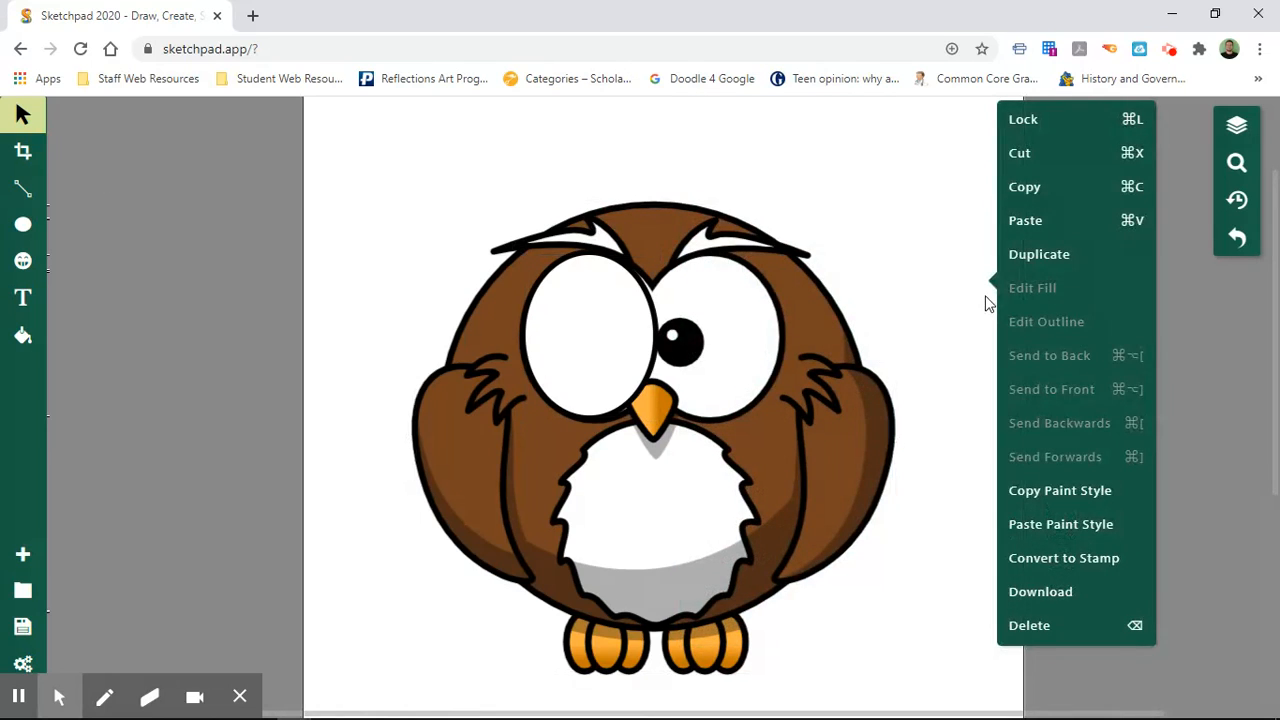
{"action": "left_click", "coordinate": [1026, 227]}
{"action": "left_click_drag", "start_coordinate": [606, 297], "coordinate": [727, 298]}
{"action": "left_click", "coordinate": [214, 320]}
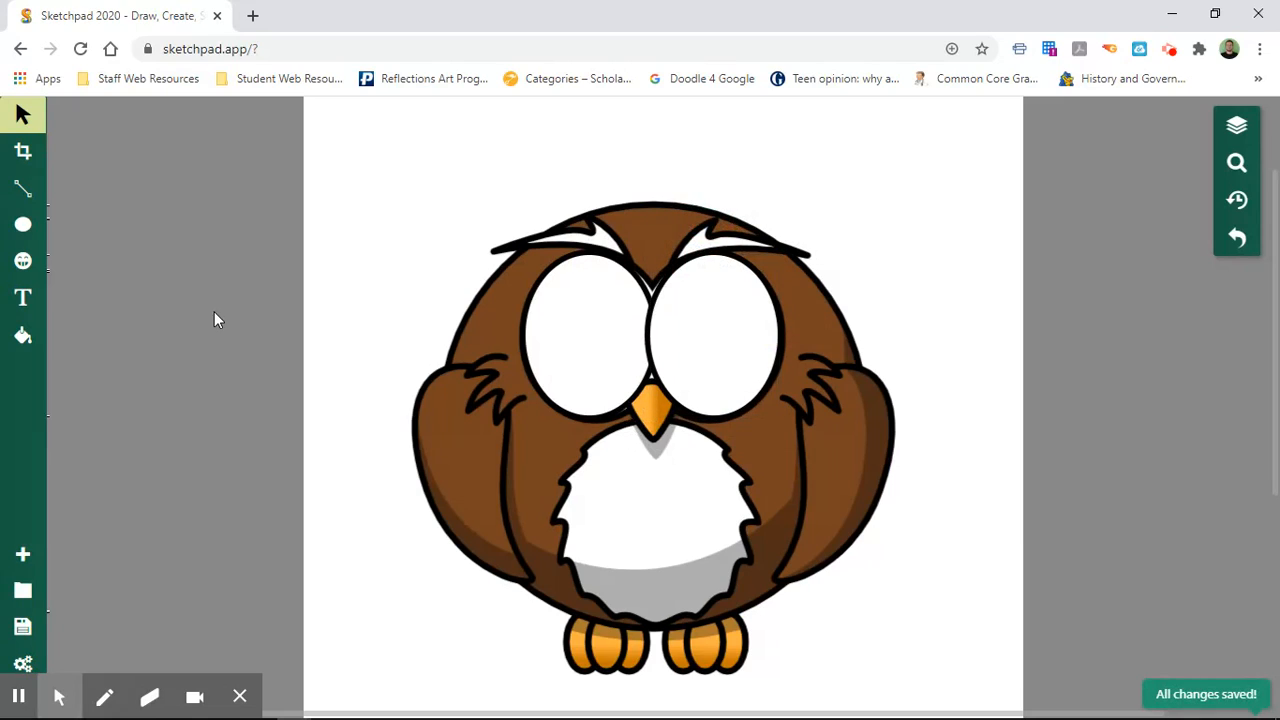
Step: Draw a narrow white rectangle between the two eye ellipses to cover the outline where they meet
{"action": "left_click", "coordinate": [23, 224]}
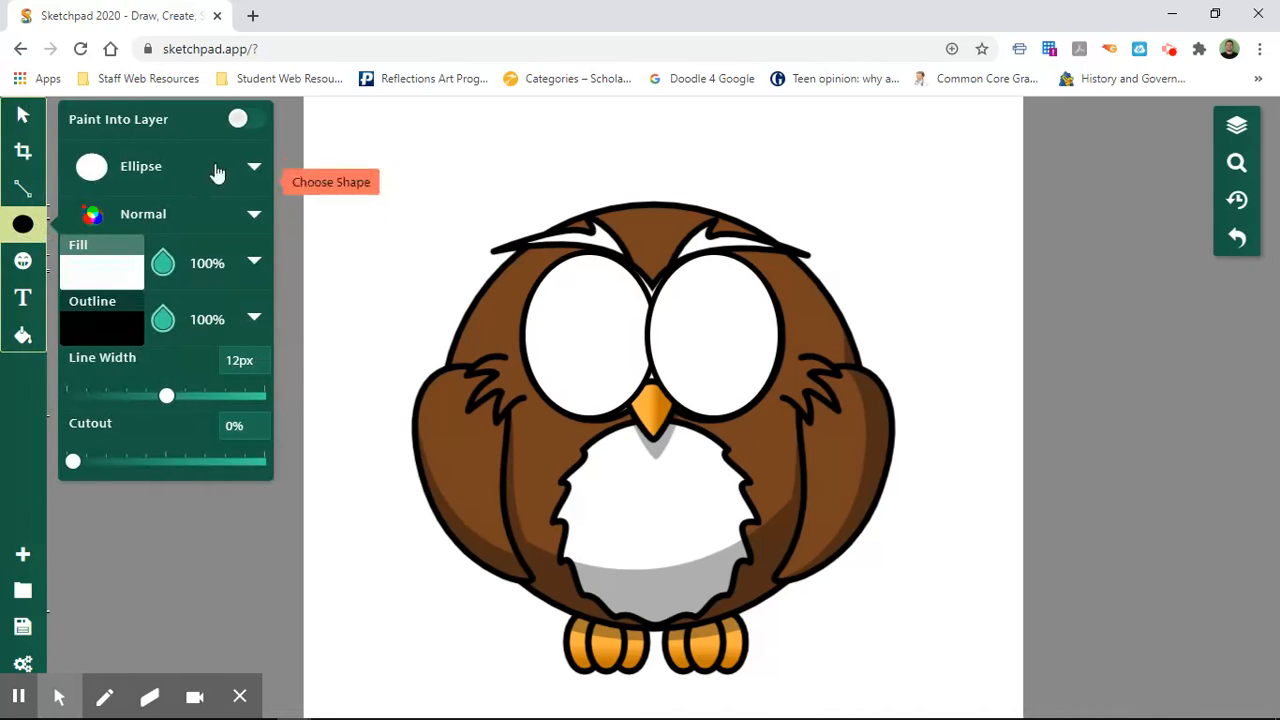
{"action": "left_click", "coordinate": [254, 168]}
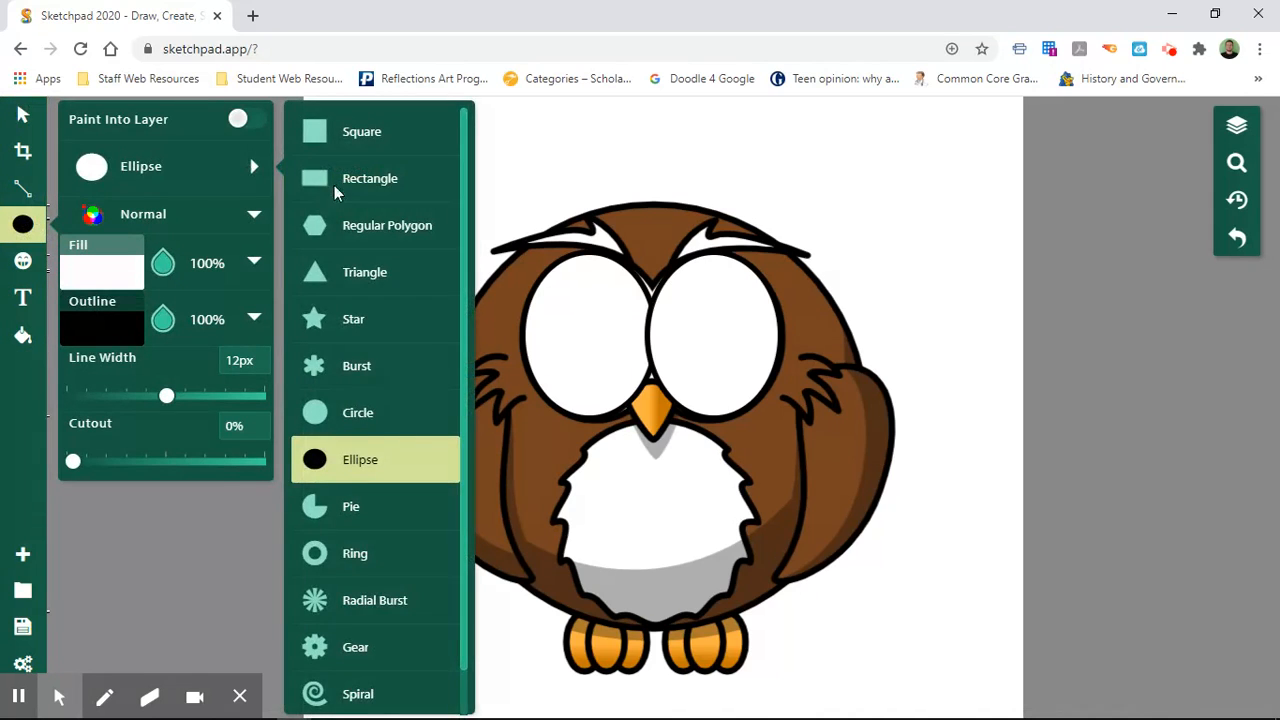
{"action": "left_click", "coordinate": [336, 180]}
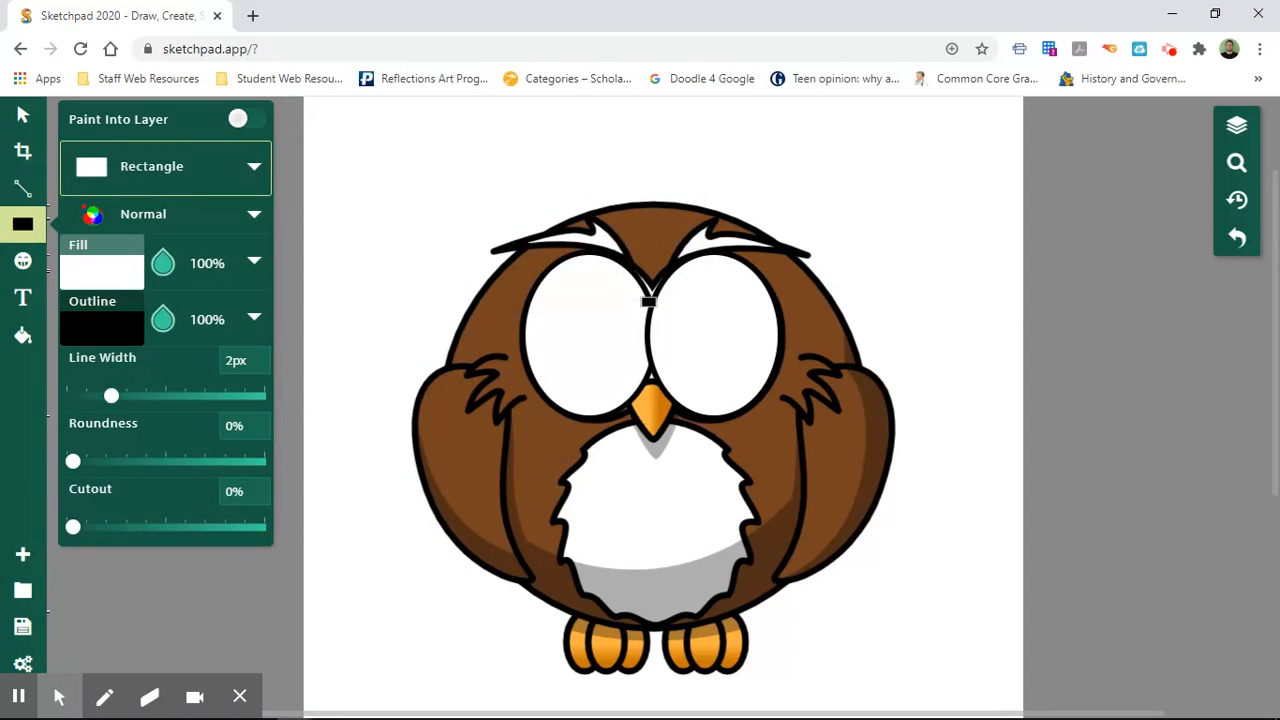
{"action": "left_click_drag", "start_coordinate": [648, 300], "coordinate": [664, 384]}
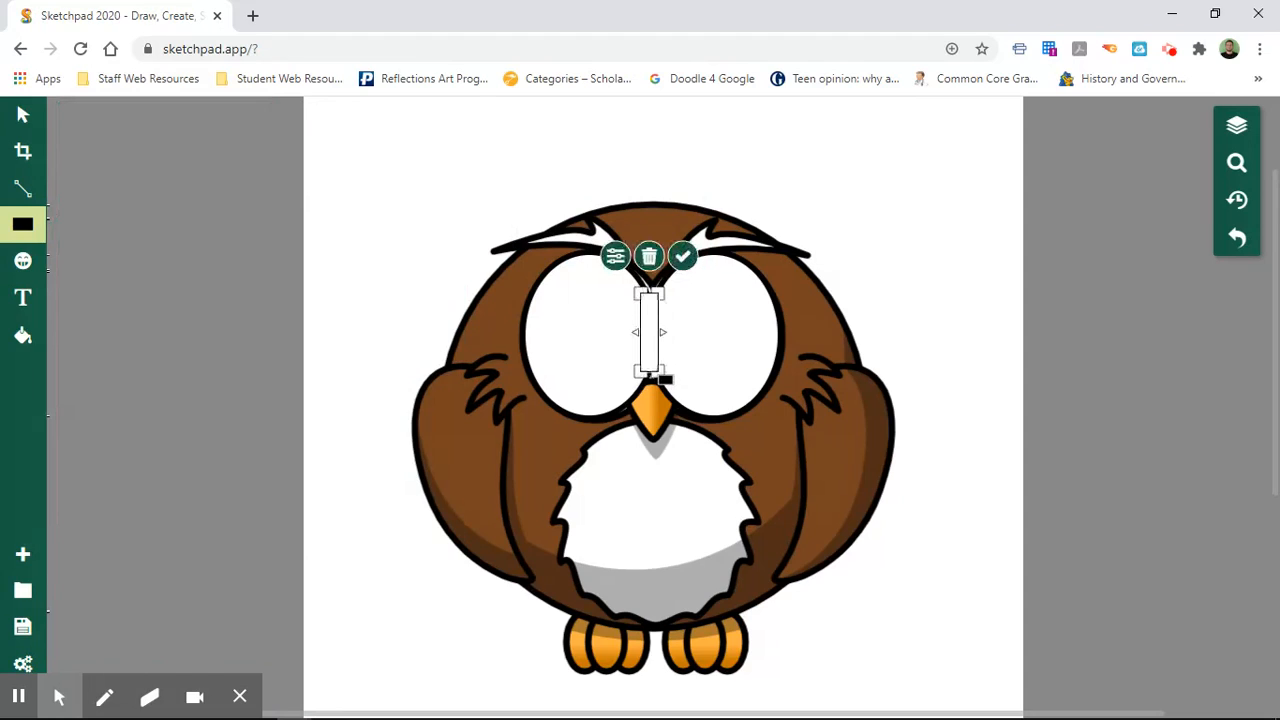
{"action": "left_click_drag", "start_coordinate": [650, 333], "coordinate": [652, 335]}
{"action": "left_click", "coordinate": [223, 375]}
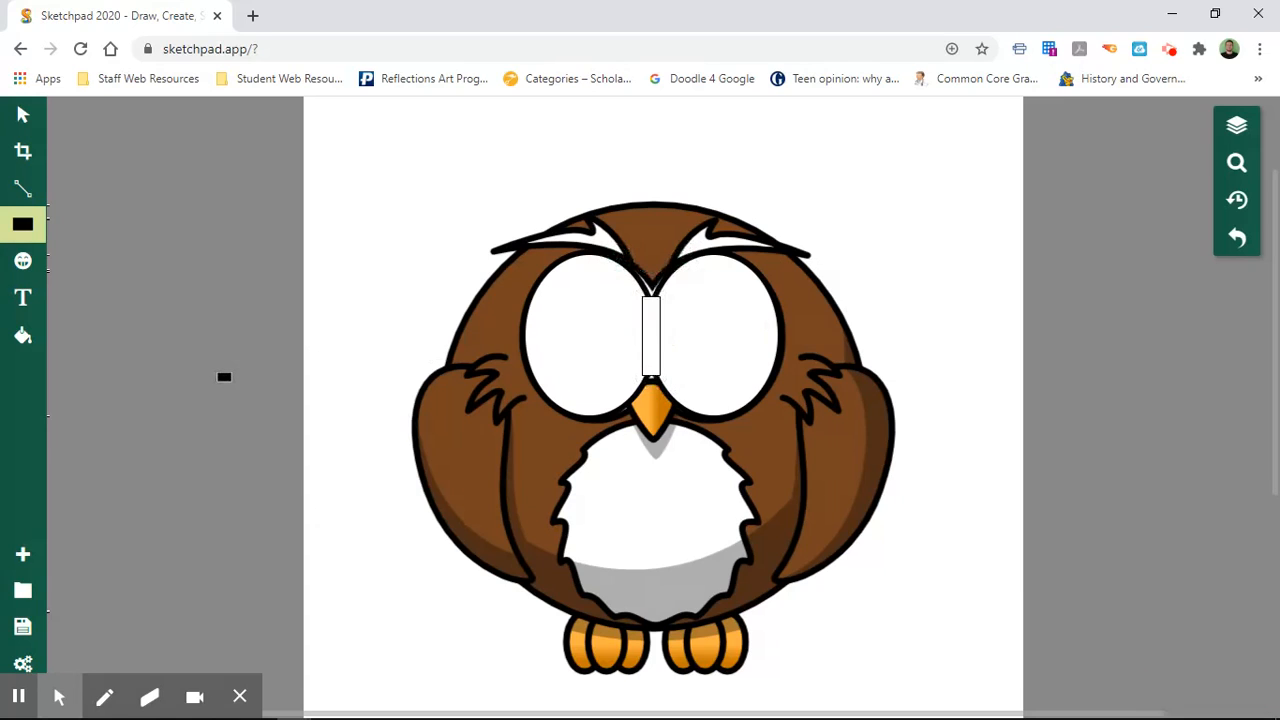
Step: Set the outline opacity of the white rectangle between the eyes to 0%
{"action": "left_click", "coordinate": [23, 115]}
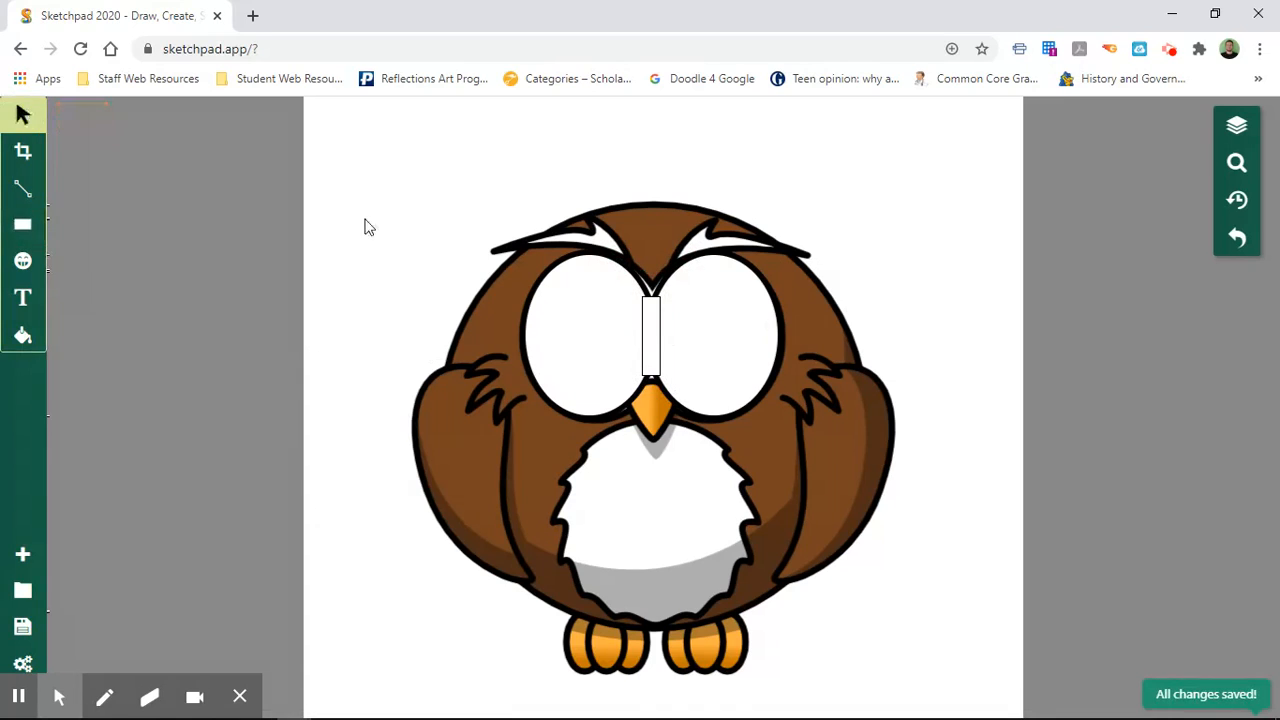
{"action": "left_click", "coordinate": [652, 316]}
{"action": "left_click", "coordinate": [652, 316]}
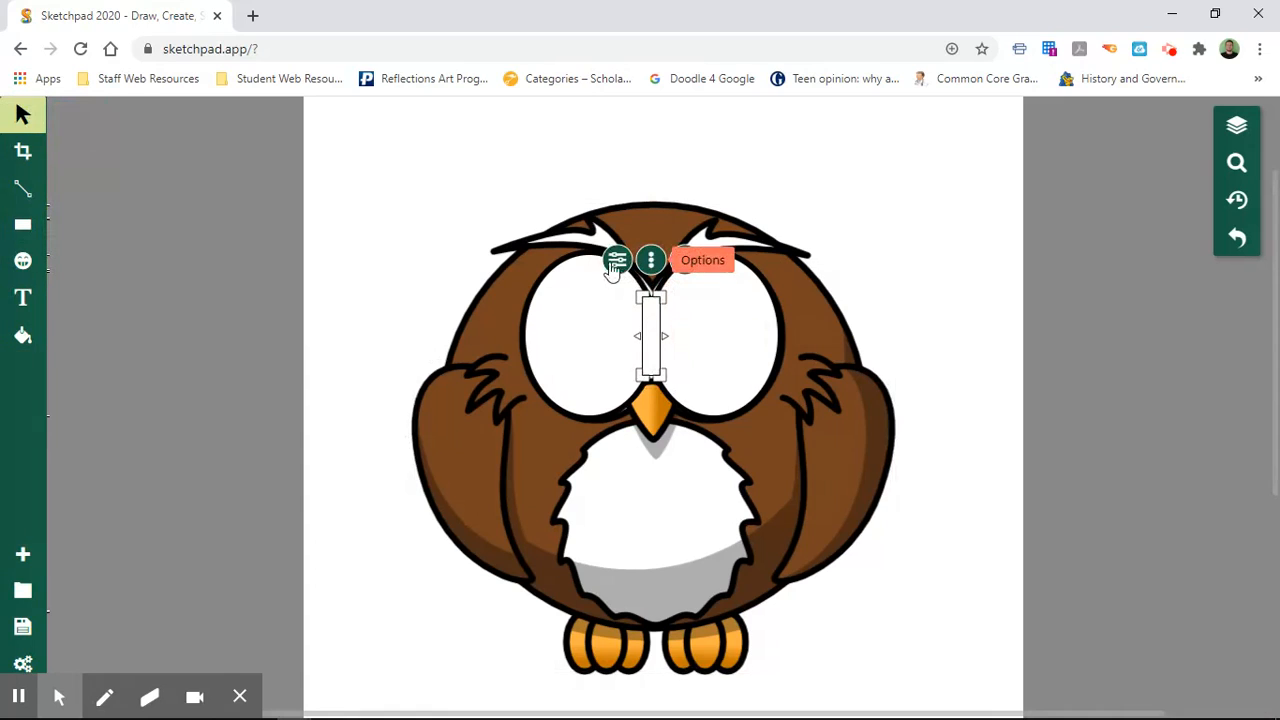
{"action": "left_click", "coordinate": [610, 266]}
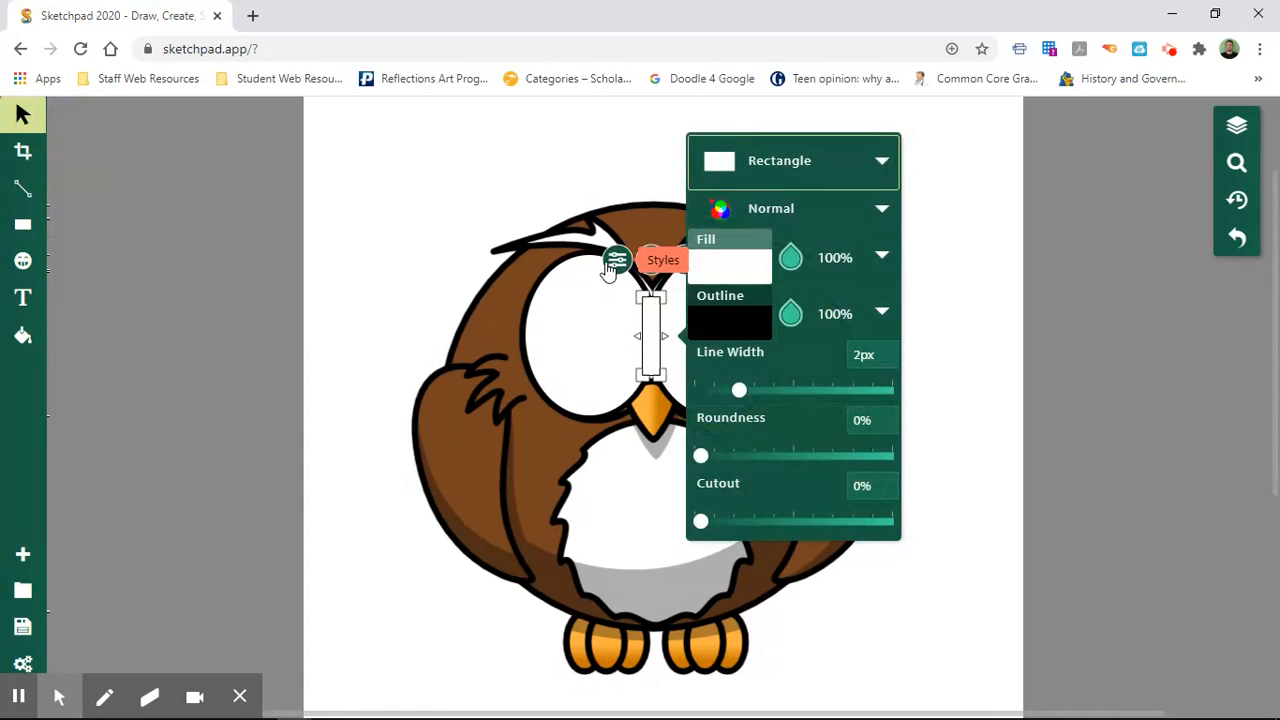
{"action": "left_click", "coordinate": [792, 313]}
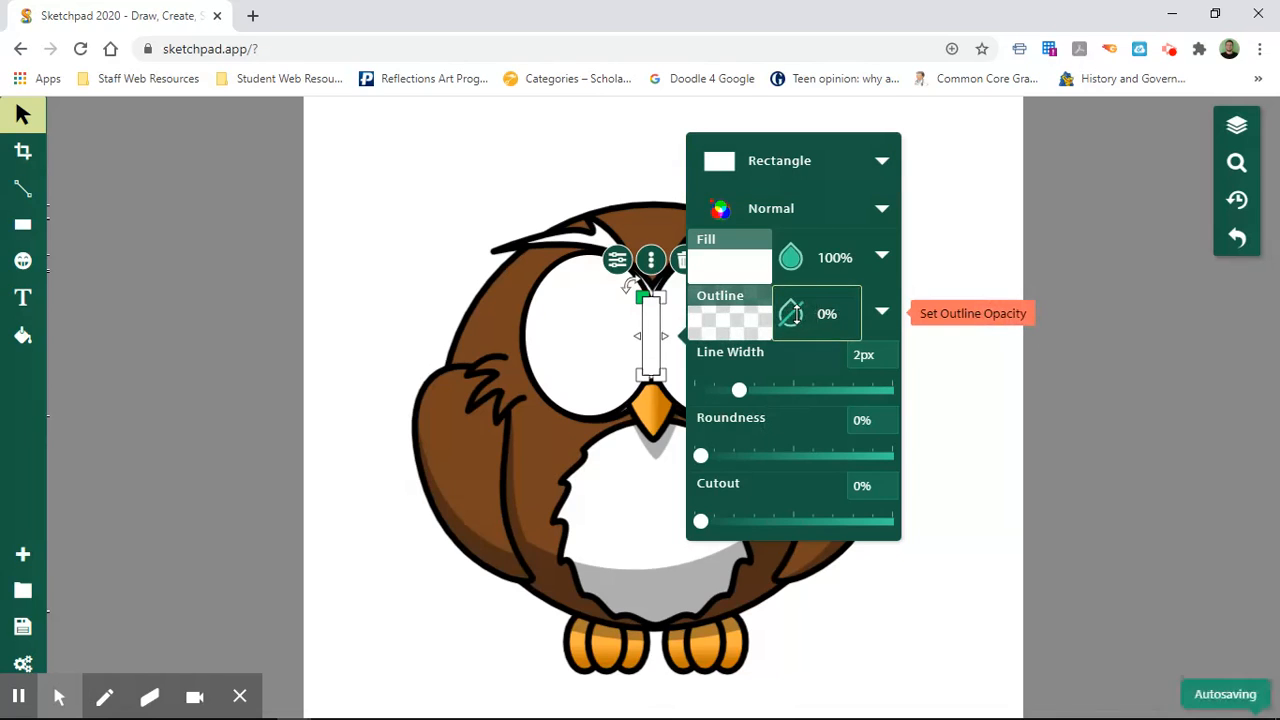
{"action": "left_click", "coordinate": [271, 333]}
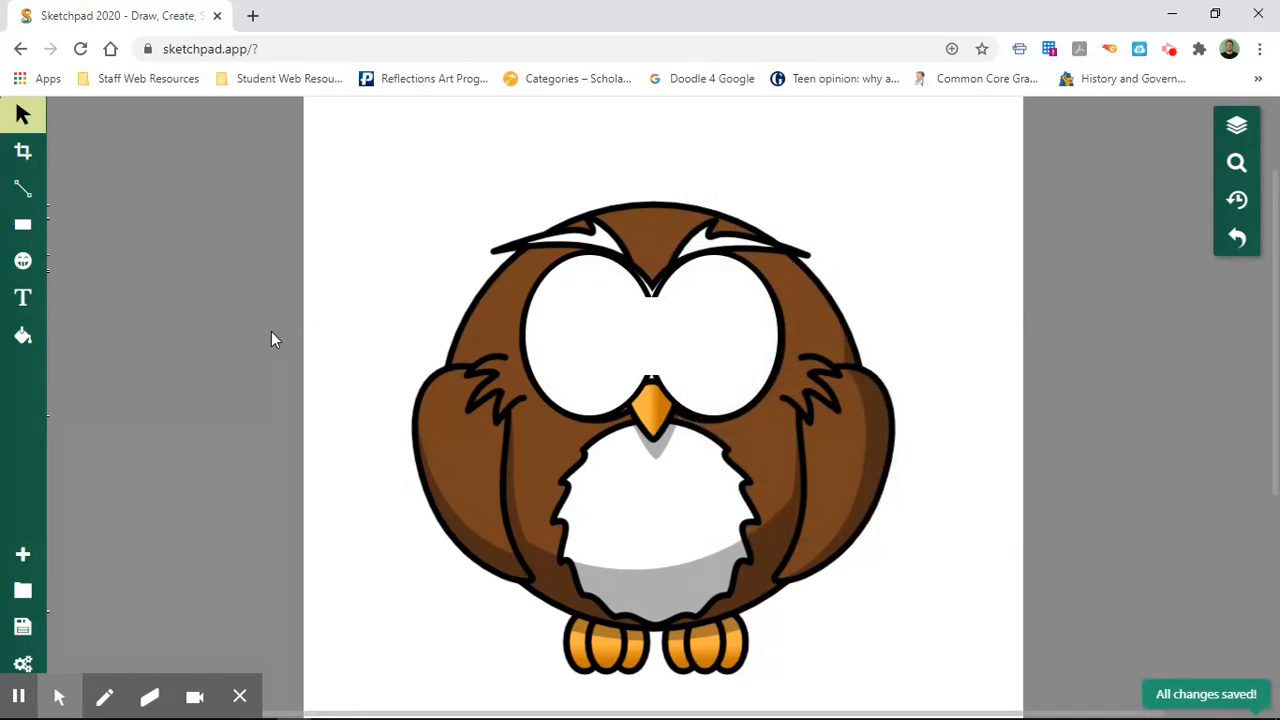
Step: Shrink the white rectangle slightly and nudge it up and left to centre it over the join between the eyes
{"action": "left_click", "coordinate": [546, 349]}
{"action": "left_click", "coordinate": [653, 349]}
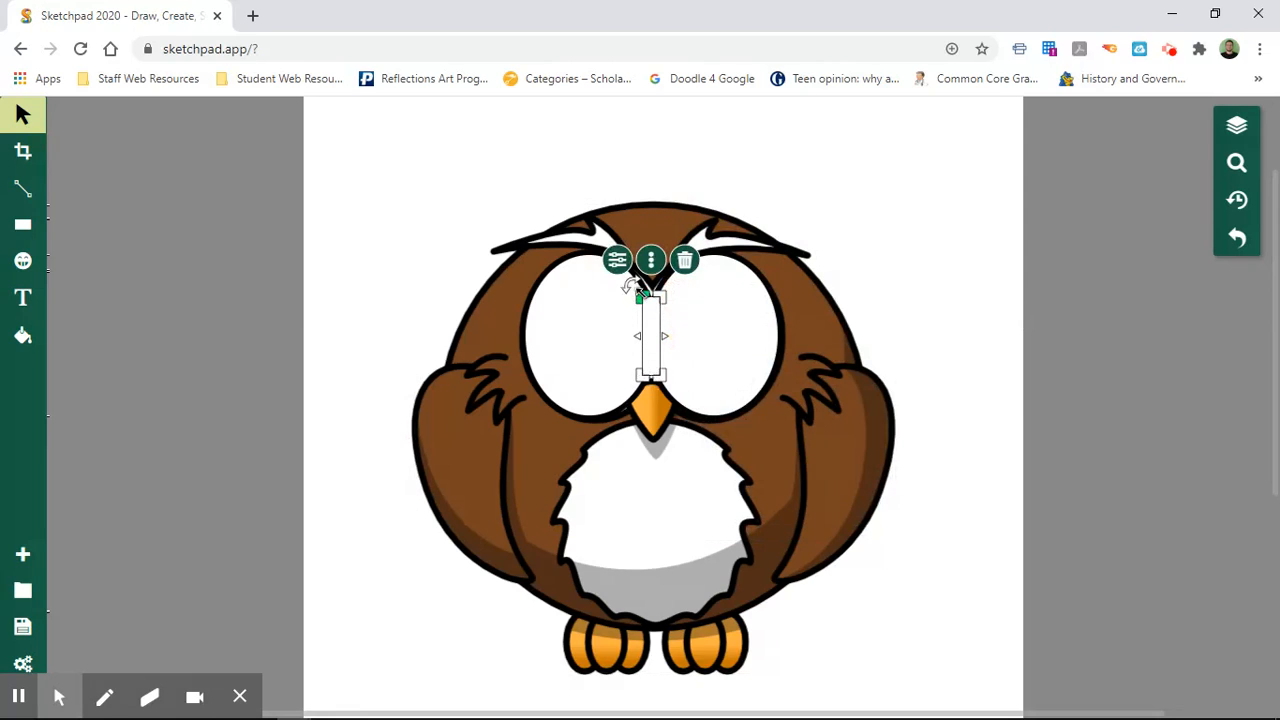
{"action": "left_click_drag", "start_coordinate": [640, 291], "coordinate": [651, 310]}
{"action": "key", "text": "Up"}
{"action": "key", "text": "Up"}
{"action": "key", "text": "Up"}
{"action": "key", "text": "Up"}
{"action": "key", "text": "Up"}
{"action": "key", "text": "Up"}
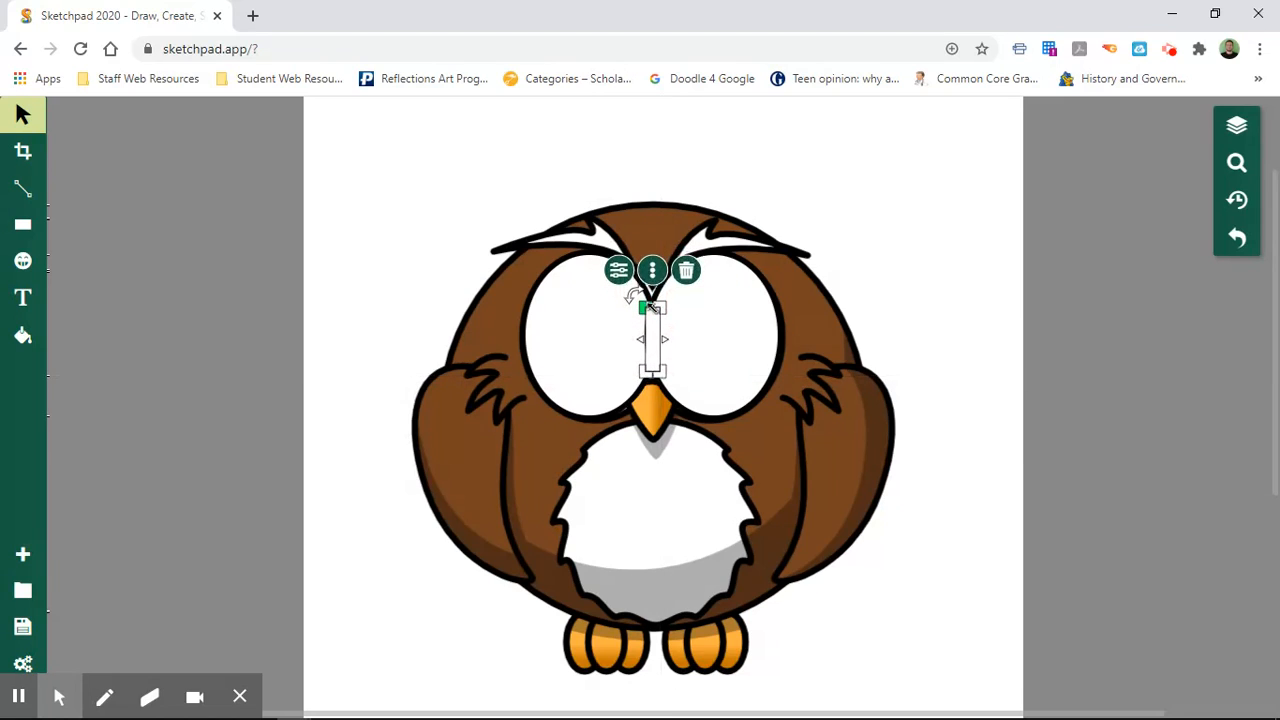
{"action": "key", "text": "Left"}
{"action": "key", "text": "Left"}
{"action": "key", "text": "Left"}
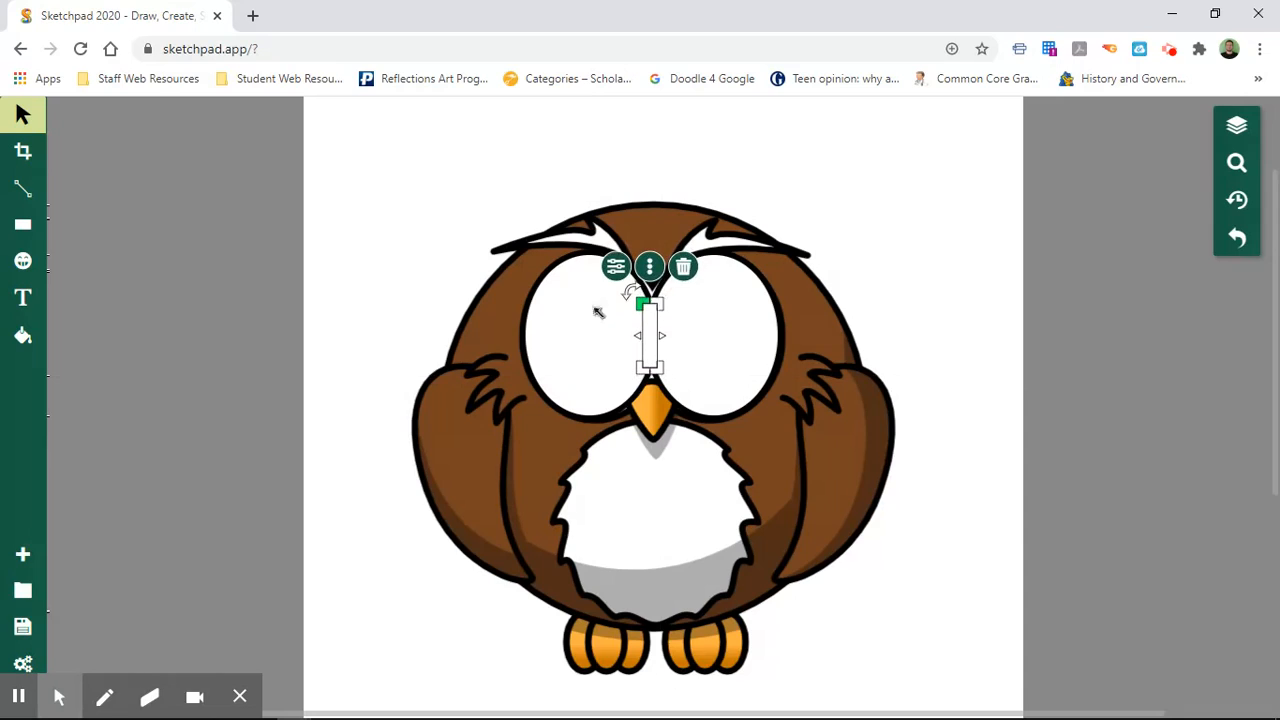
{"action": "left_click", "coordinate": [223, 355]}
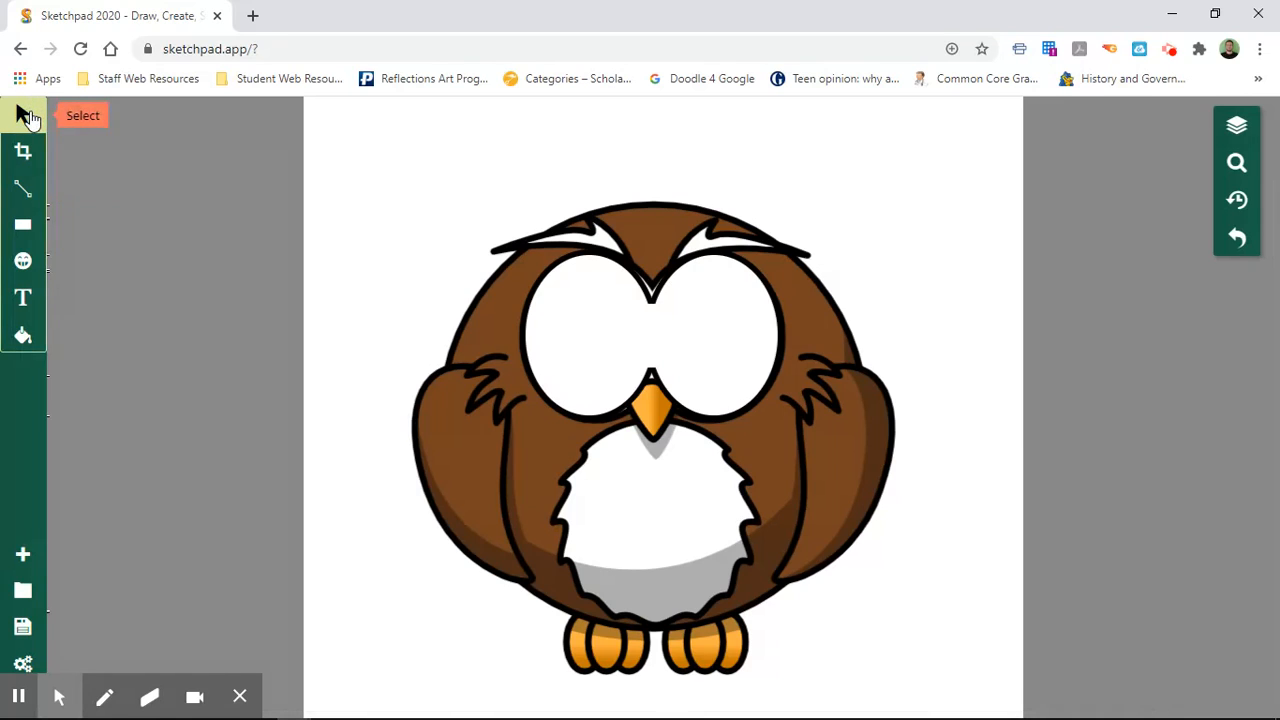
{"action": "left_click", "coordinate": [574, 337]}
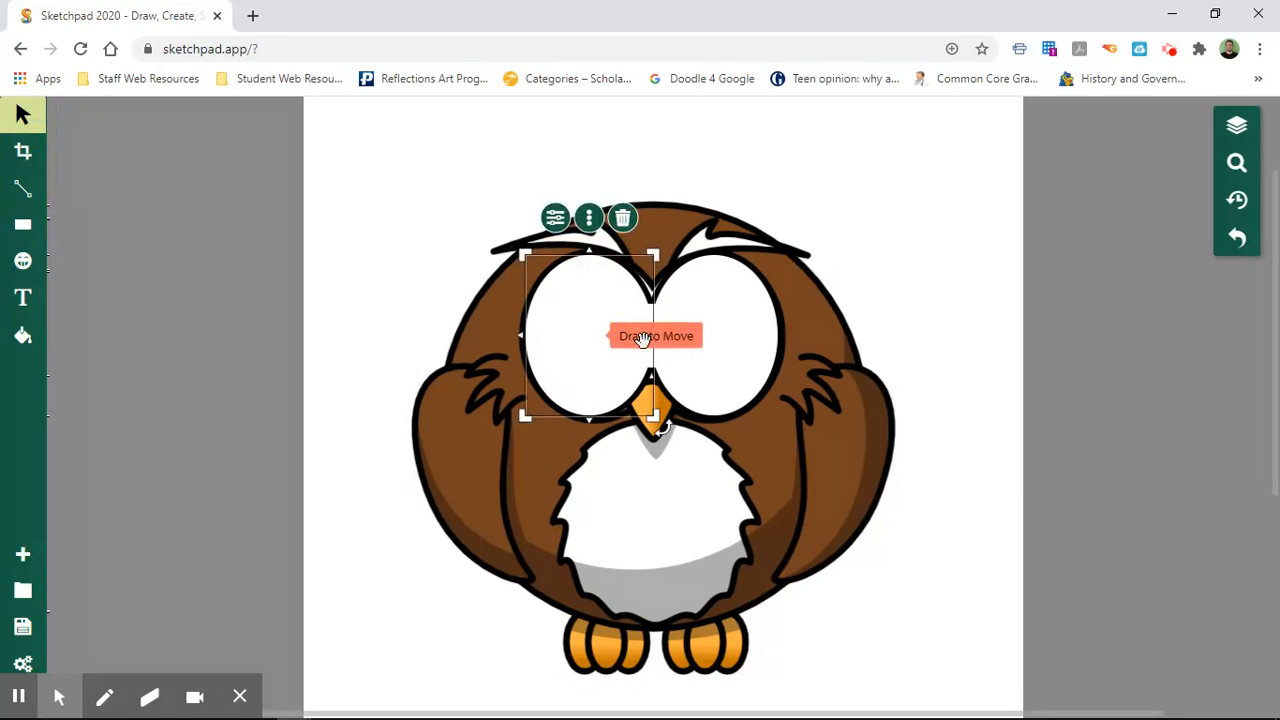
{"action": "left_click", "coordinate": [704, 353], "text": "shift"}
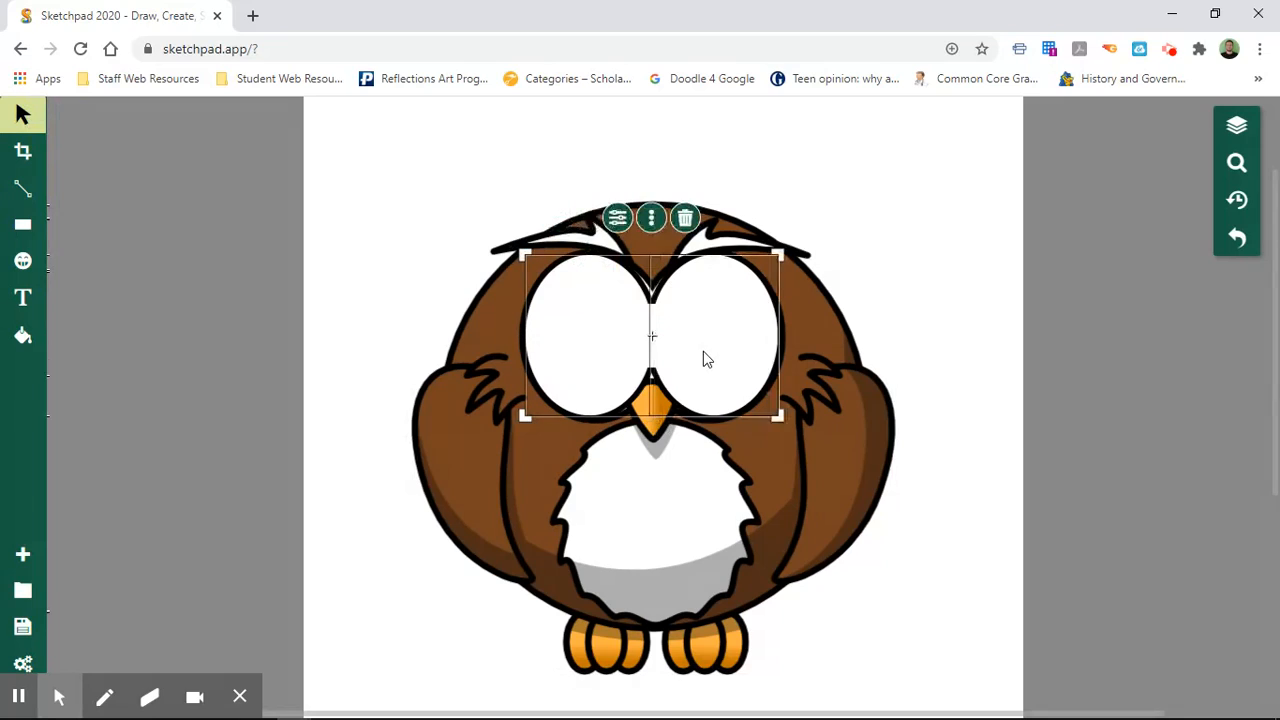
{"action": "left_click", "coordinate": [268, 330]}
{"action": "left_click", "coordinate": [636, 331]}
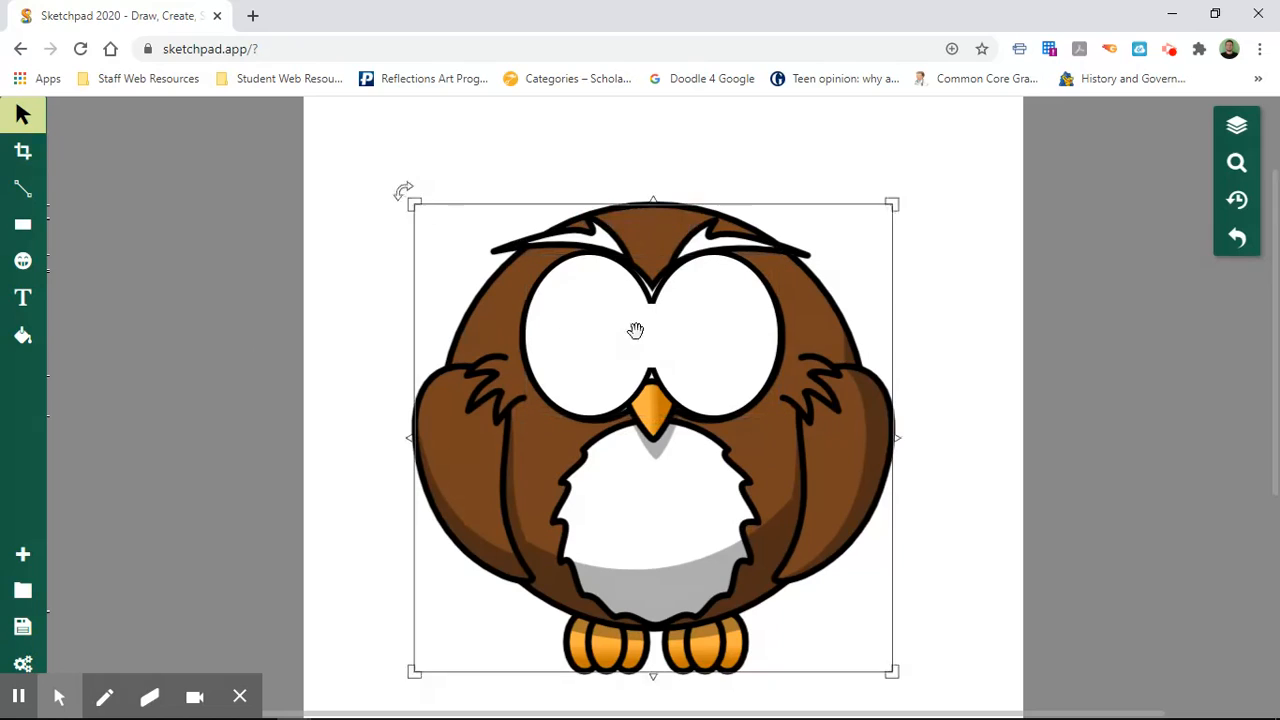
{"action": "left_click", "coordinate": [653, 326]}
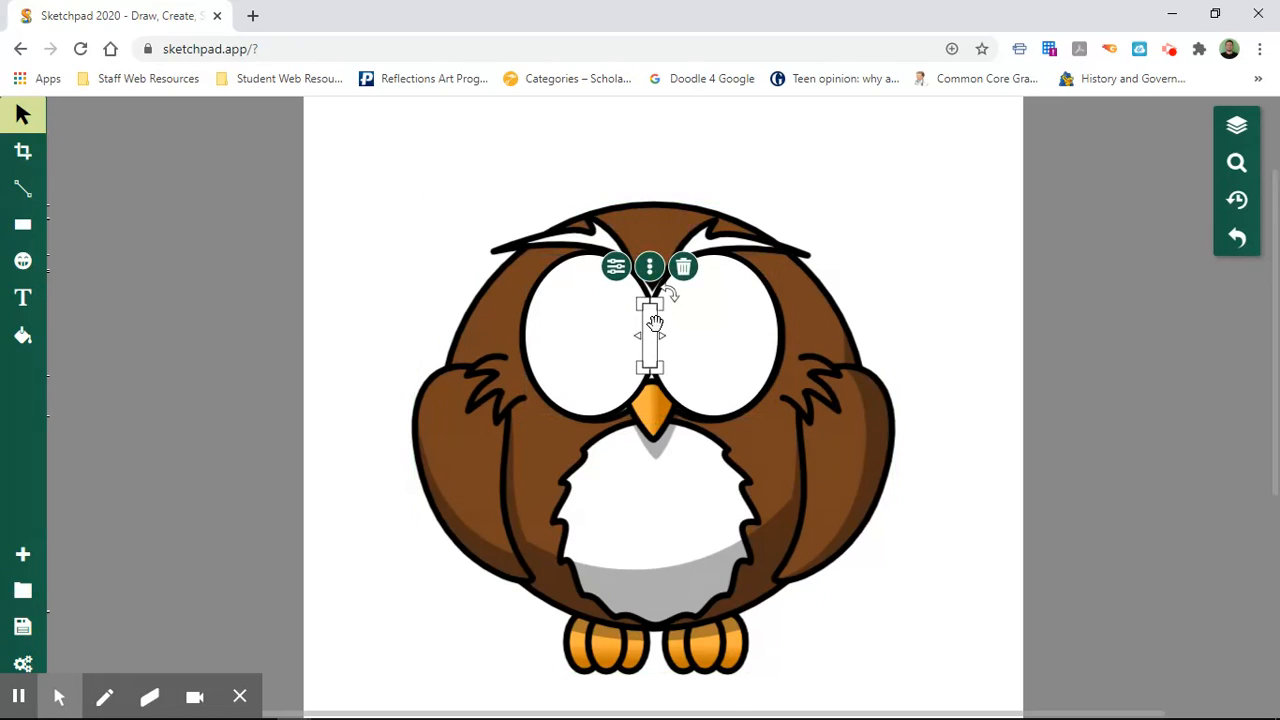
Step: Select both white eye ellipses with the connecting rectangle and send them to the back, behind the owl clipart
{"action": "left_click", "coordinate": [560, 342]}
{"action": "left_click", "coordinate": [719, 331], "text": "shift"}
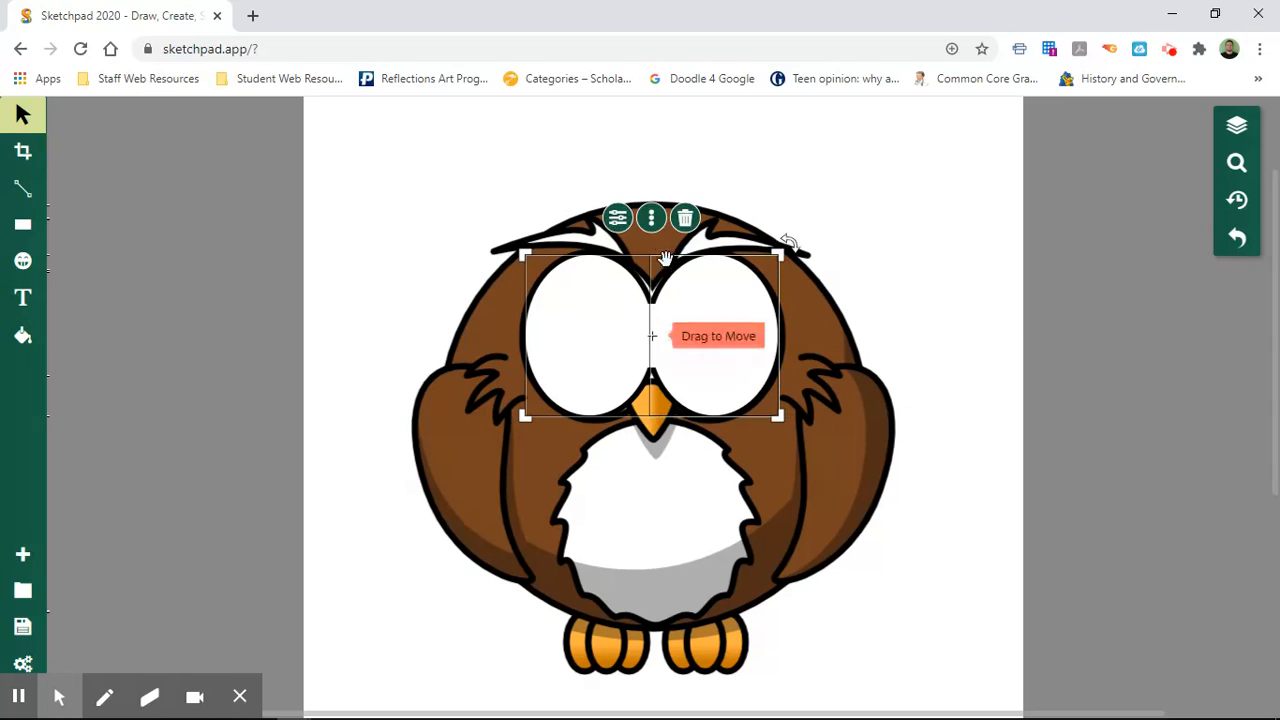
{"action": "left_click", "coordinate": [652, 220]}
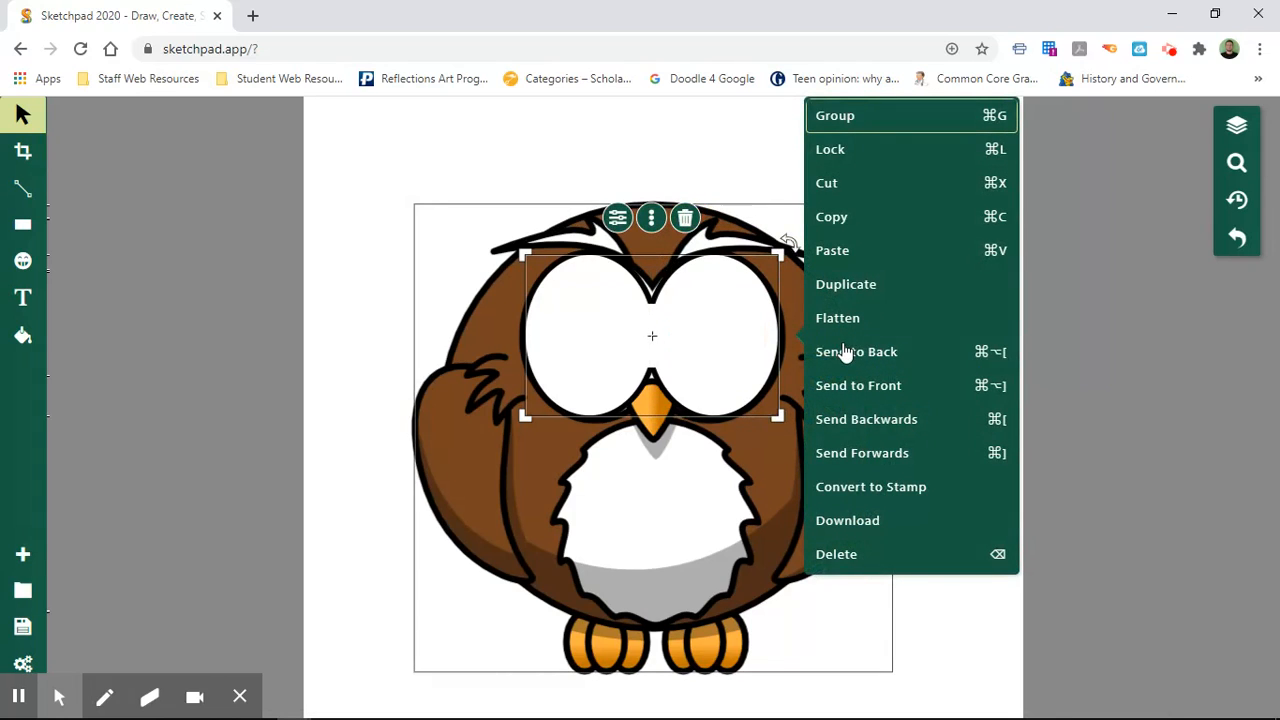
{"action": "left_click", "coordinate": [839, 425]}
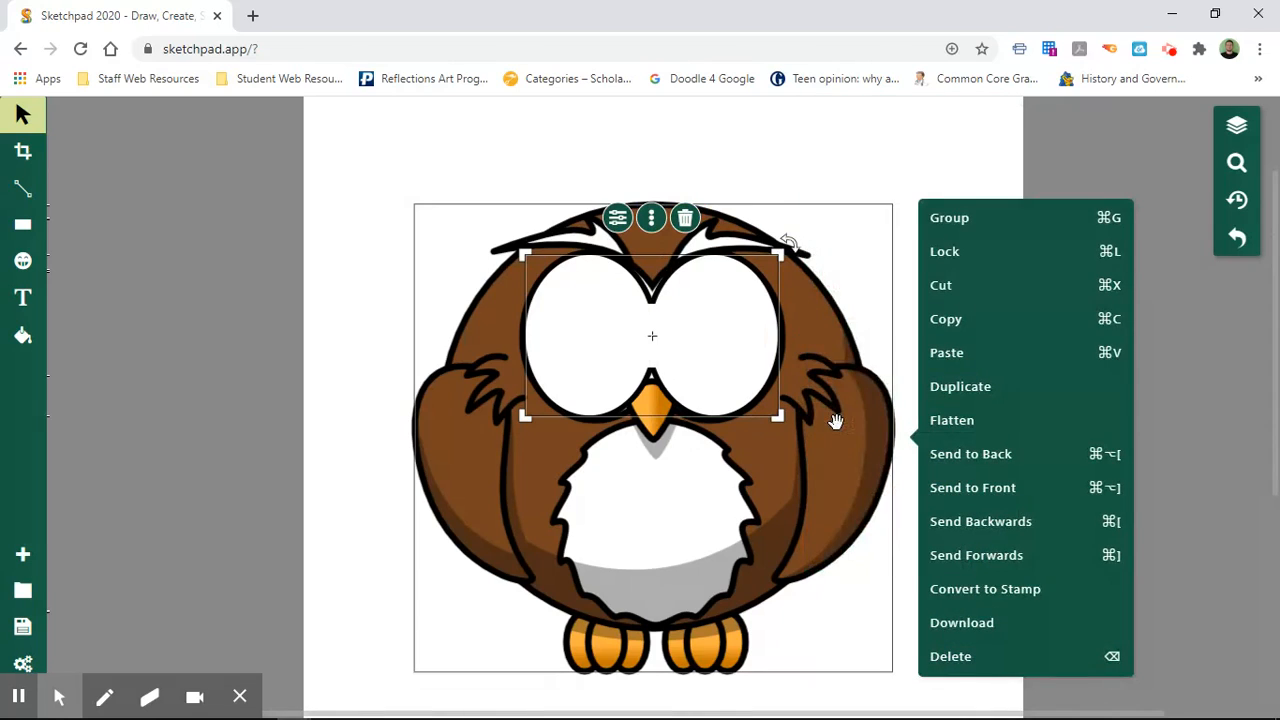
{"action": "left_click", "coordinate": [952, 523]}
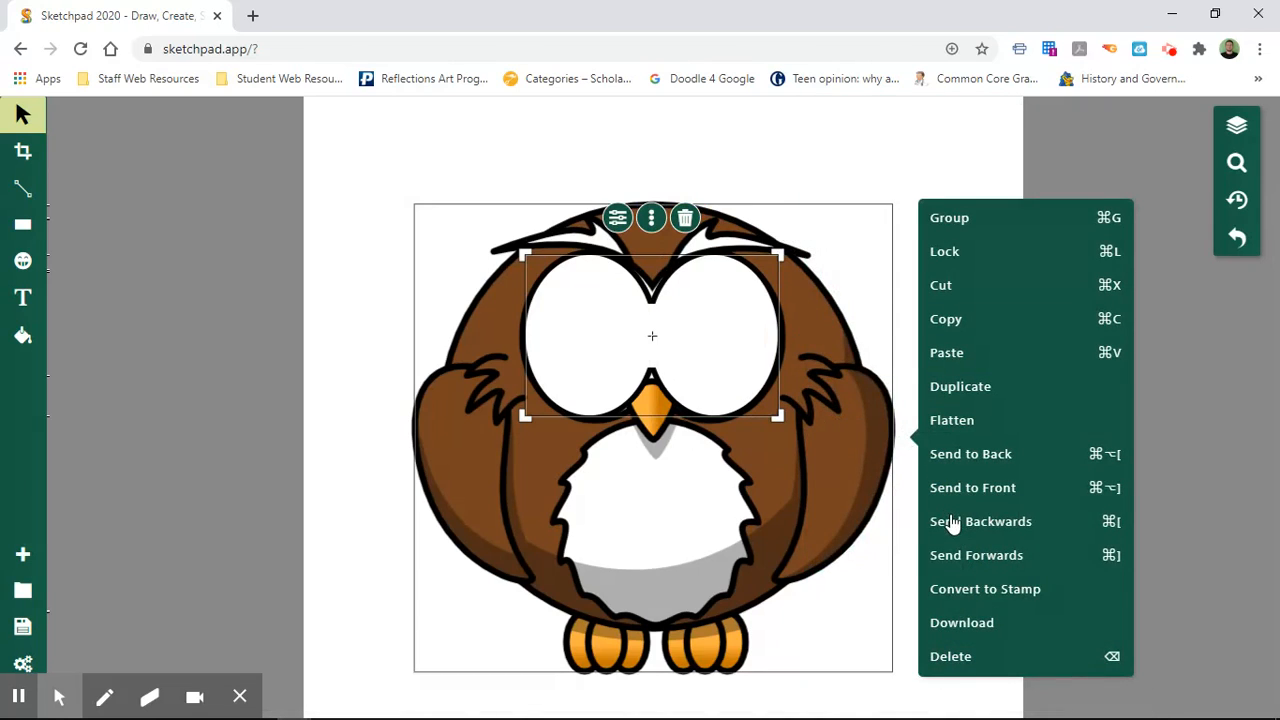
{"action": "left_click", "coordinate": [952, 523]}
{"action": "left_click", "coordinate": [963, 456]}
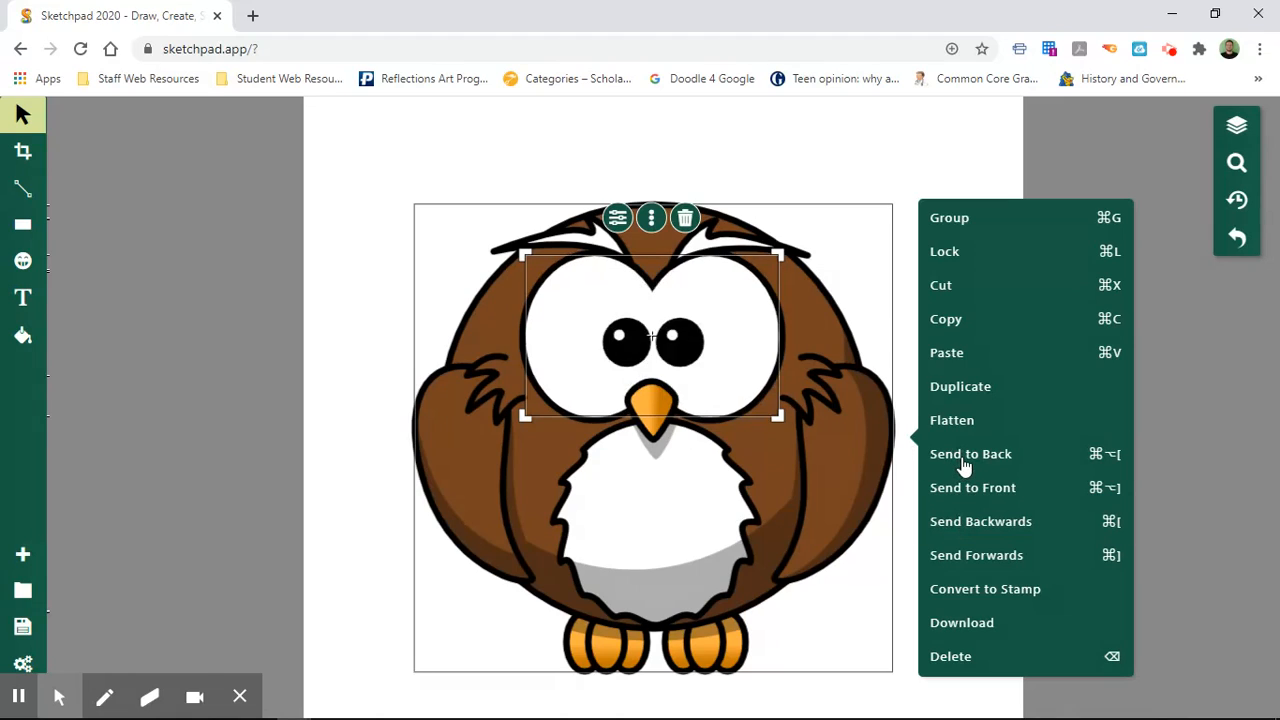
{"action": "left_click", "coordinate": [1197, 338]}
Step: Hide the owl's Clipart layer
{"action": "left_click", "coordinate": [886, 337]}
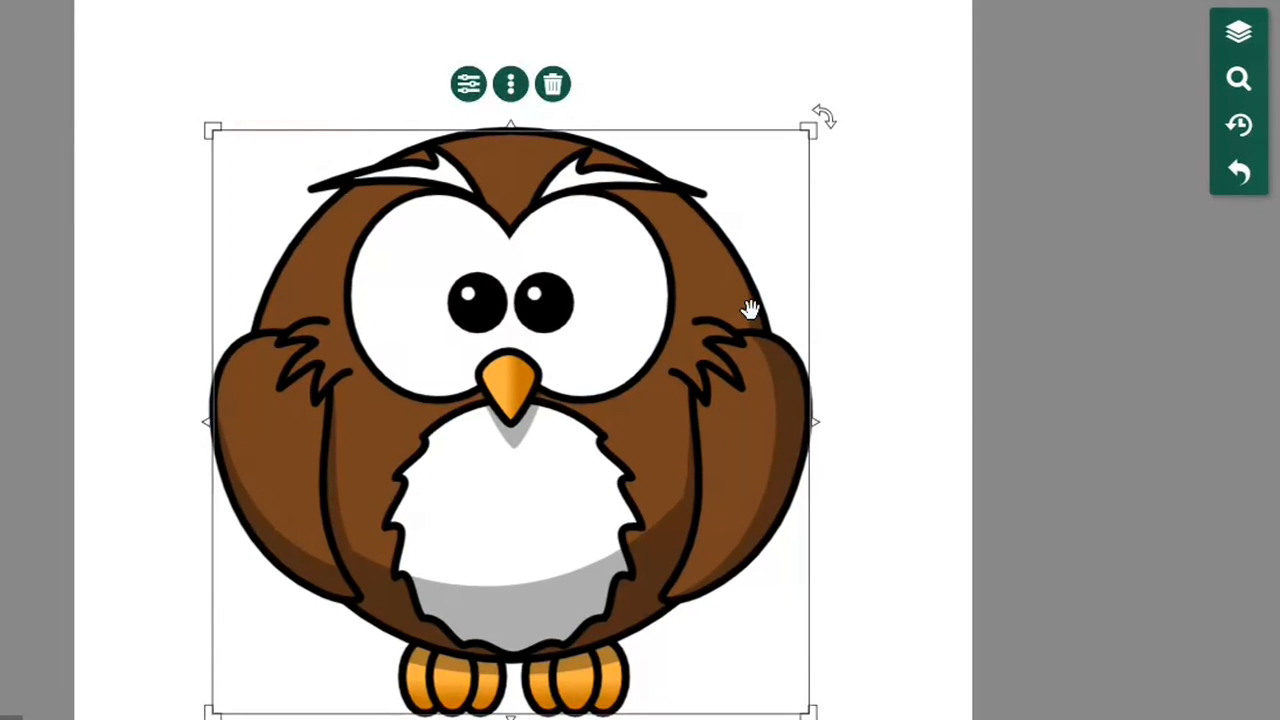
{"action": "left_click", "coordinate": [1238, 32]}
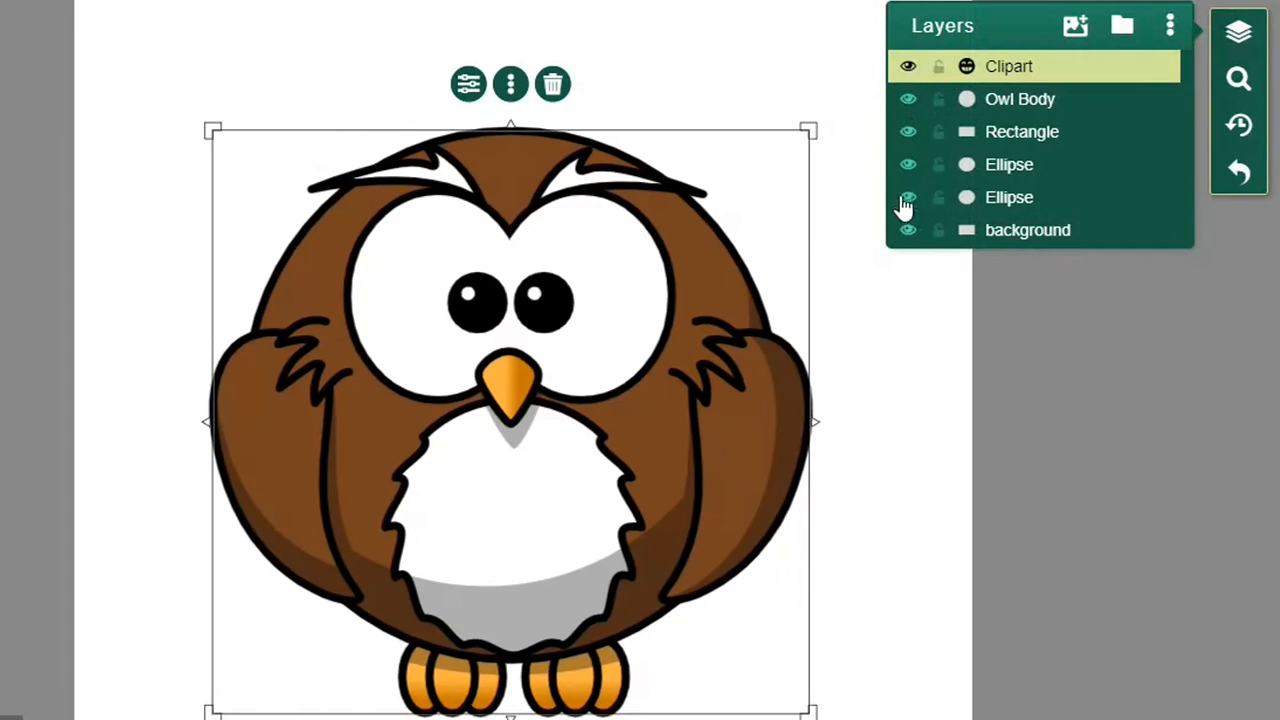
{"action": "left_click", "coordinate": [908, 68]}
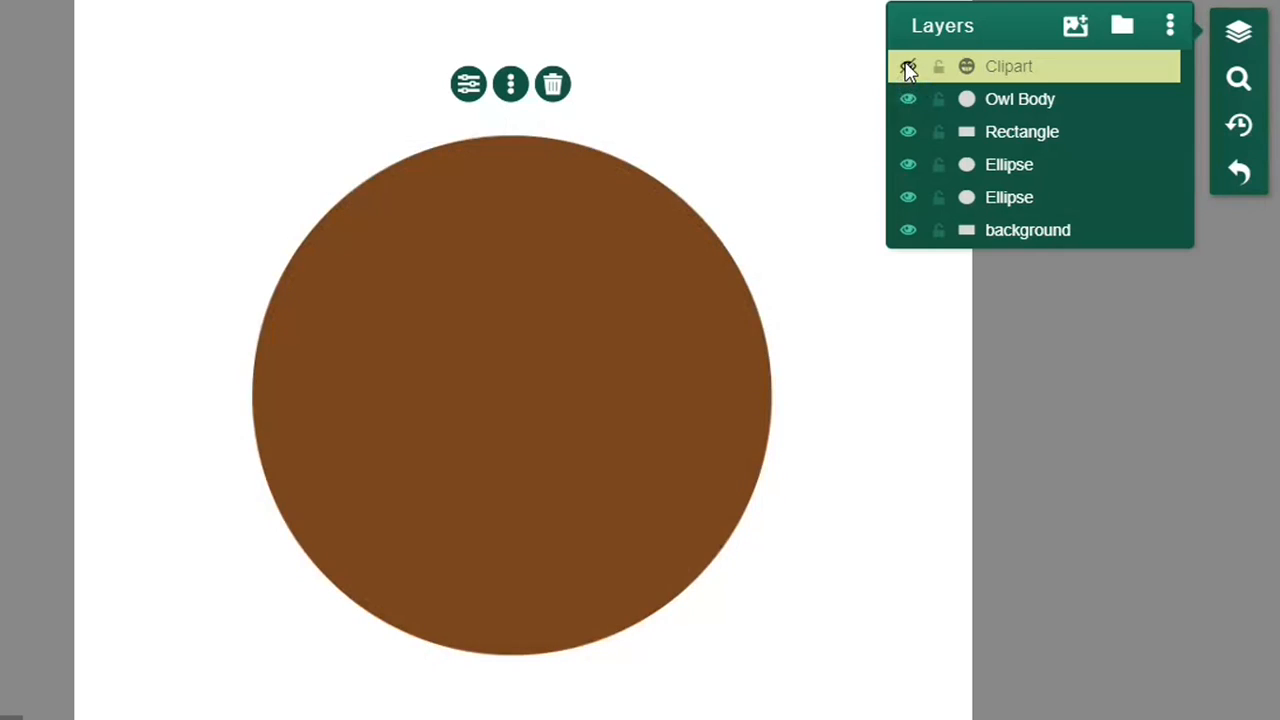
Step: Move the Rectangle layer and both Ellipse layers together above the Owl Body layer
{"action": "left_click", "coordinate": [1000, 135]}
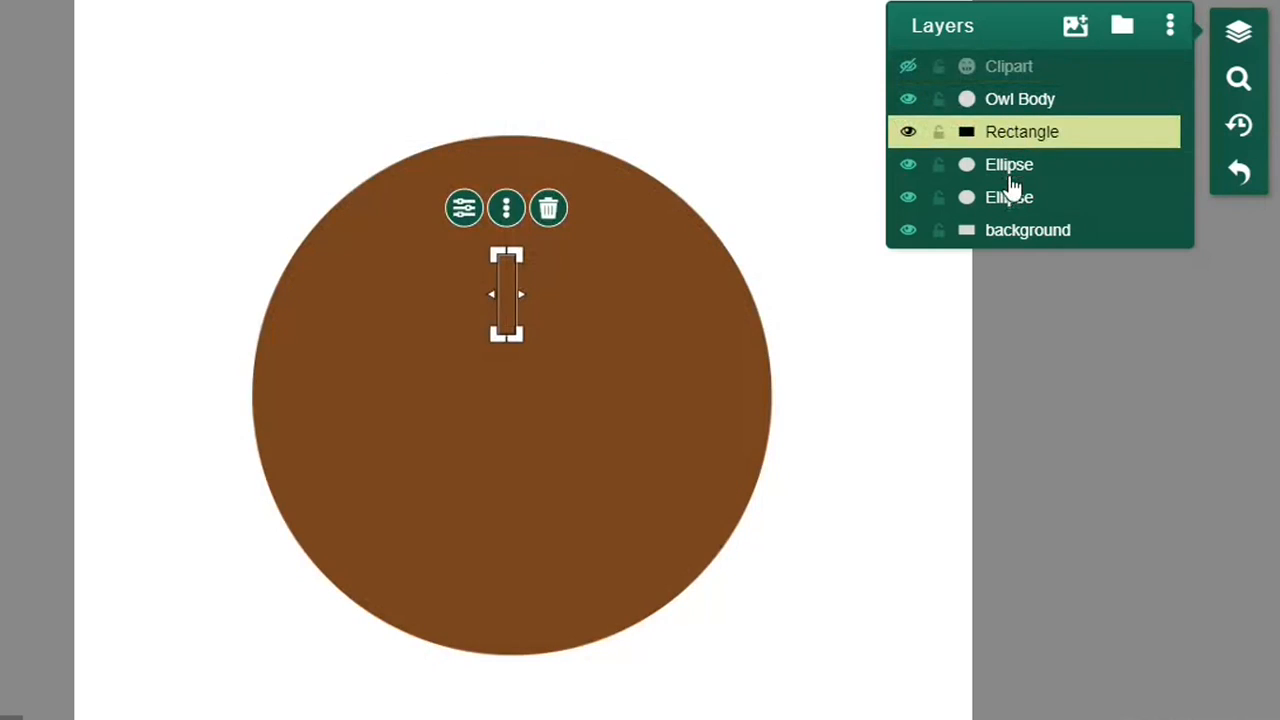
{"action": "left_click", "coordinate": [1012, 199], "text": "shift"}
{"action": "left_click_drag", "start_coordinate": [1020, 134], "coordinate": [1006, 100]}
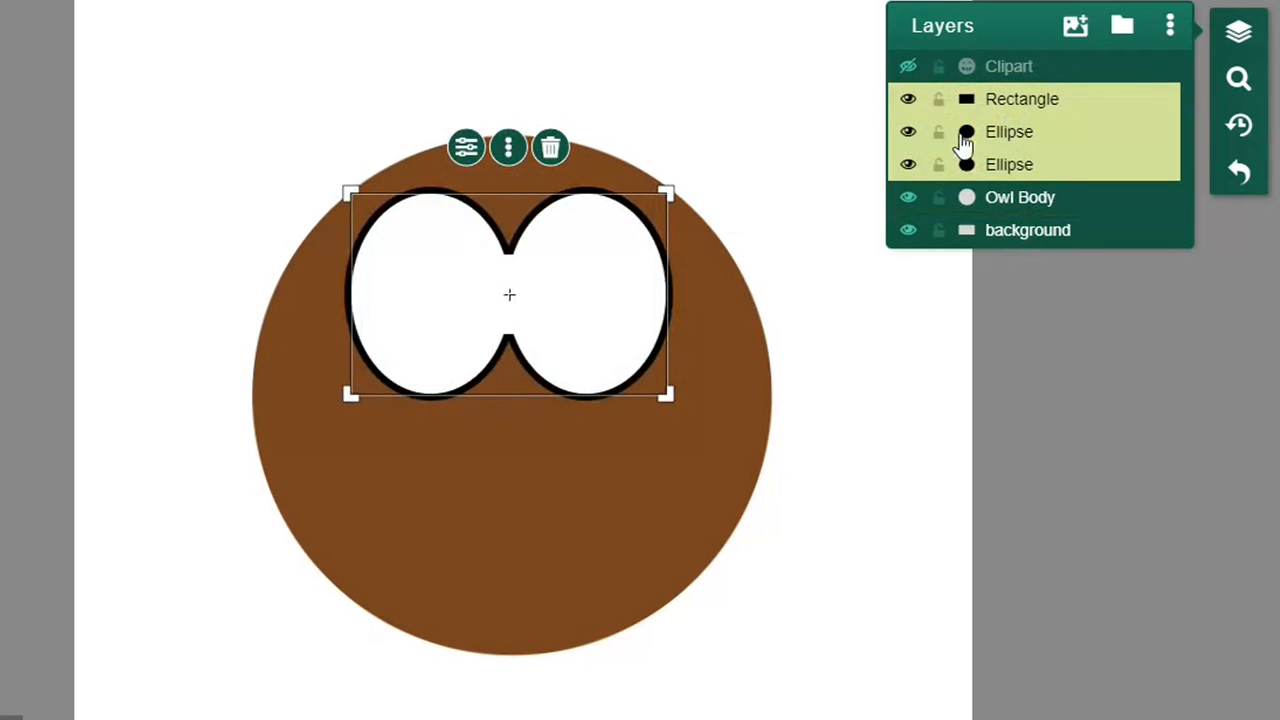
{"action": "left_click", "coordinate": [1104, 376]}
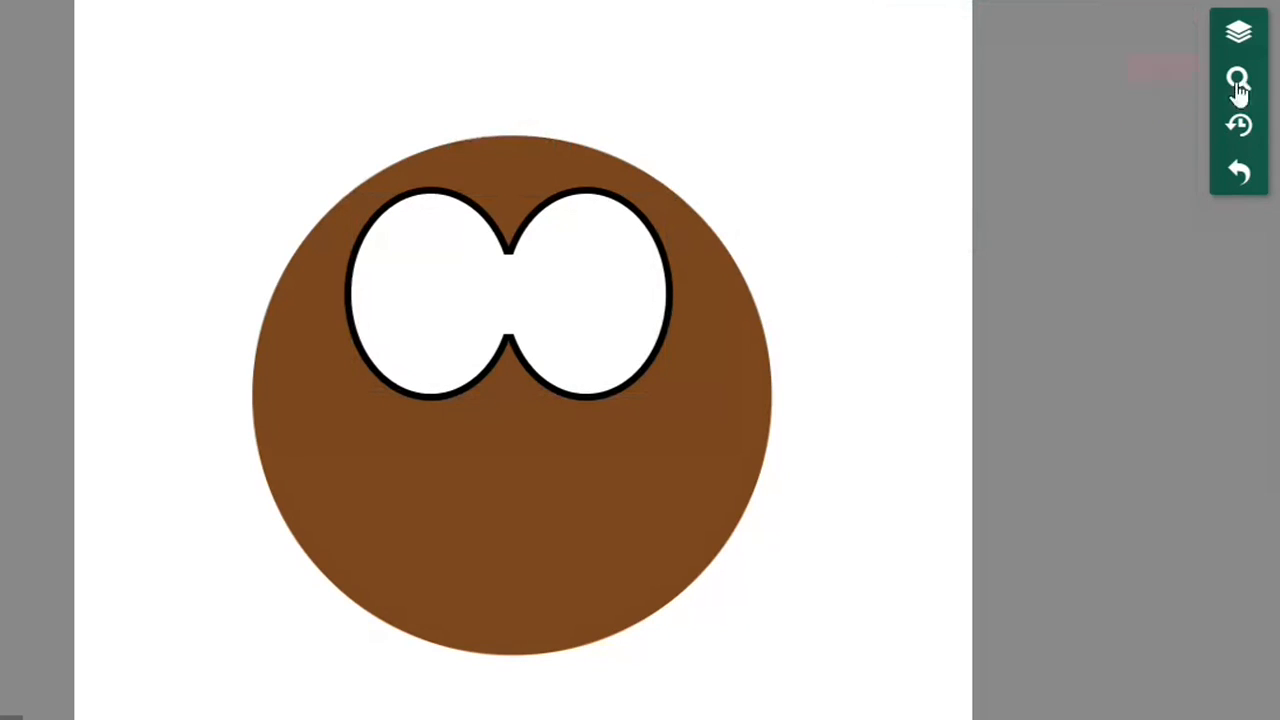
Step: Toggle the owl's Clipart layer on and off repeatedly to compare the rebuilt body and eyes with the original
{"action": "left_click", "coordinate": [1238, 40]}
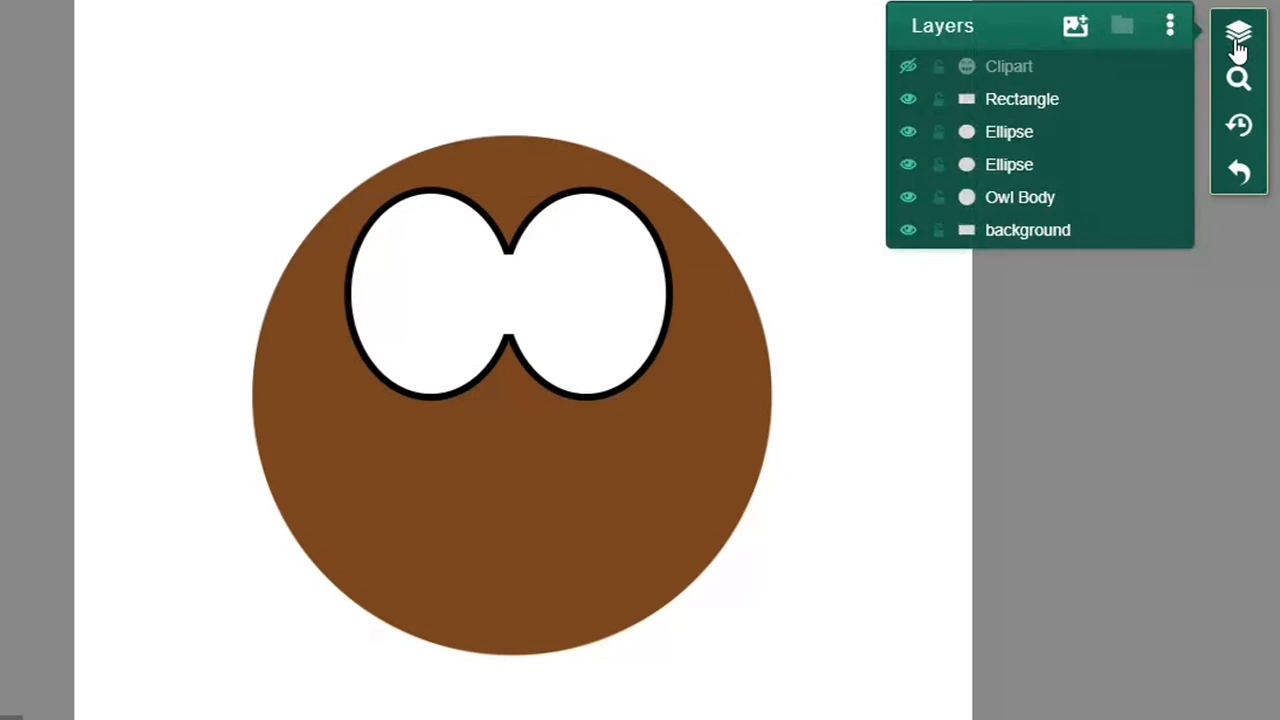
{"action": "left_click", "coordinate": [907, 66]}
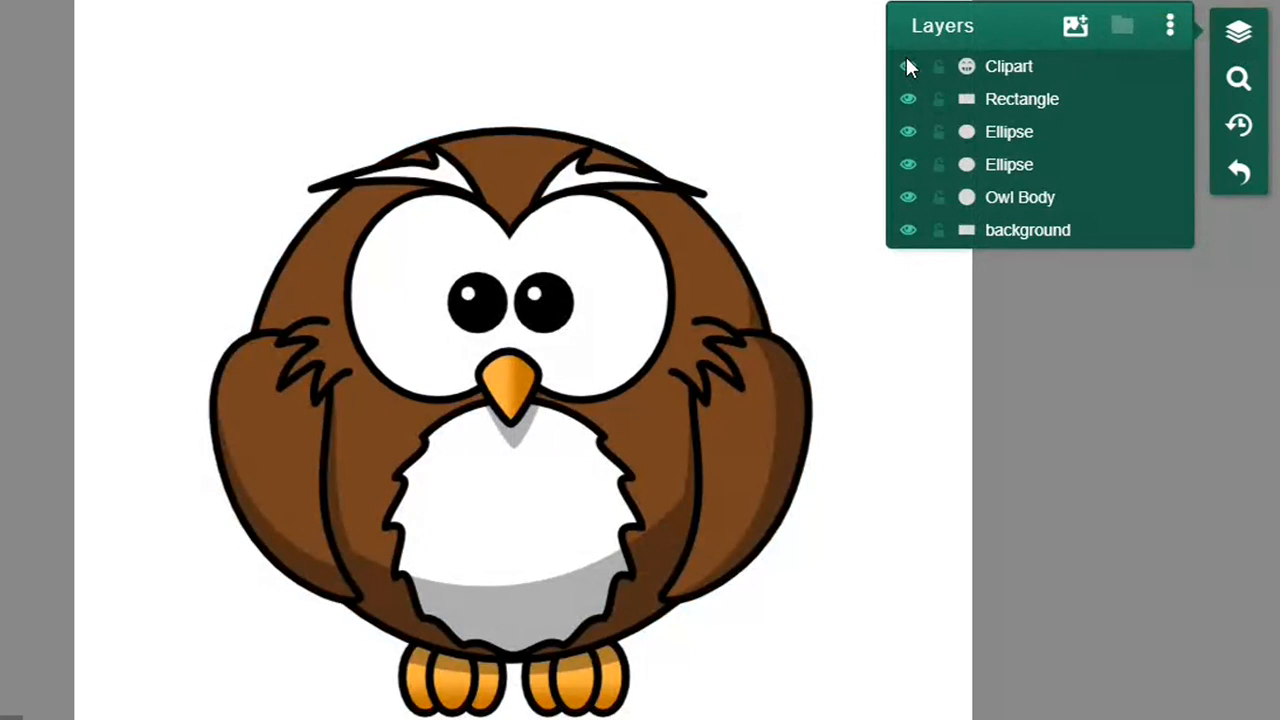
{"action": "left_click", "coordinate": [907, 66]}
{"action": "left_click", "coordinate": [907, 66]}
{"action": "left_click", "coordinate": [907, 66]}
{"action": "left_click", "coordinate": [907, 66]}
{"action": "left_click", "coordinate": [907, 66]}
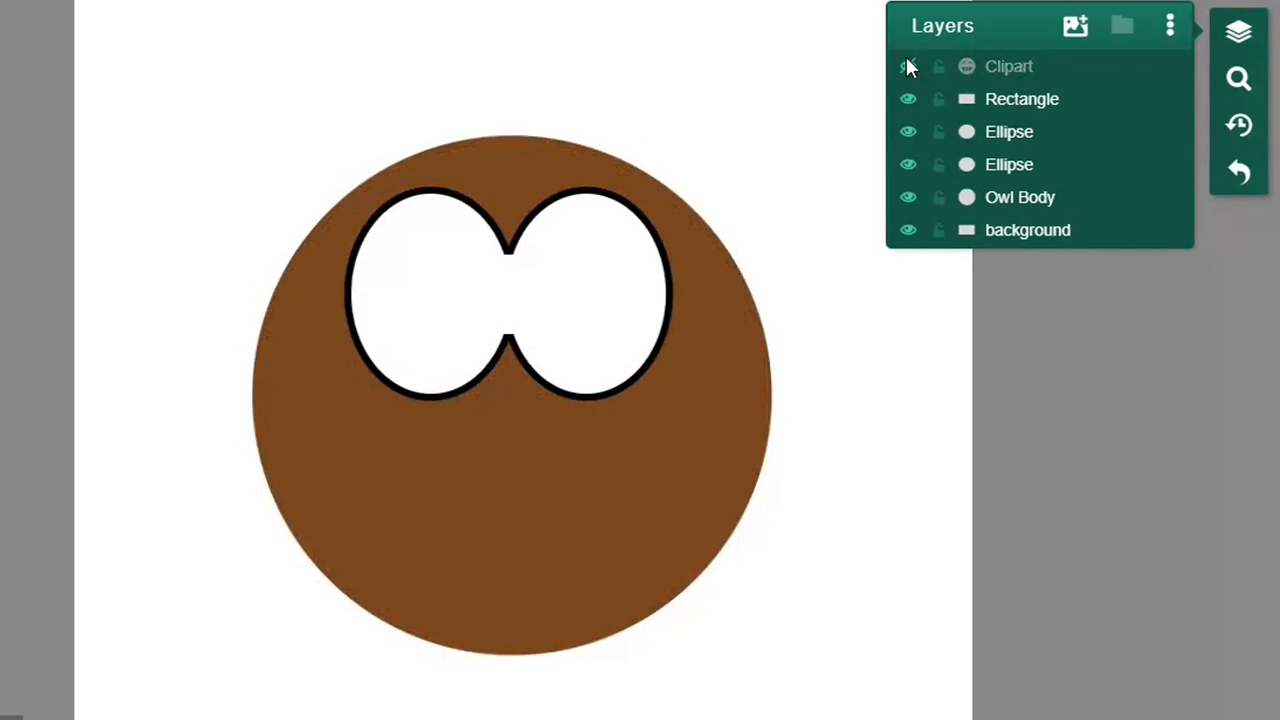
{"action": "left_click", "coordinate": [907, 66]}
{"action": "left_click", "coordinate": [907, 66]}
{"action": "left_click", "coordinate": [907, 66]}
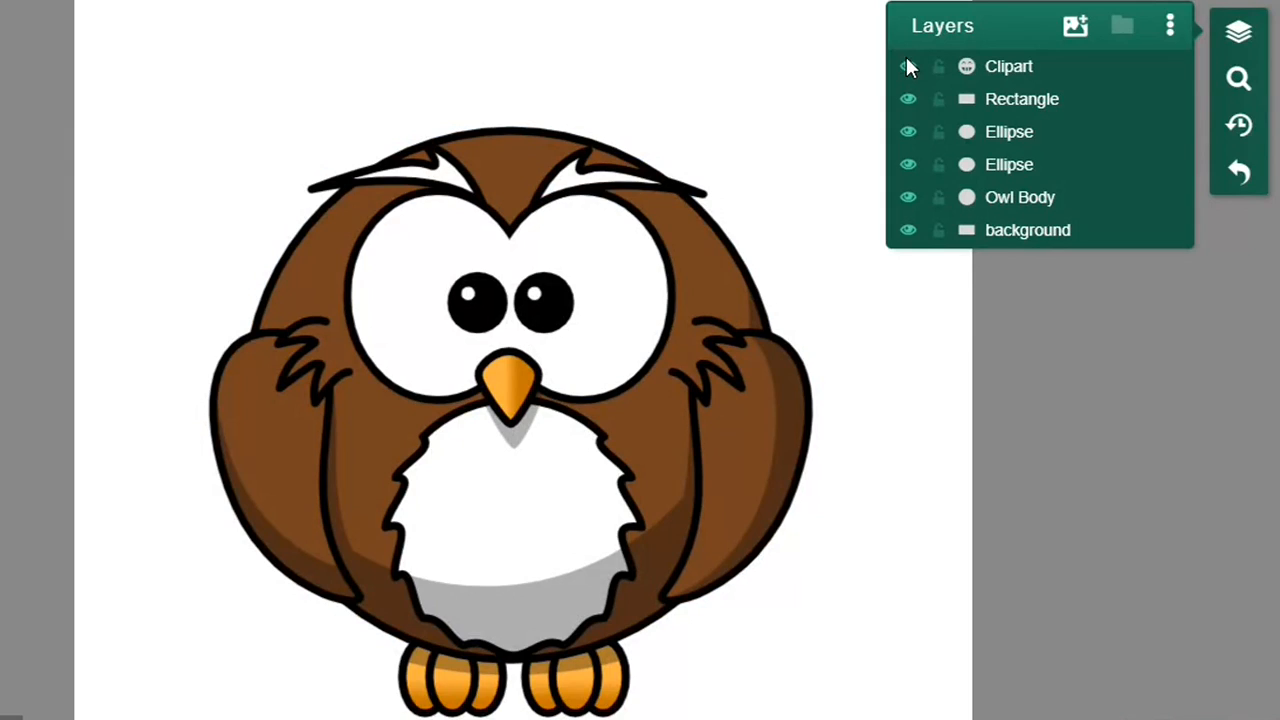
{"action": "left_click", "coordinate": [546, 239]}
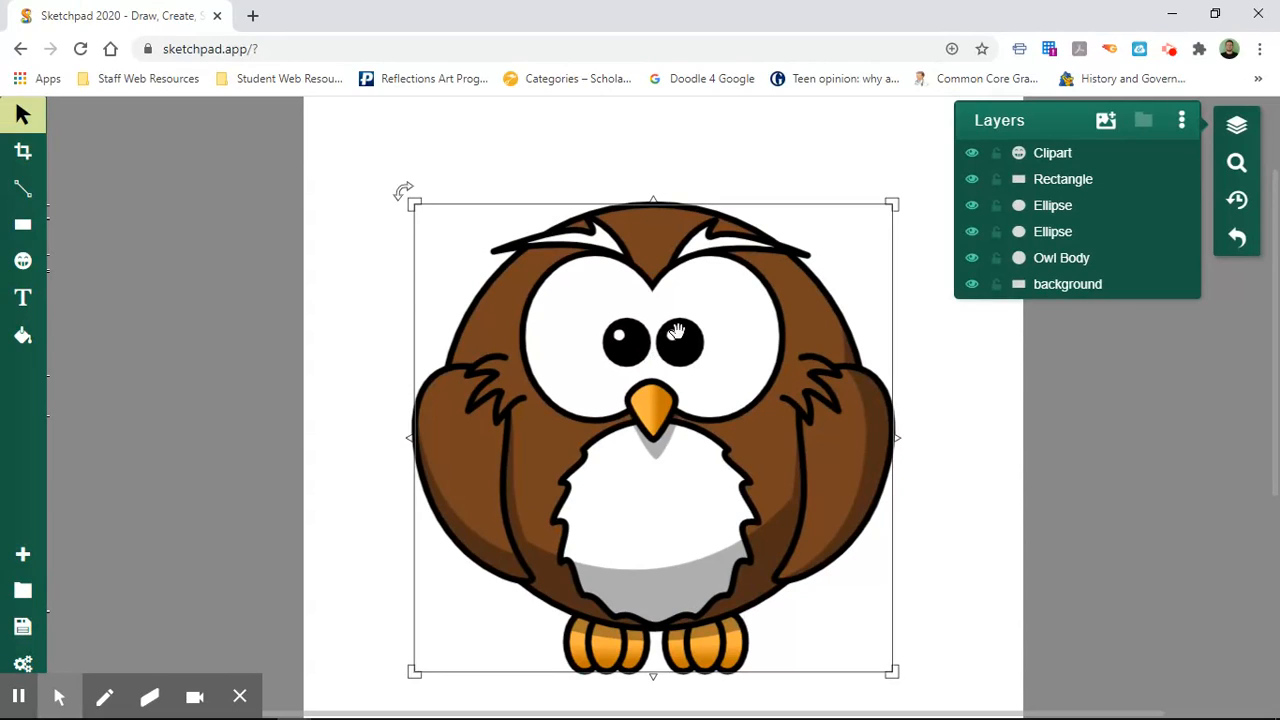
Step: Hide the Clipart layer and give the Owl Body circle a thick black outline at 100% opacity
{"action": "left_click", "coordinate": [971, 153]}
{"action": "left_click", "coordinate": [1058, 206]}
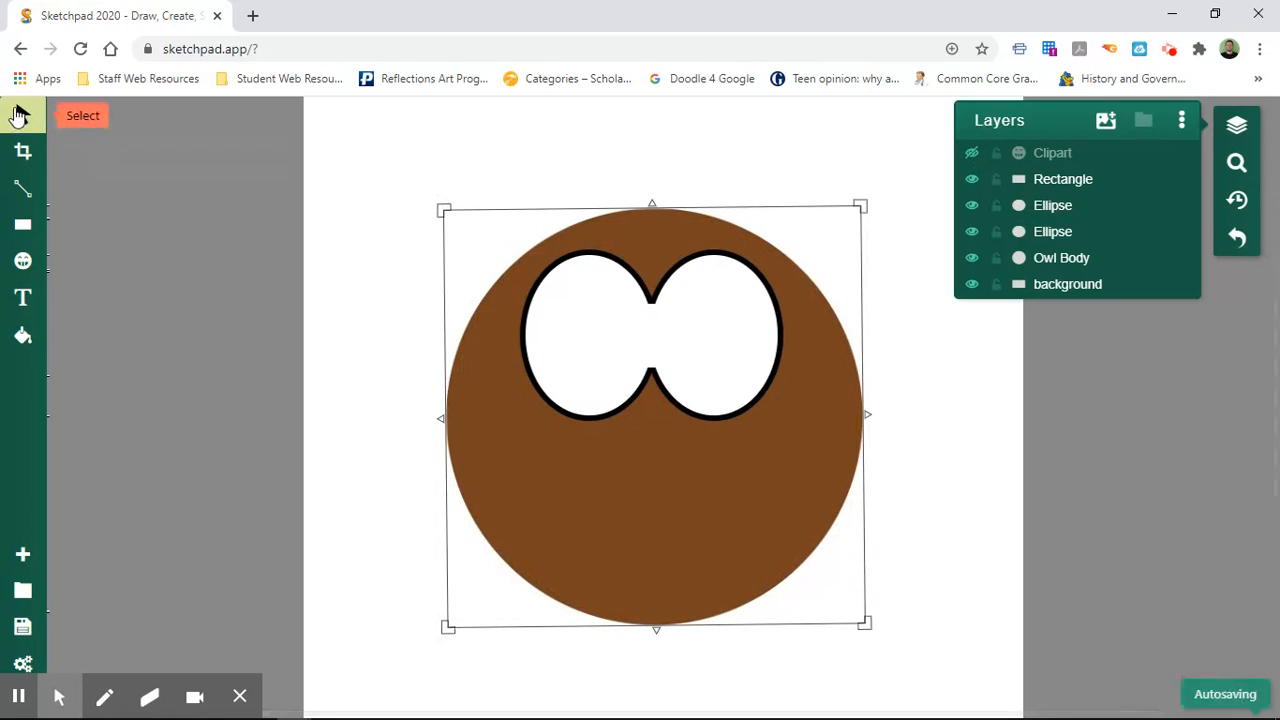
{"action": "left_click", "coordinate": [21, 116]}
{"action": "left_click", "coordinate": [652, 484]}
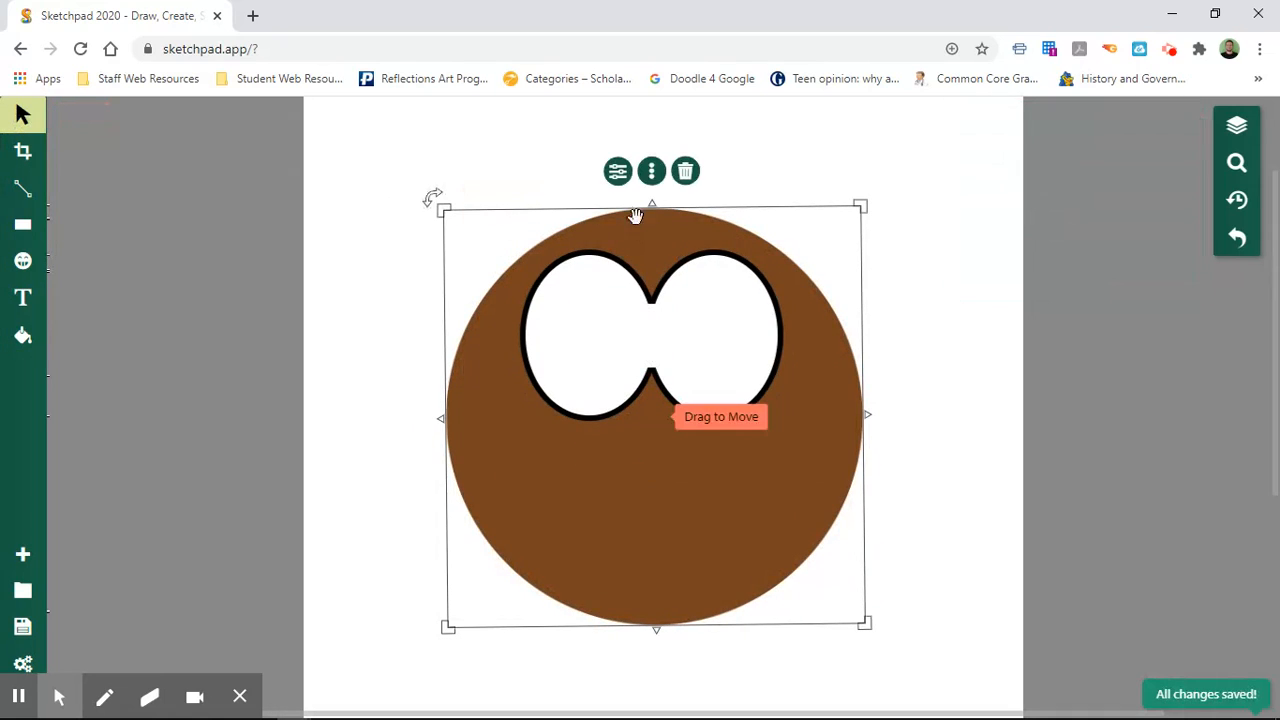
{"action": "left_click", "coordinate": [619, 175]}
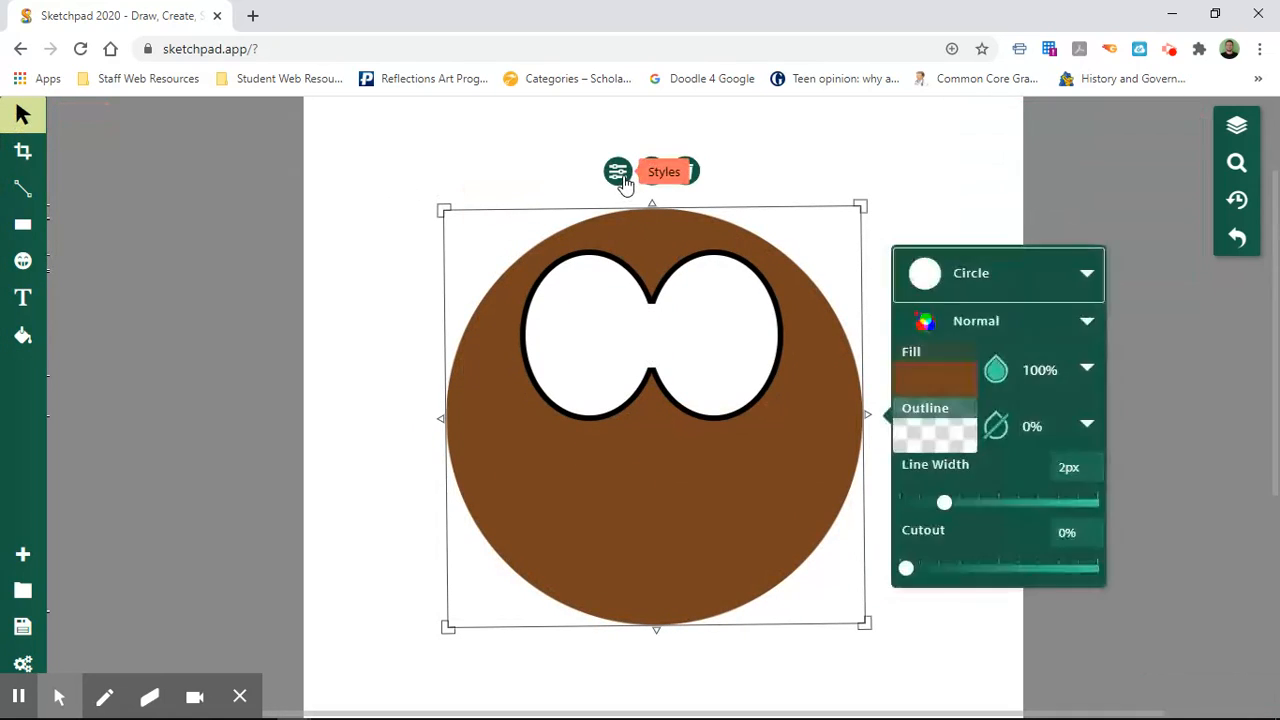
{"action": "left_click", "coordinate": [995, 426]}
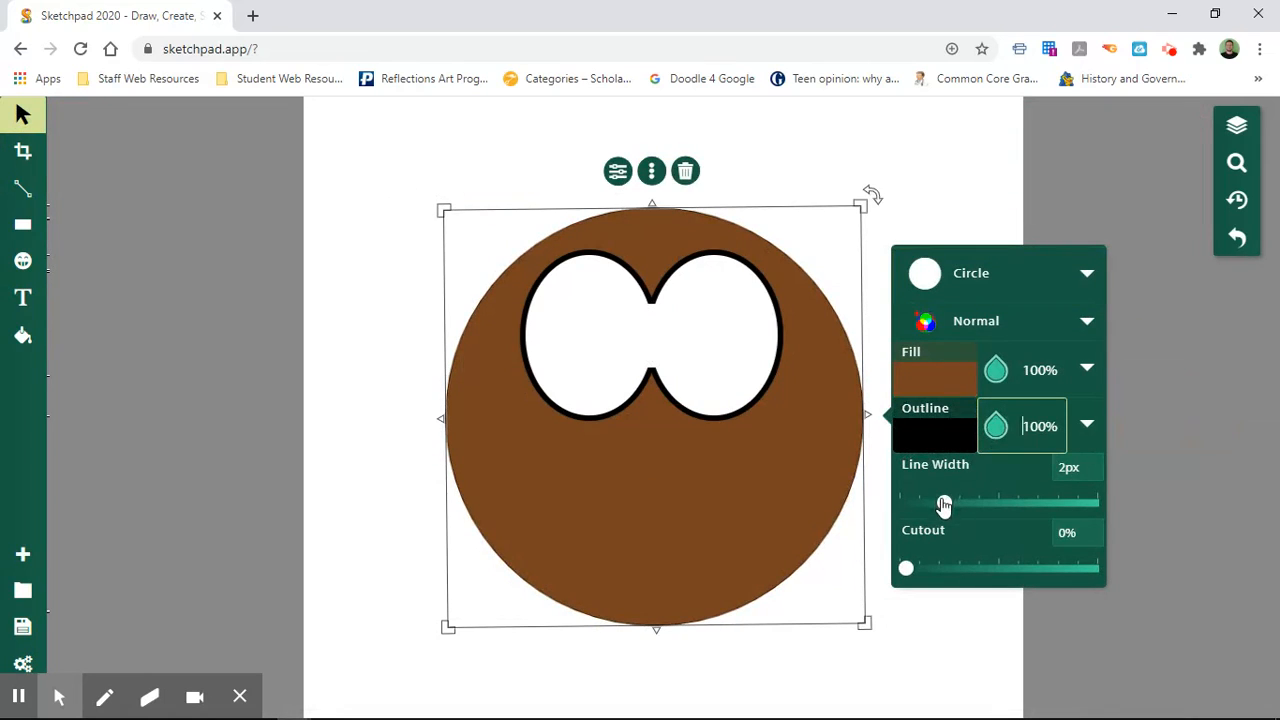
{"action": "left_click_drag", "start_coordinate": [943, 503], "coordinate": [997, 510]}
{"action": "left_click", "coordinate": [1144, 147]}
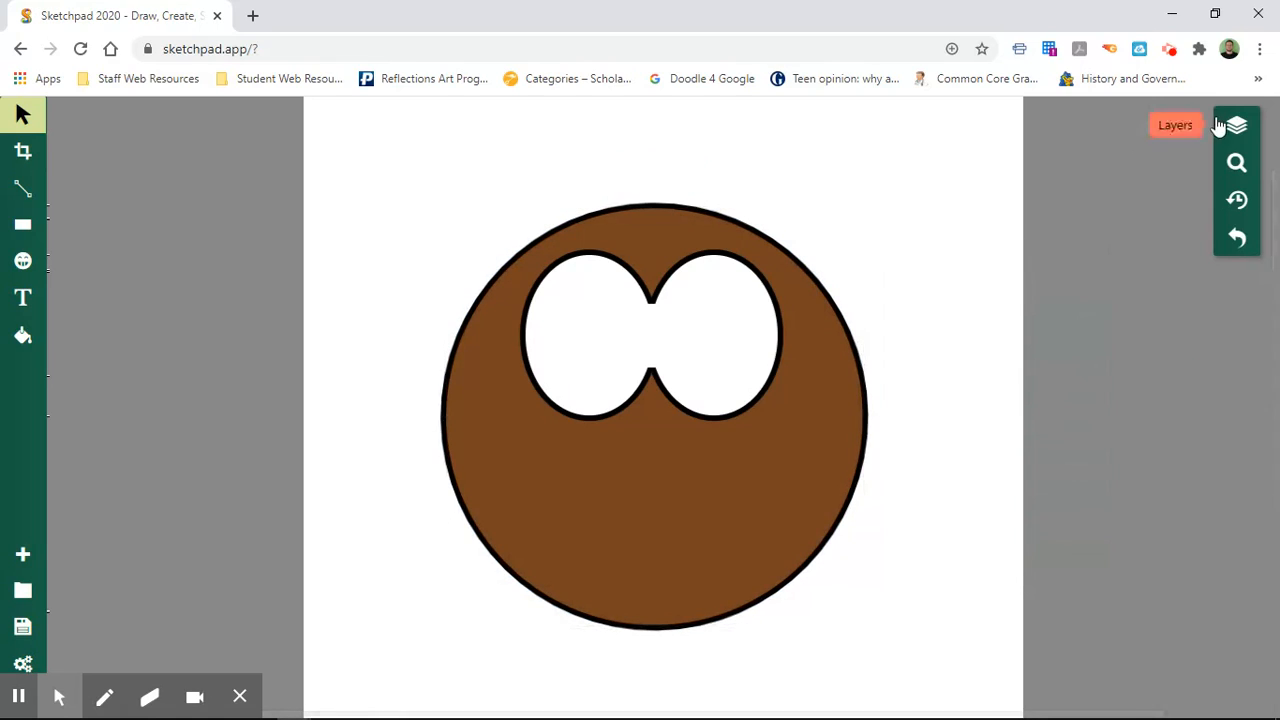
Step: Show the Clipart layer again and switch the drawing brush from Line to Path
{"action": "left_click", "coordinate": [1236, 124]}
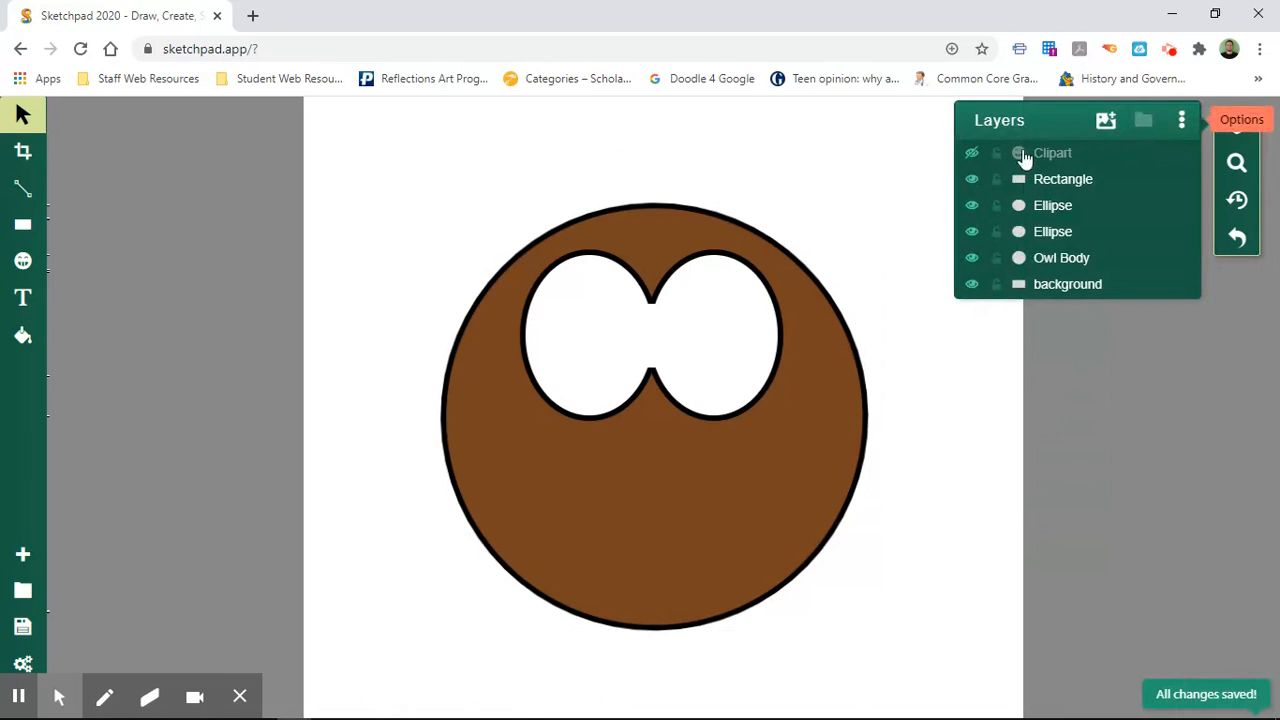
{"action": "left_click", "coordinate": [972, 155]}
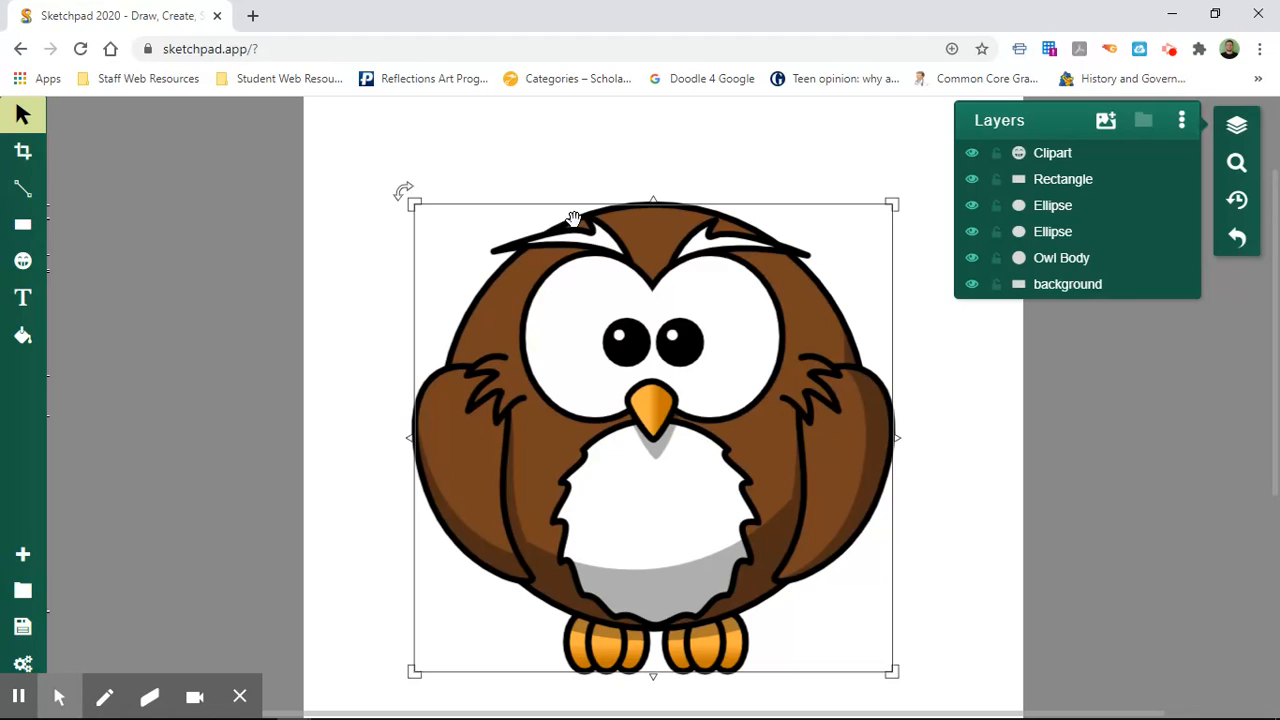
{"action": "left_click", "coordinate": [23, 188]}
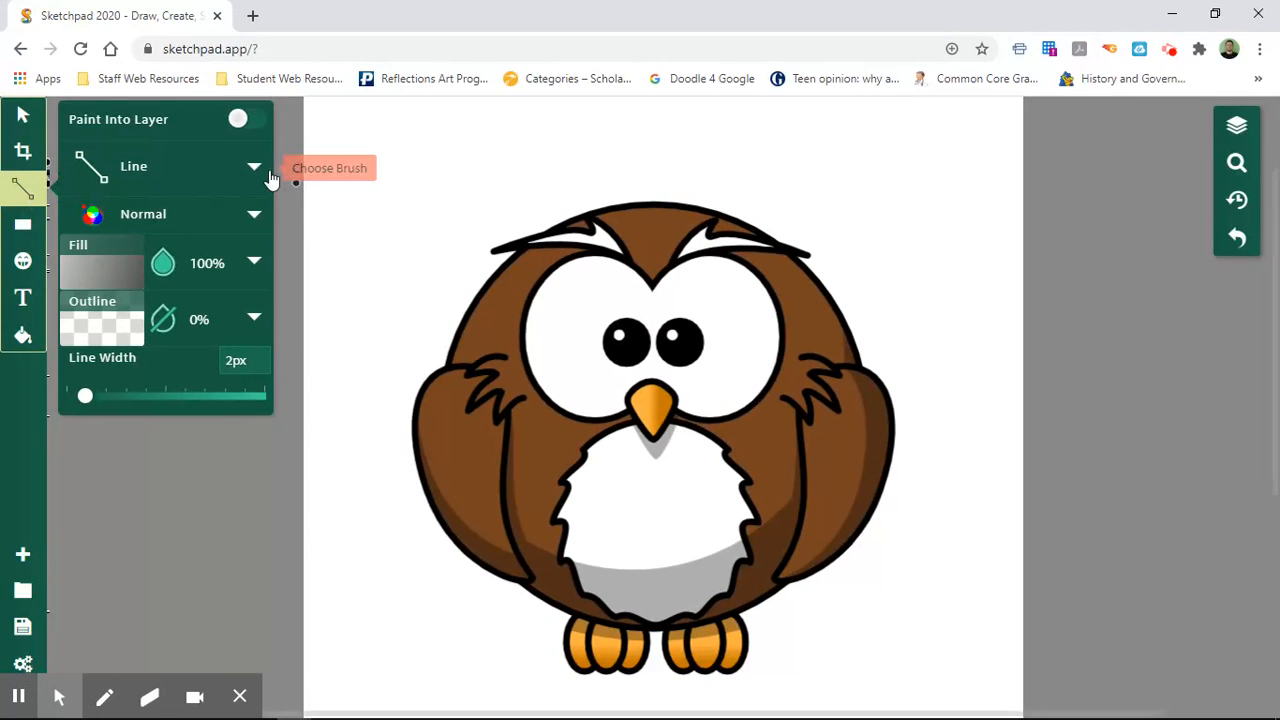
{"action": "left_click", "coordinate": [255, 170]}
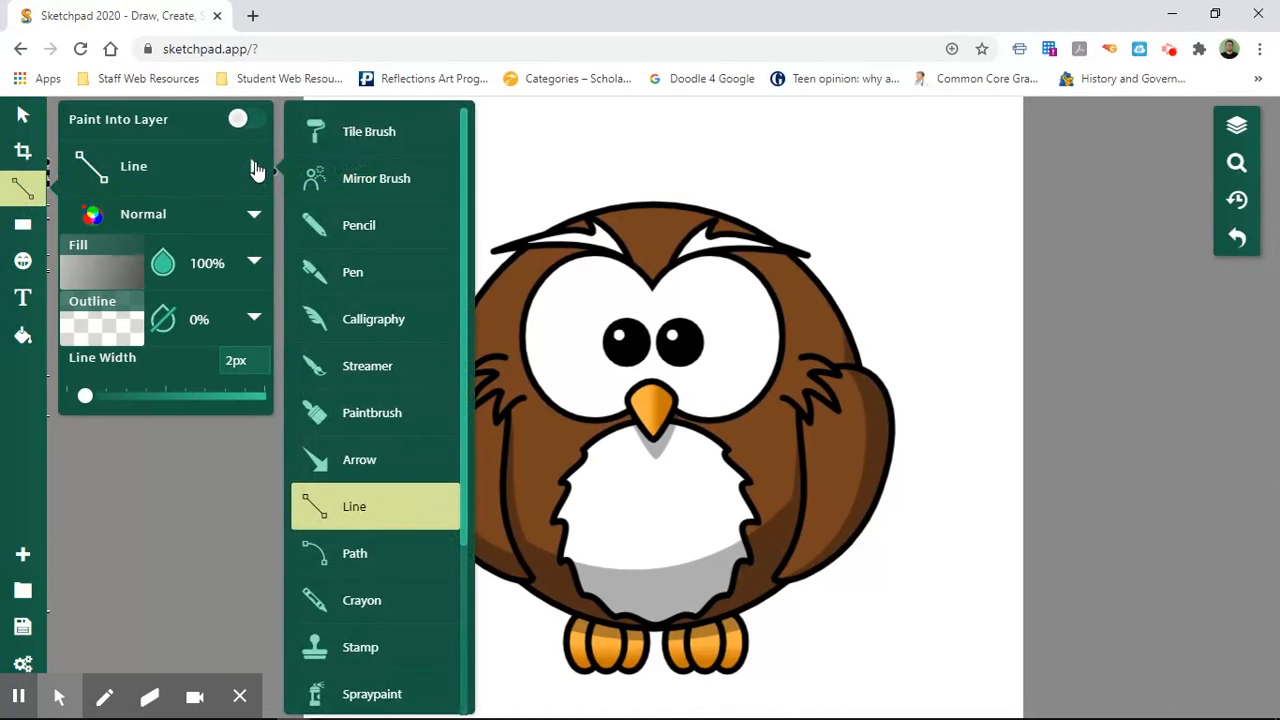
{"action": "left_click", "coordinate": [370, 556]}
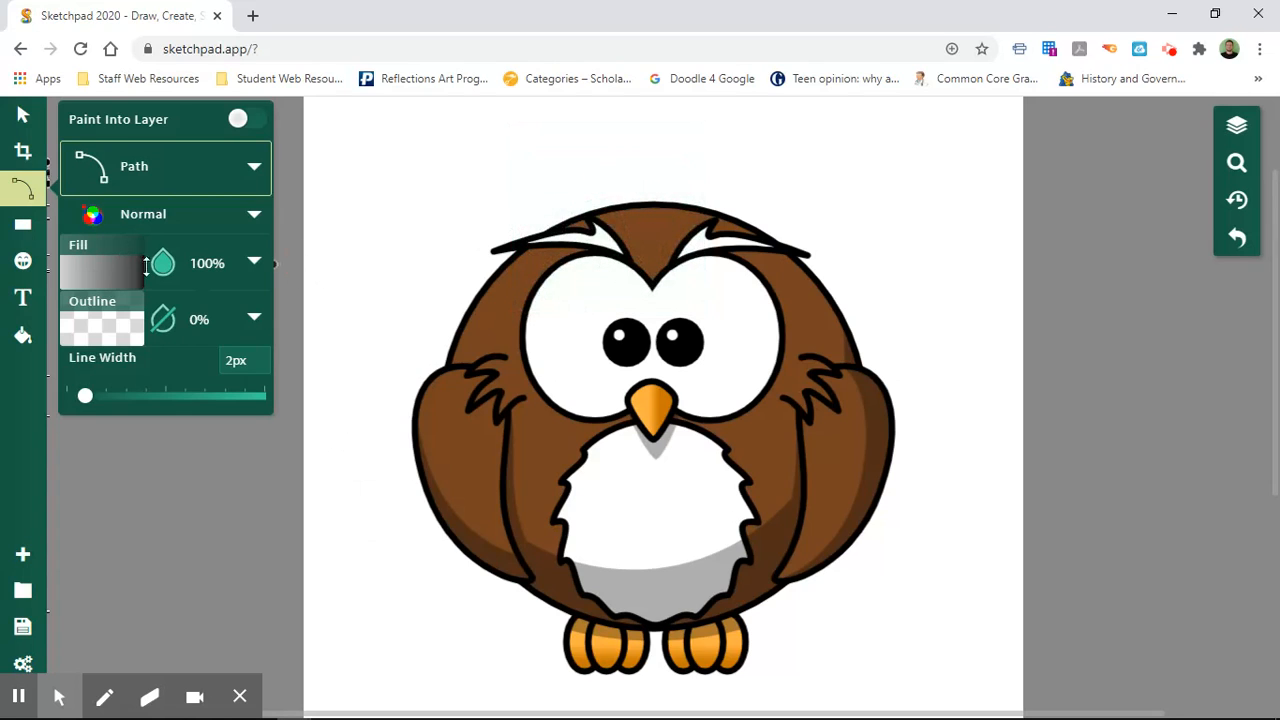
Step: Set the Path brush to a white #ffffff fill and a black #000000 outline at 100% with a 12px line width
{"action": "left_click", "coordinate": [121, 274]}
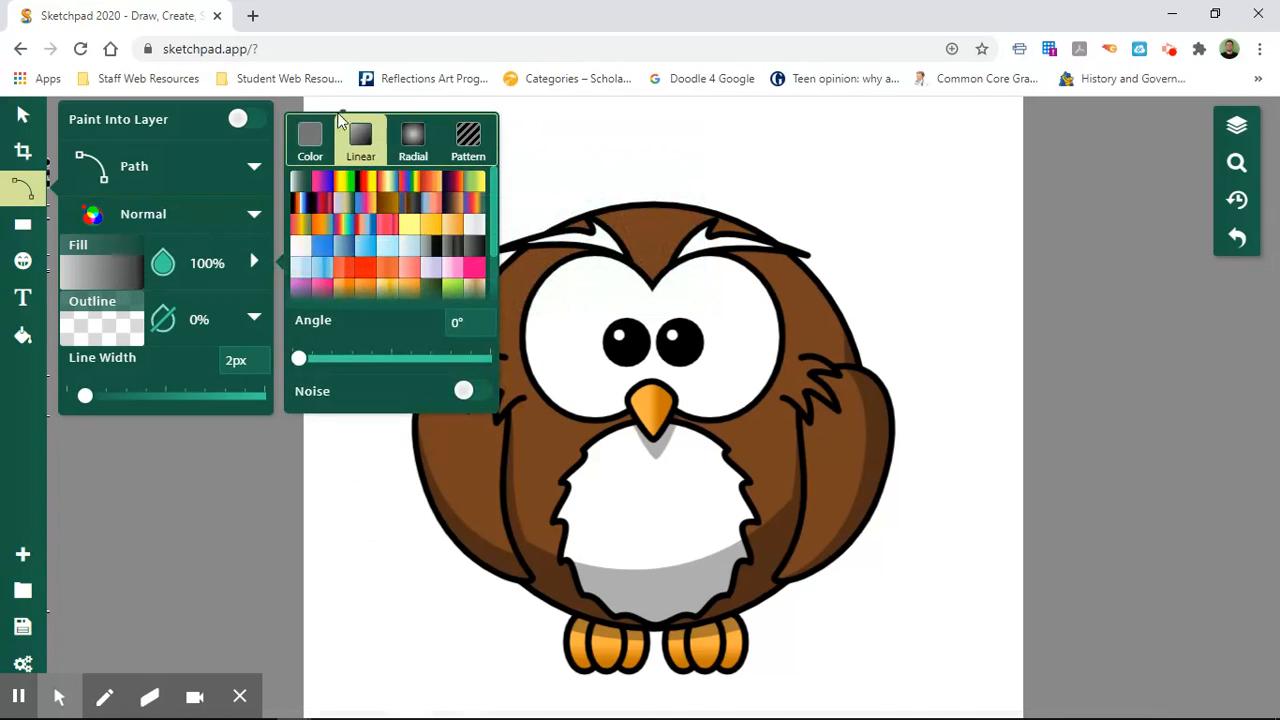
{"action": "left_click", "coordinate": [310, 137]}
{"action": "left_click", "coordinate": [305, 173]}
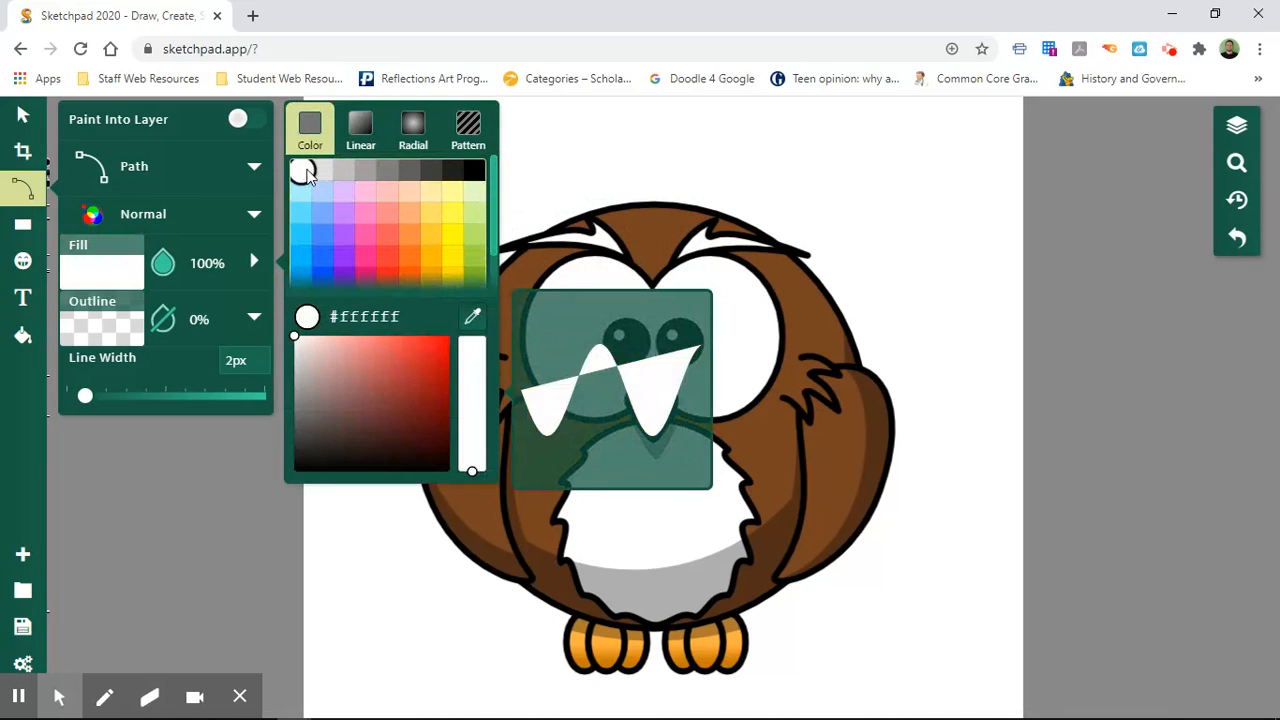
{"action": "left_click", "coordinate": [84, 318]}
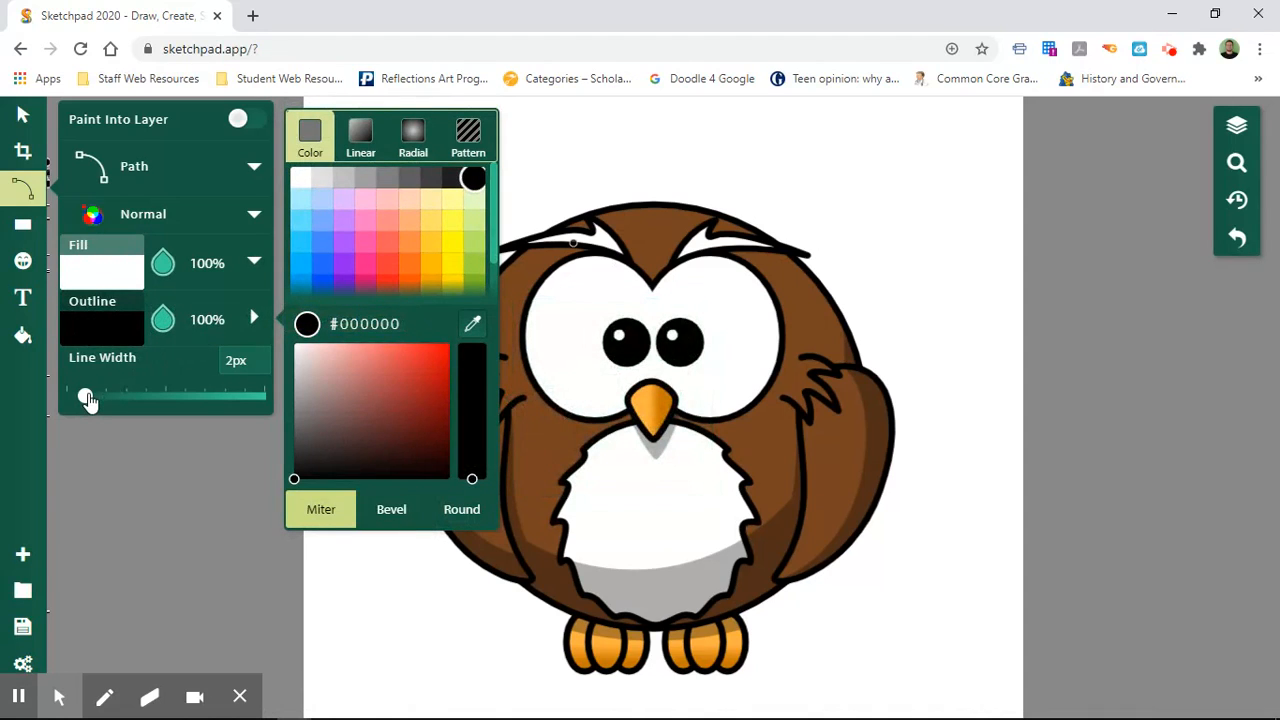
{"action": "left_click_drag", "start_coordinate": [85, 396], "coordinate": [115, 400]}
{"action": "left_click_drag", "start_coordinate": [114, 399], "coordinate": [112, 396]}
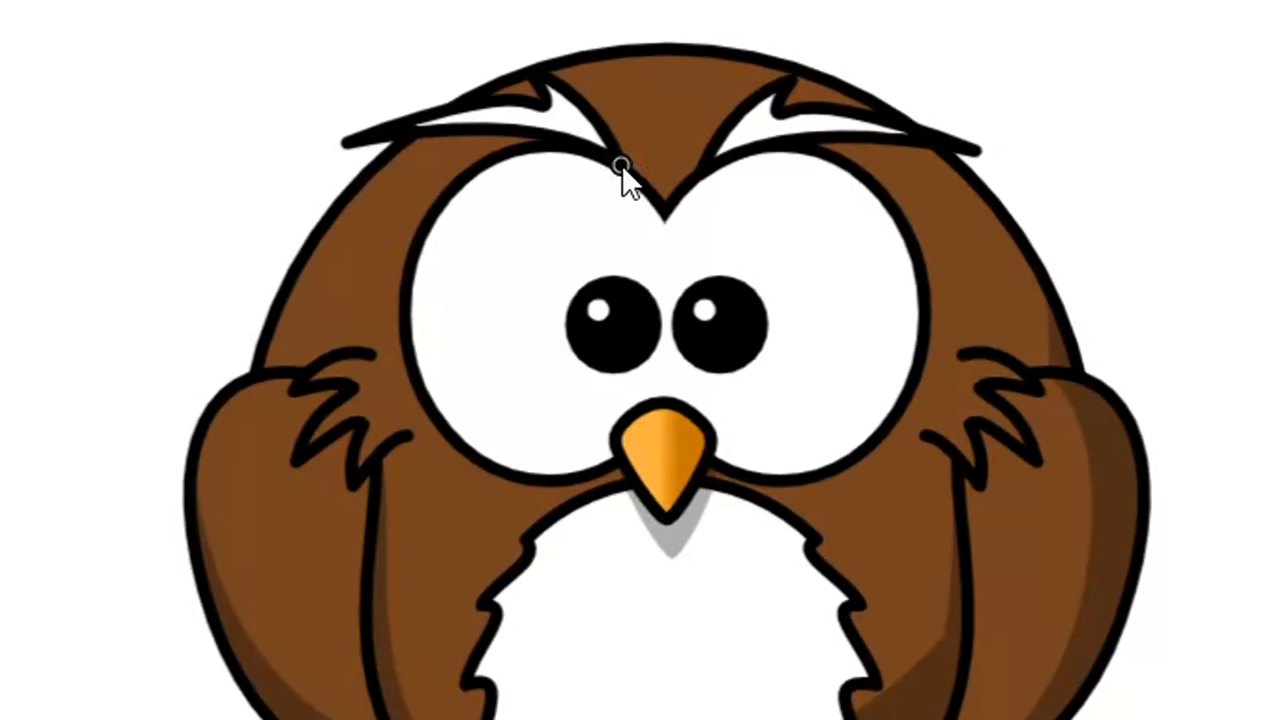
Step: Trace the lower edge of the owl's left eyebrow with the Path brush, from its inner end to its outer tip
{"action": "left_click", "coordinate": [620, 165]}
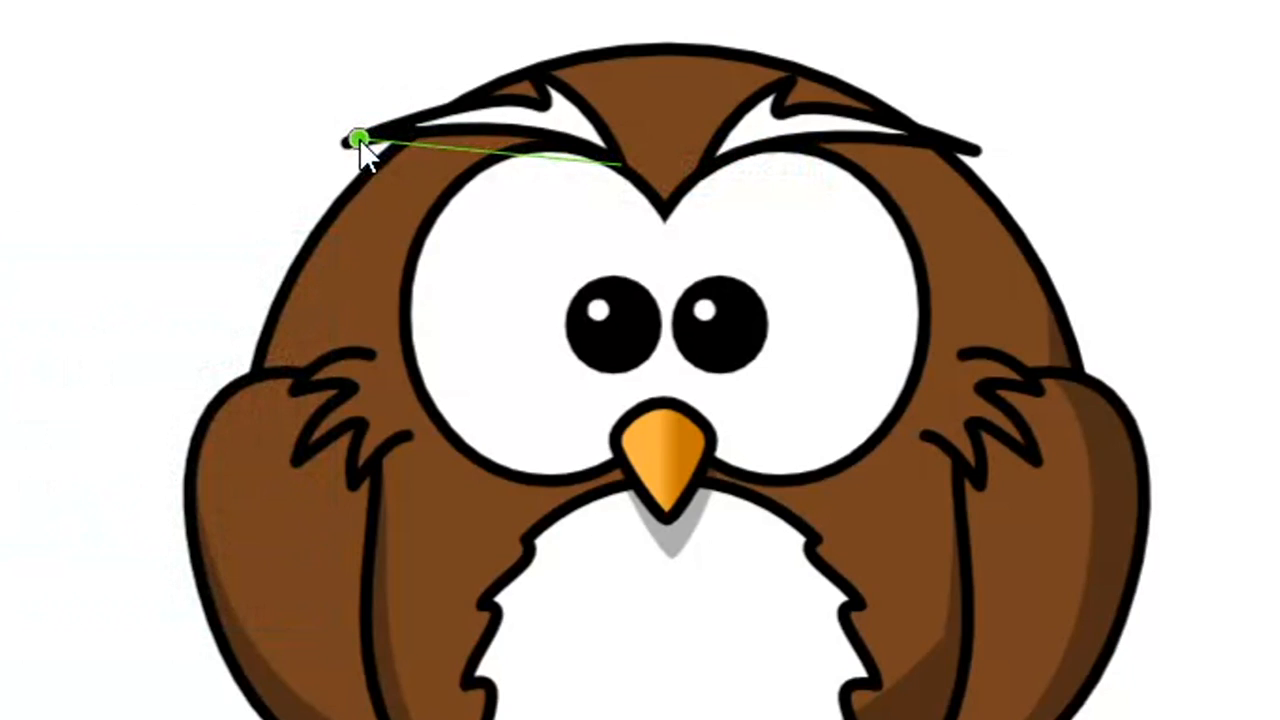
{"action": "left_click", "coordinate": [359, 138]}
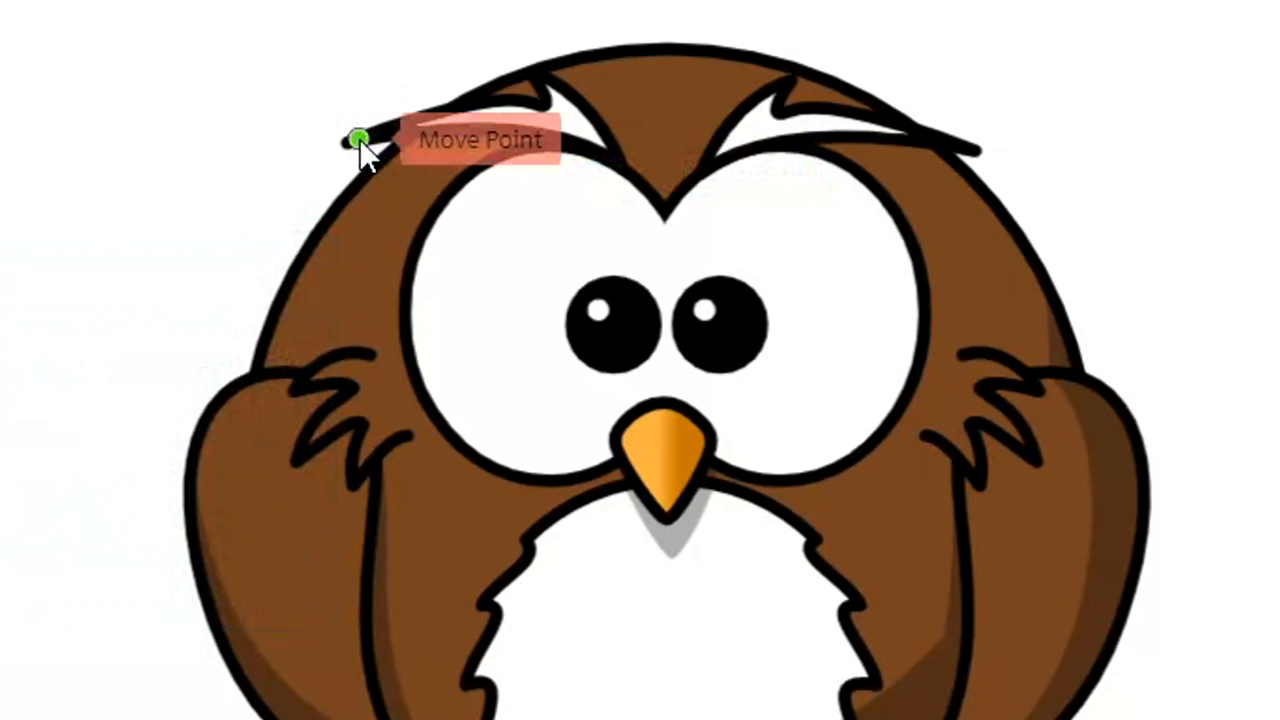
{"action": "left_click", "coordinate": [624, 165]}
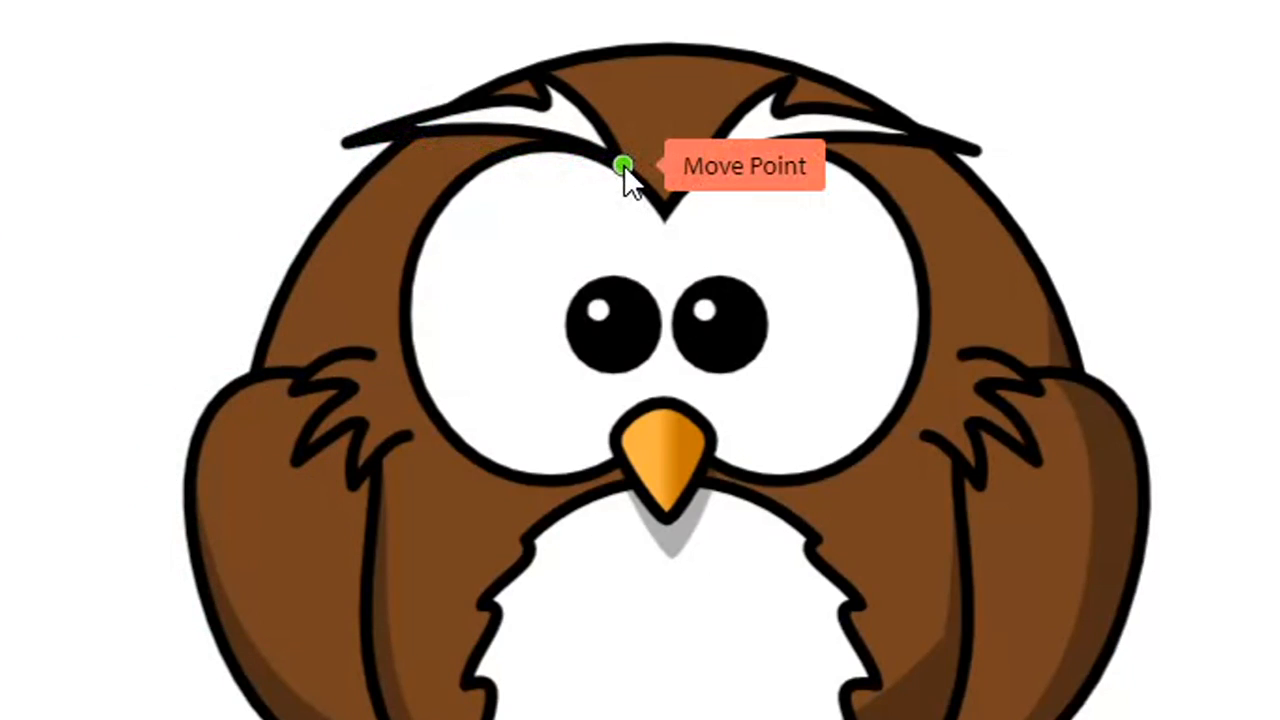
{"action": "left_click_drag", "start_coordinate": [624, 165], "coordinate": [561, 140]}
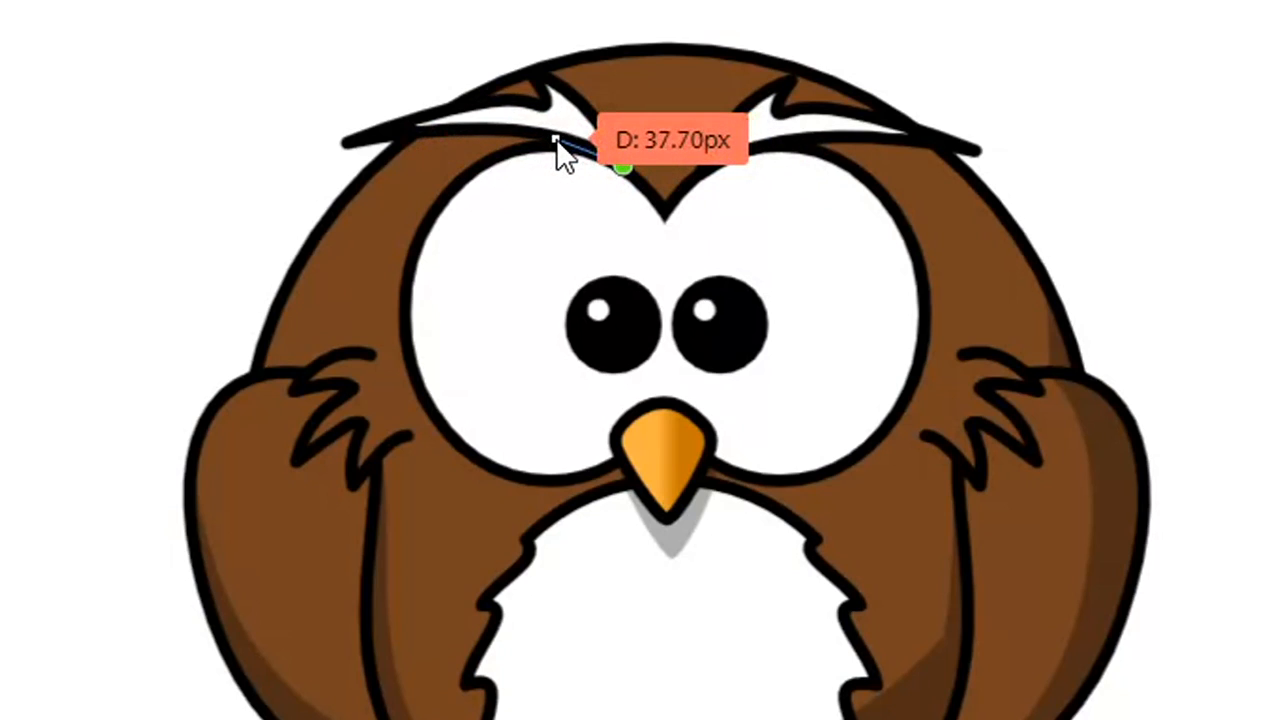
{"action": "left_click", "coordinate": [556, 138]}
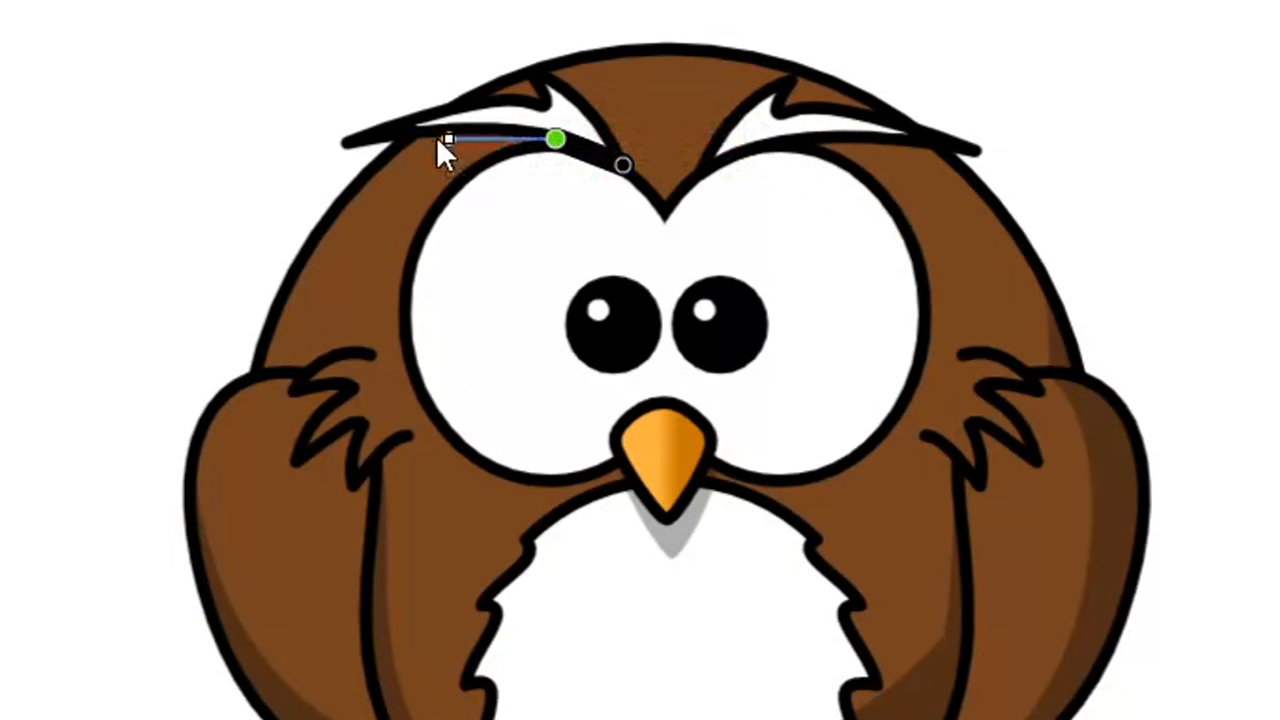
{"action": "left_click", "coordinate": [356, 135]}
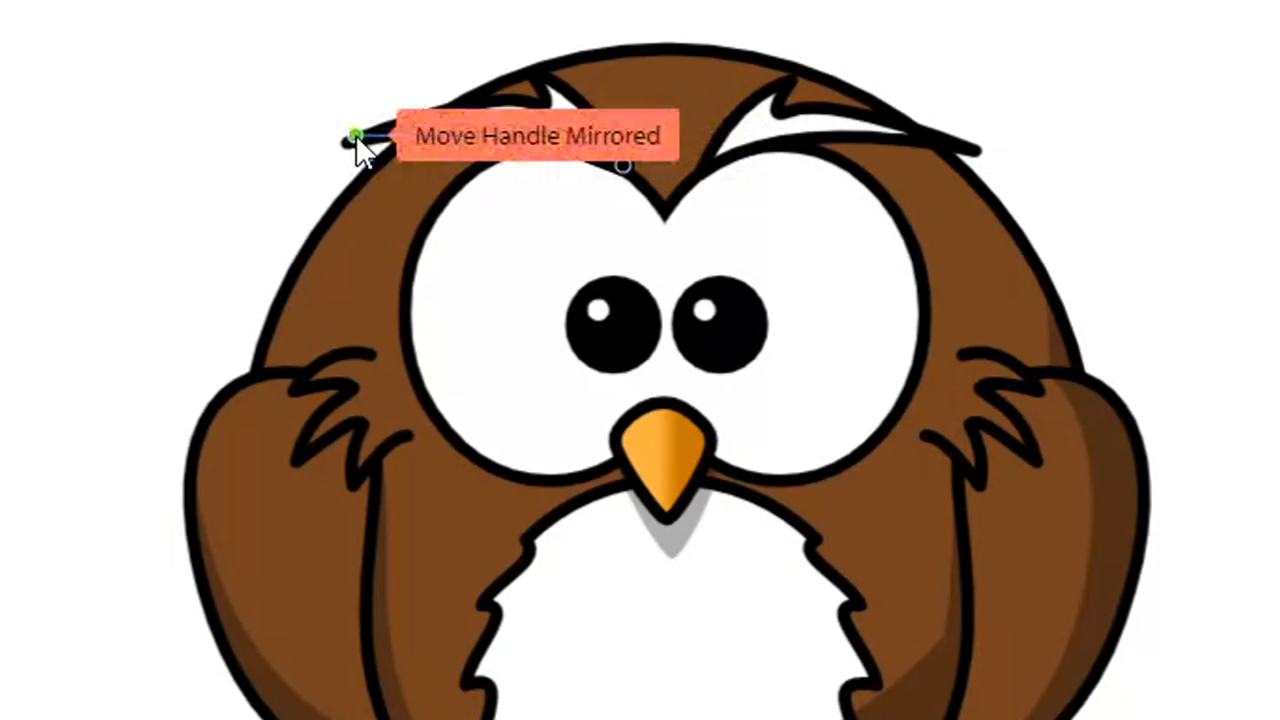
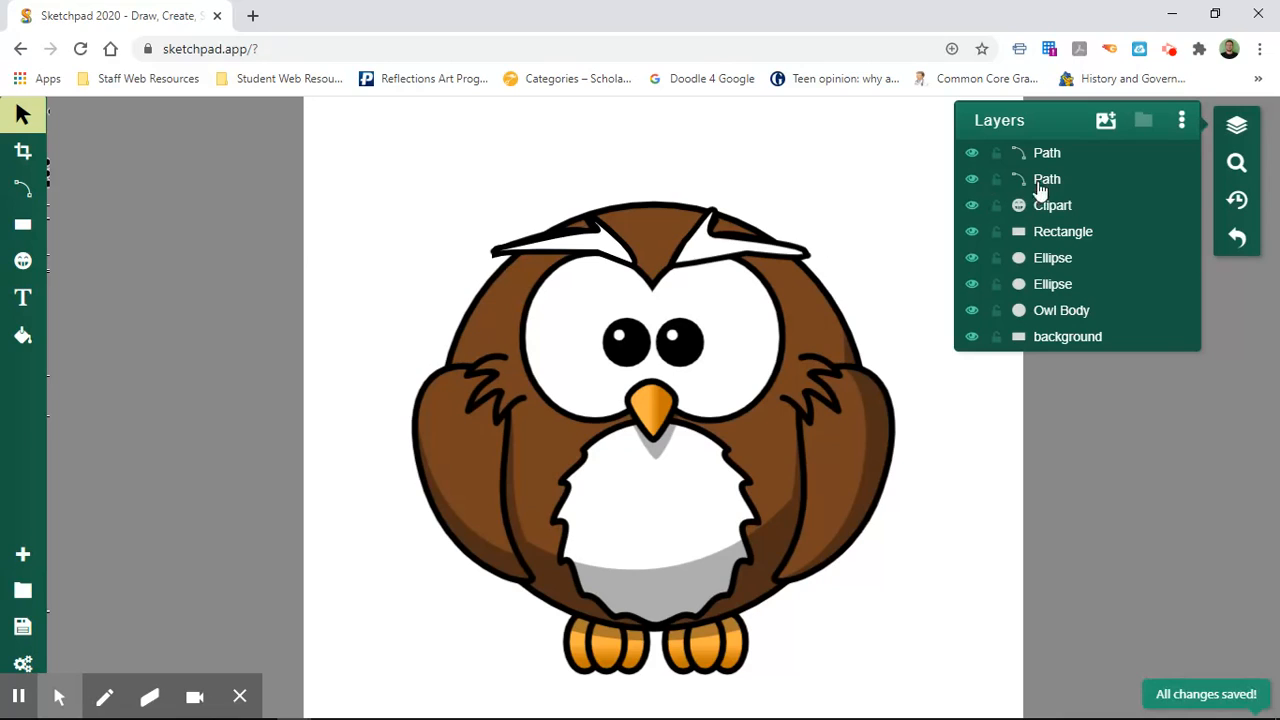
Step: Move both eyebrow Path layers below the Clipart layer and toggle the clipart's visibility to check them
{"action": "left_click", "coordinate": [1048, 155], "text": "shift"}
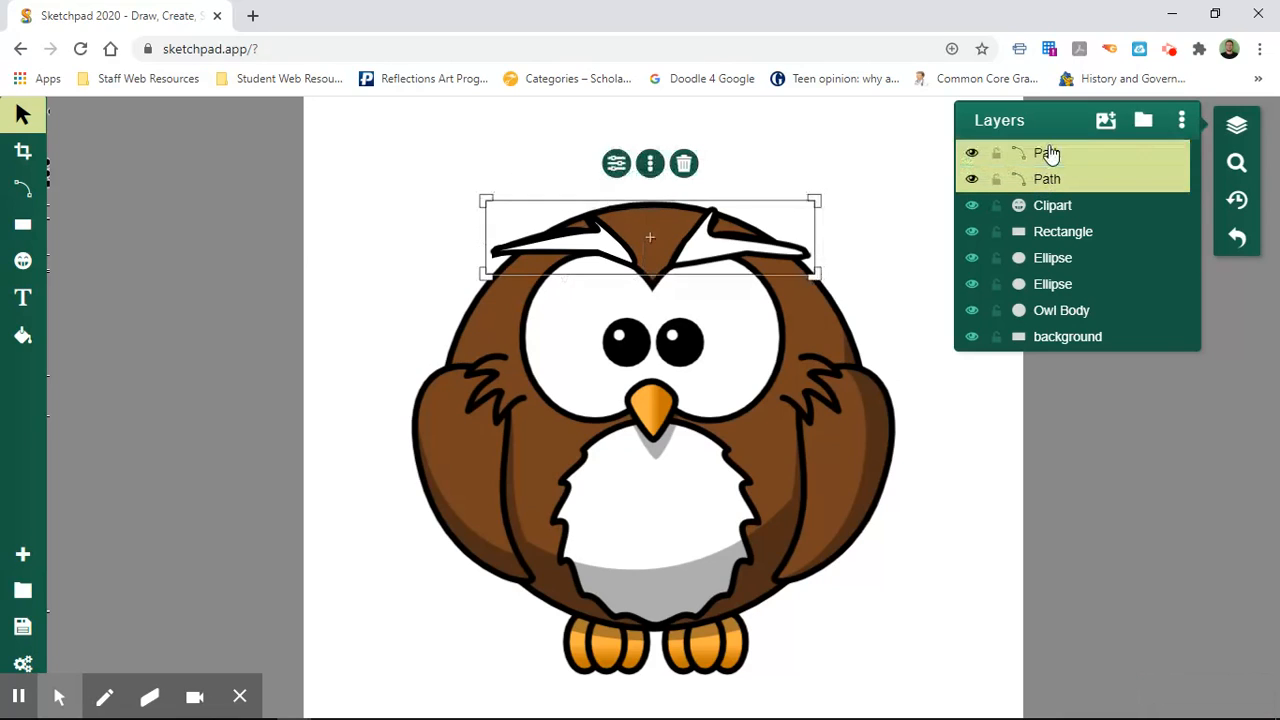
{"action": "left_click_drag", "start_coordinate": [1048, 153], "coordinate": [1055, 222]}
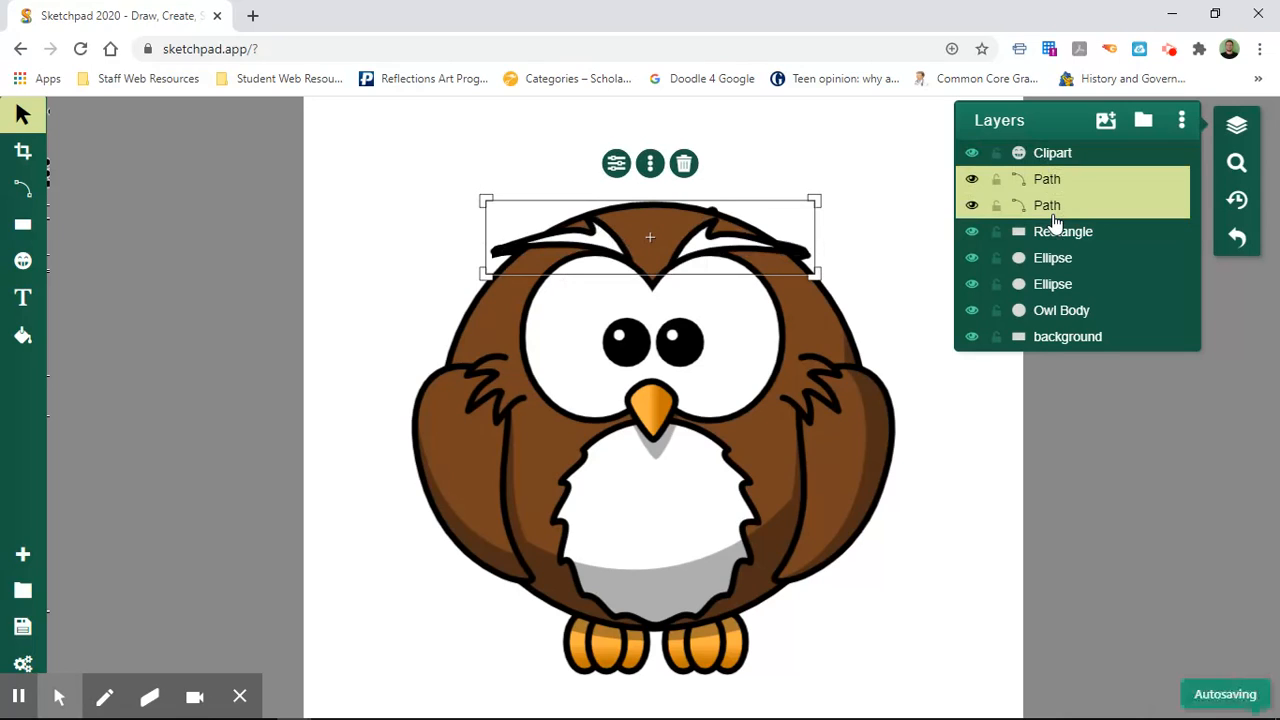
{"action": "left_click", "coordinate": [971, 154]}
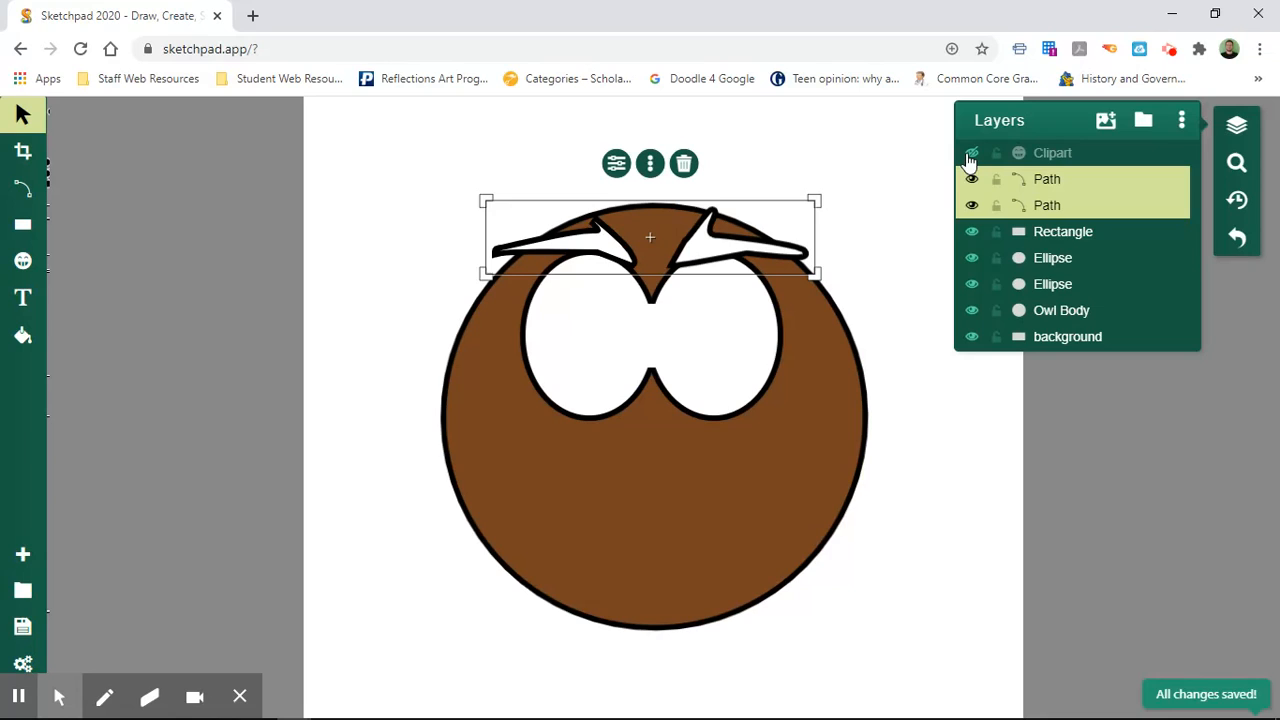
{"action": "left_click", "coordinate": [973, 154]}
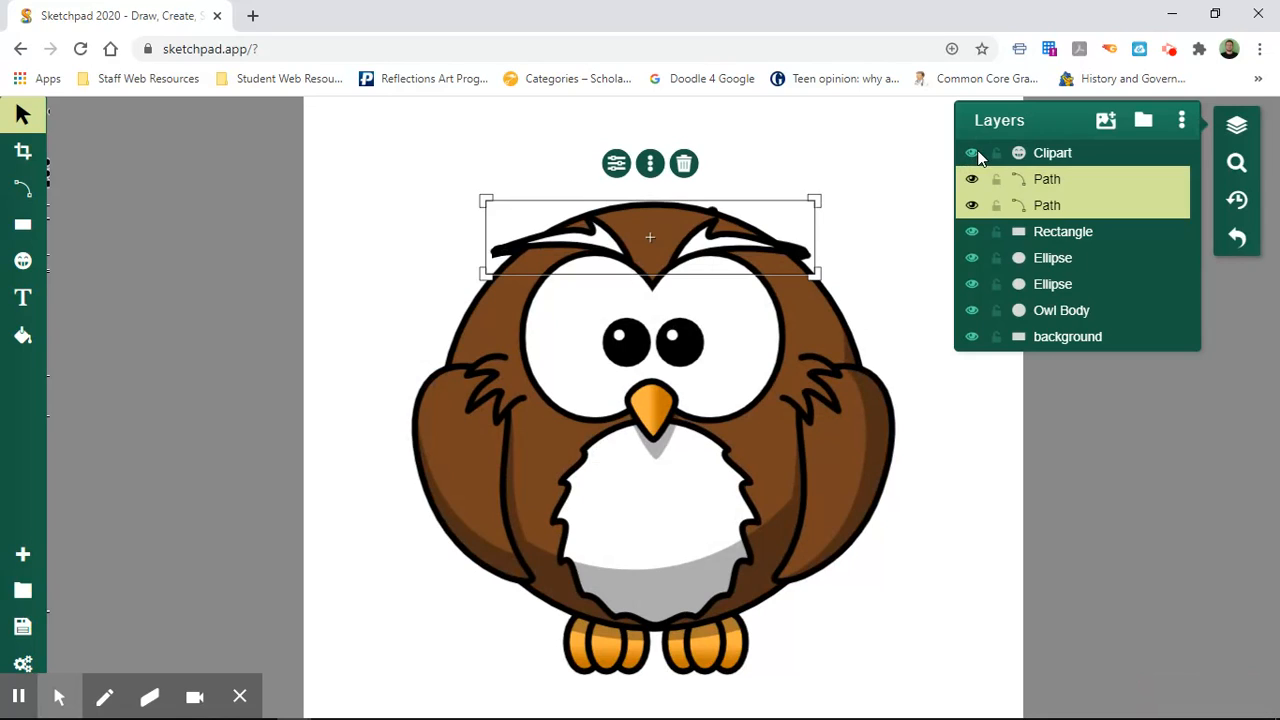
Step: Switch to the Path brush and set its fill opacity to 0%, keeping the black 12px outline
{"action": "left_click", "coordinate": [20, 190]}
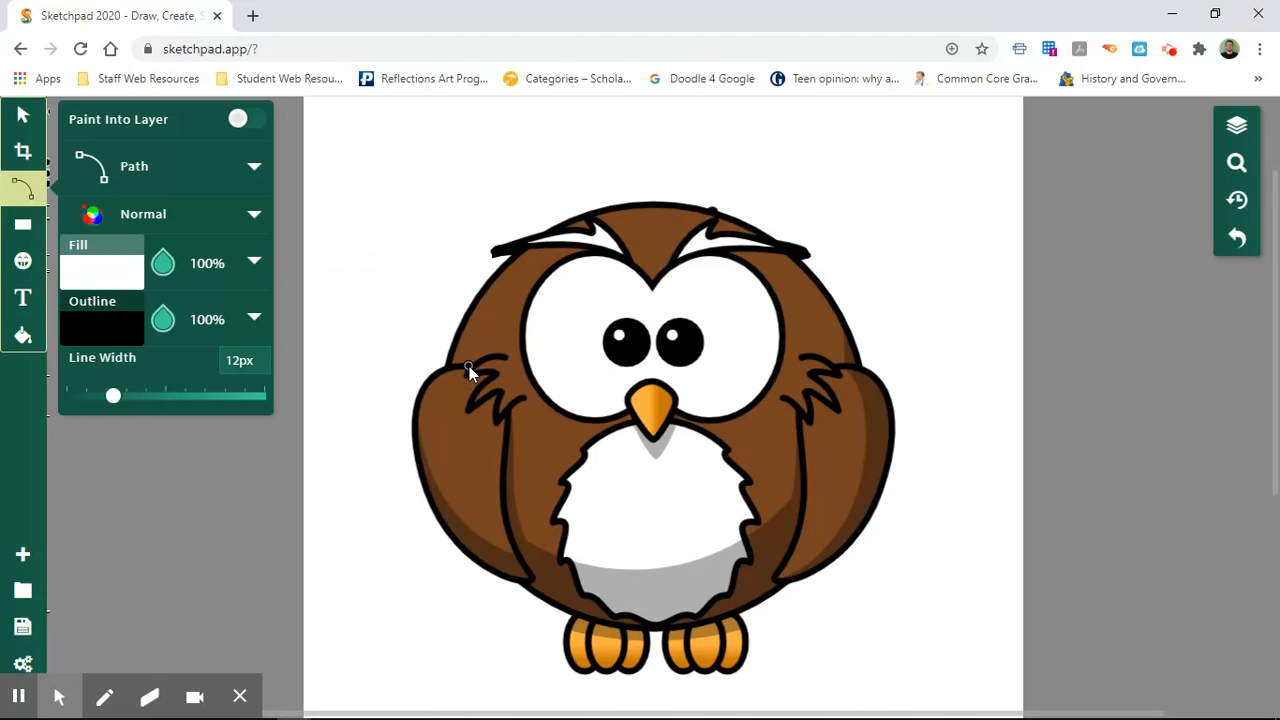
{"action": "left_click", "coordinate": [127, 278]}
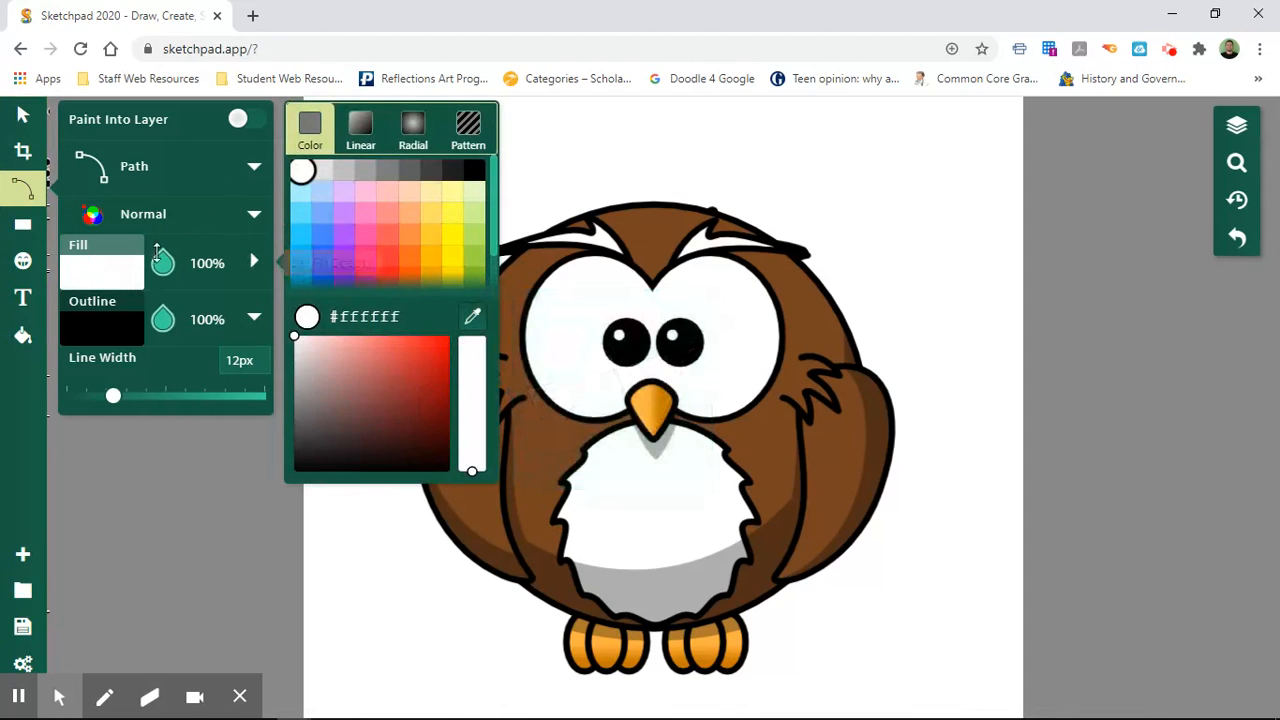
{"action": "left_click", "coordinate": [150, 262]}
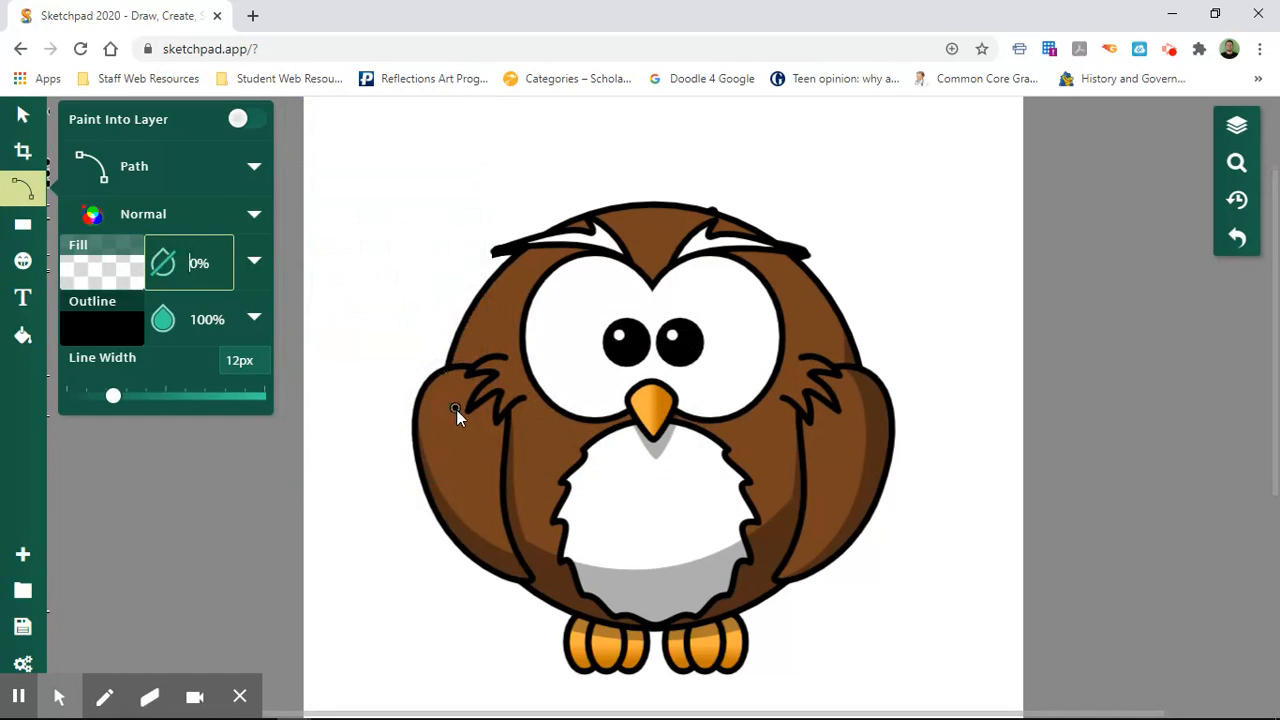
Step: Trace the outer edge of the owl's left wing with the Path brush, from the shoulder down to the wing's lower tip
{"action": "left_click", "coordinate": [469, 368]}
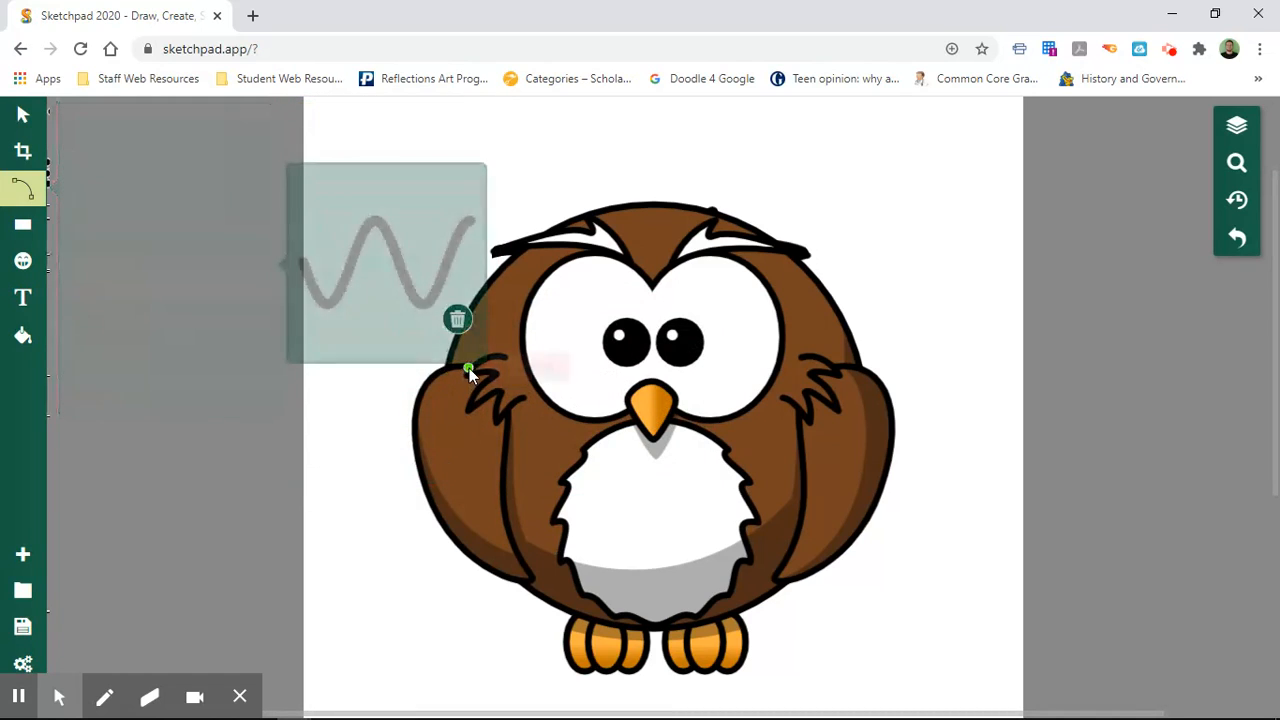
{"action": "left_click", "coordinate": [426, 382]}
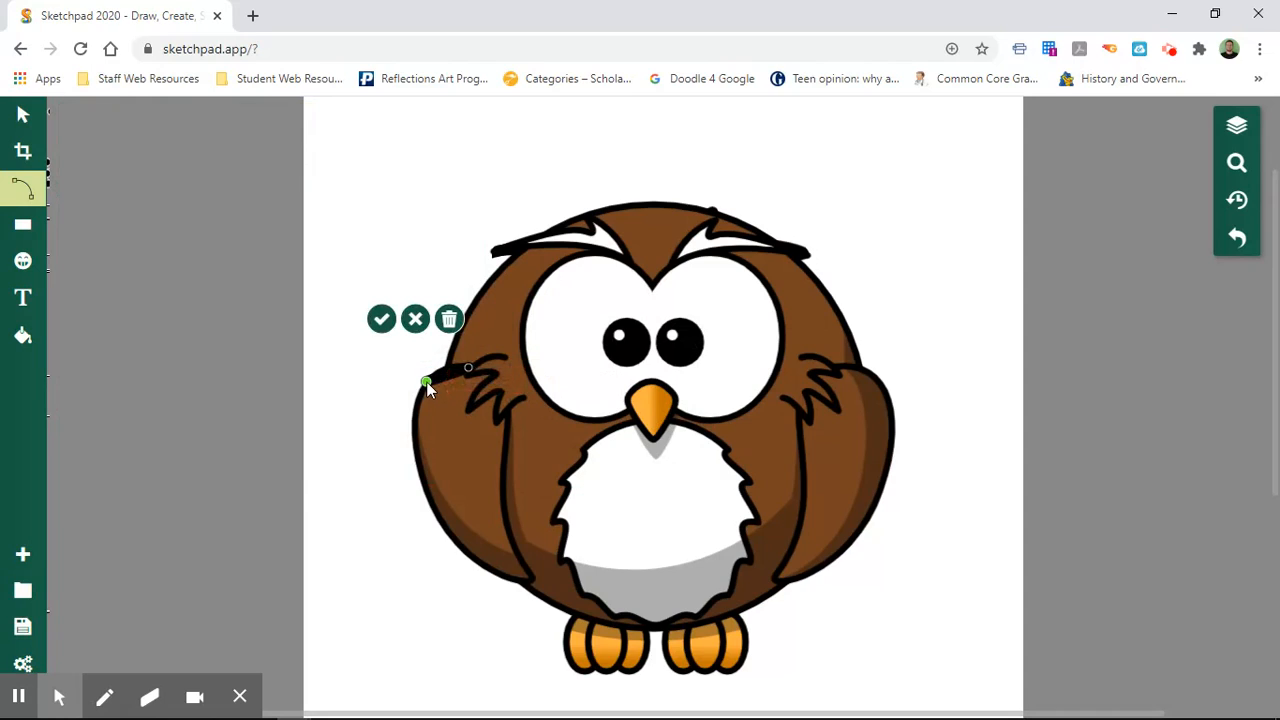
{"action": "left_click_drag", "start_coordinate": [417, 424], "coordinate": [420, 414]}
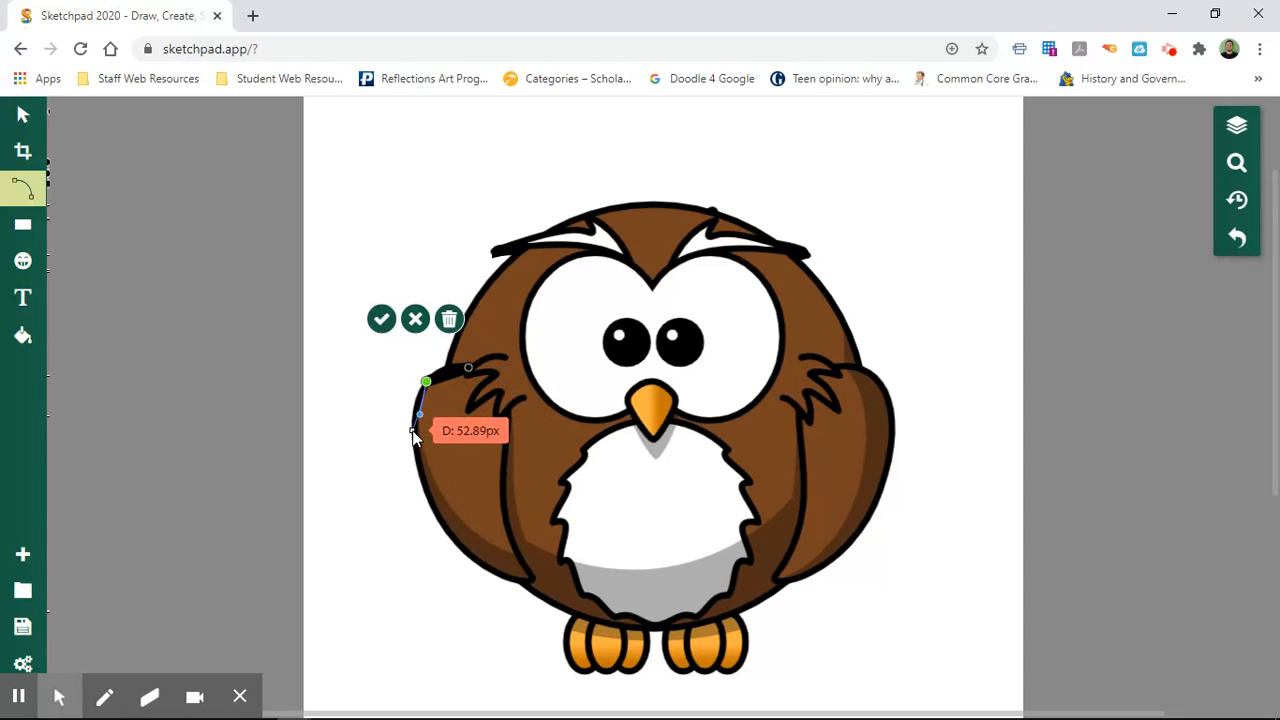
{"action": "left_click", "coordinate": [413, 431]}
{"action": "left_click_drag", "start_coordinate": [414, 432], "coordinate": [410, 478]}
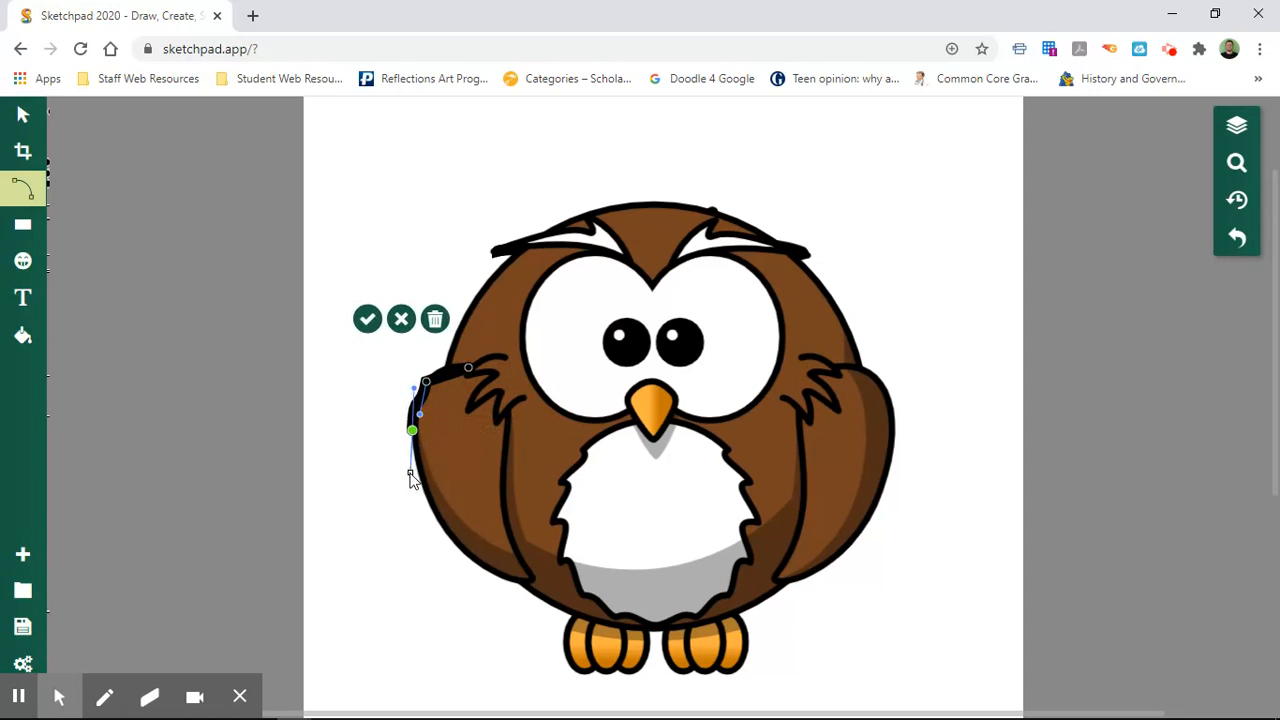
{"action": "left_click", "coordinate": [420, 414]}
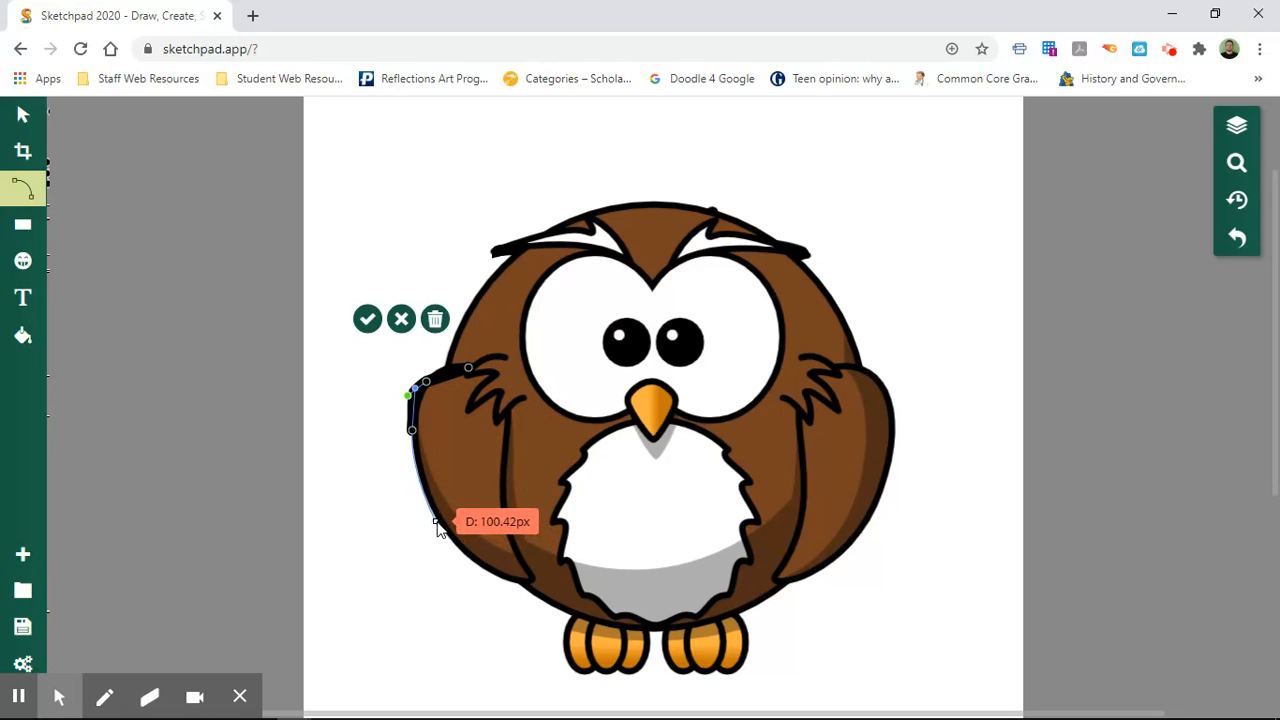
{"action": "left_click", "coordinate": [438, 521]}
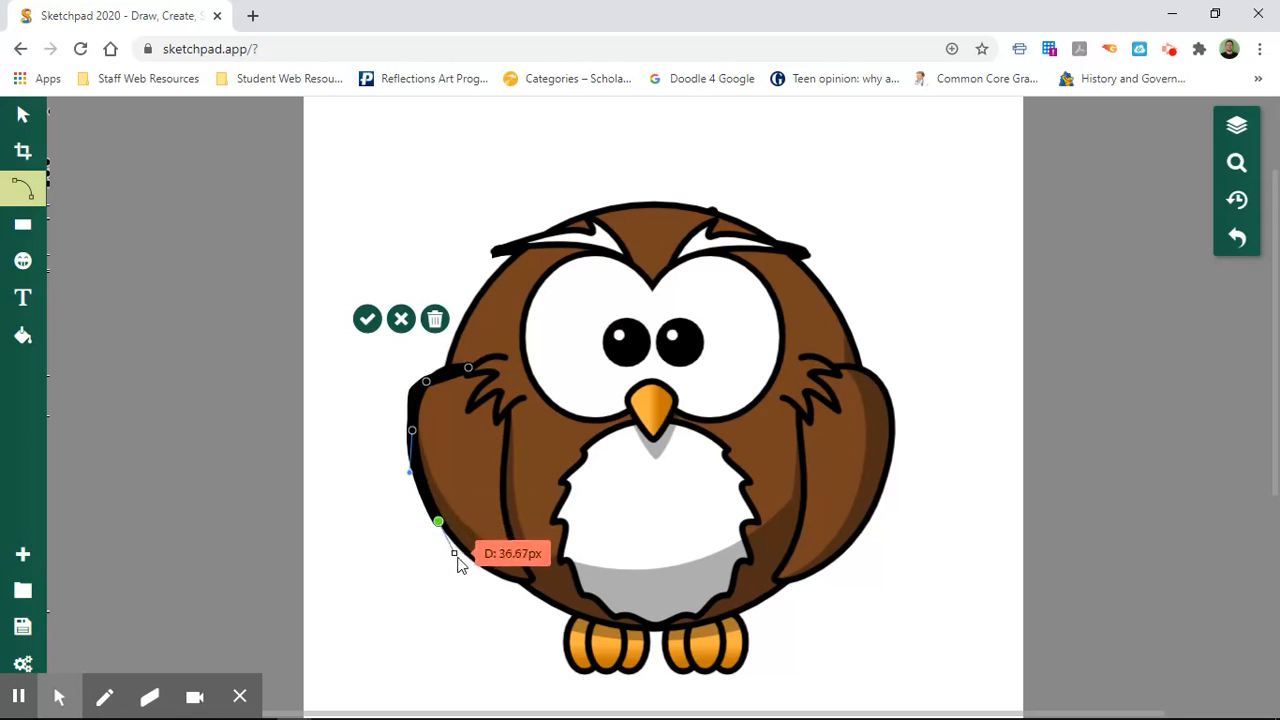
{"action": "left_click", "coordinate": [468, 557]}
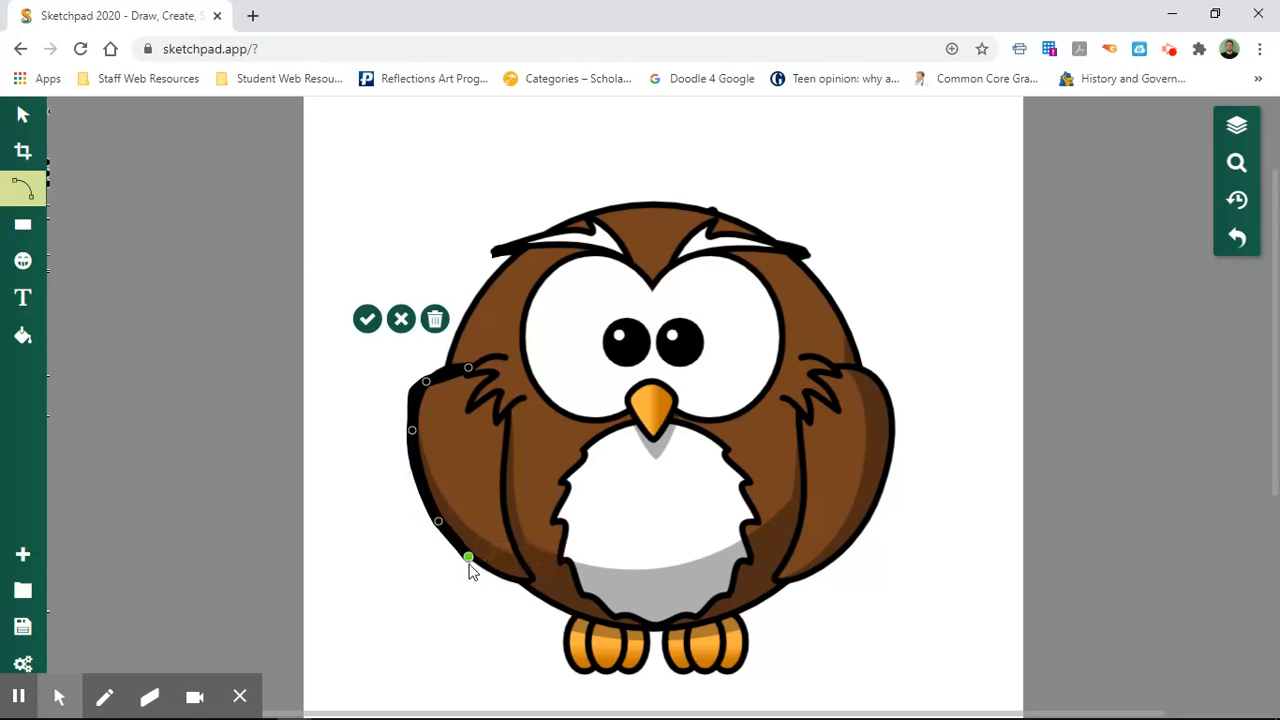
{"action": "left_click", "coordinate": [524, 581]}
{"action": "left_click_drag", "start_coordinate": [534, 567], "coordinate": [544, 586]}
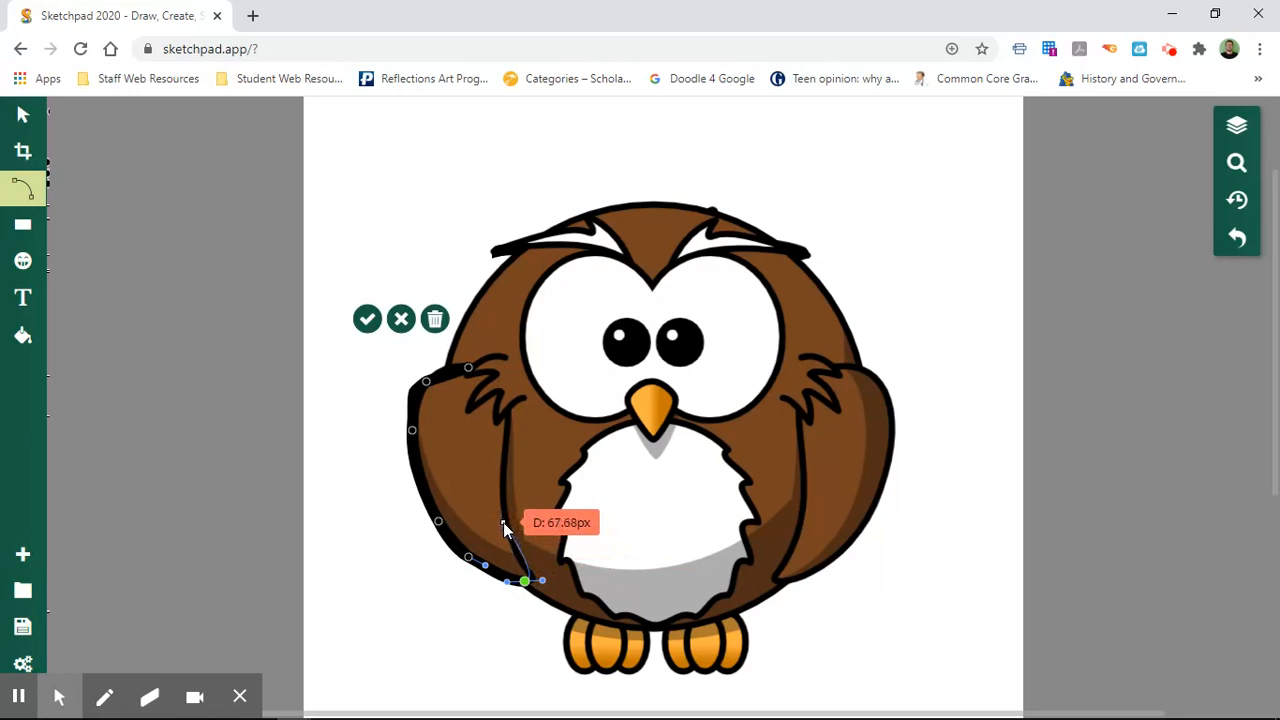
Step: Trace the left wing's inner edge from the lower tip back up to the shoulder and finish the closed path
{"action": "left_click", "coordinate": [524, 567]}
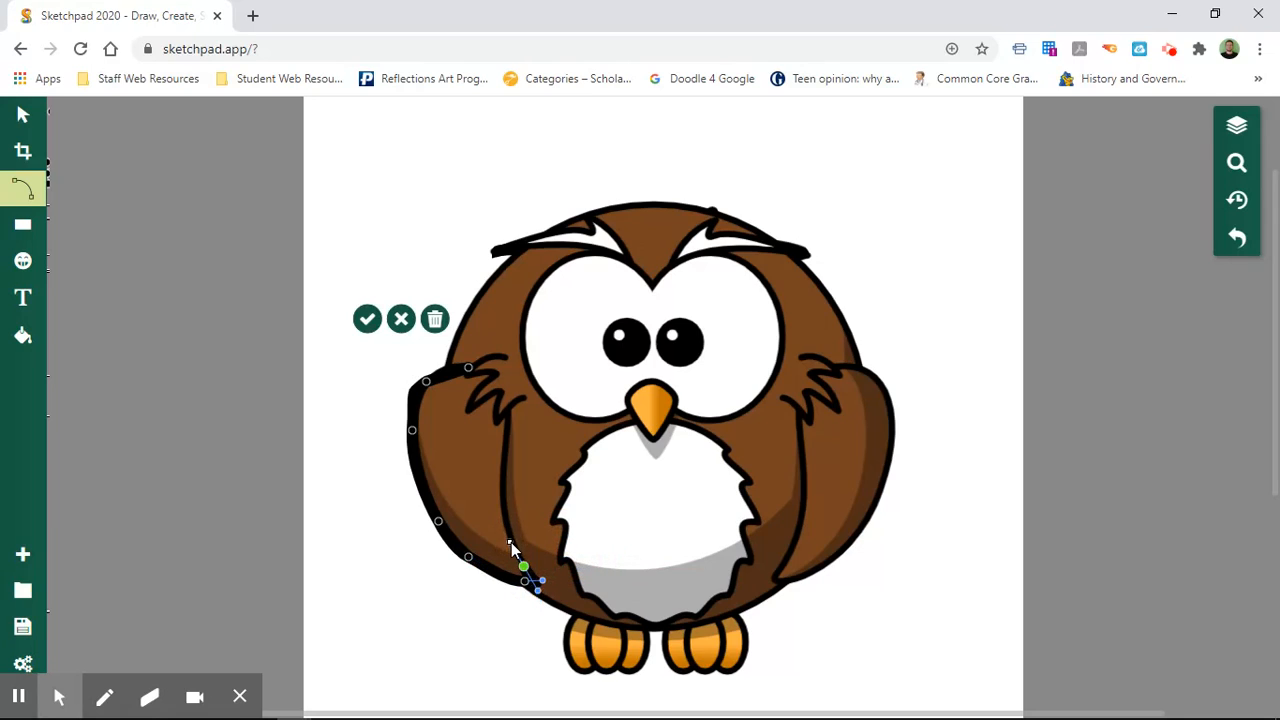
{"action": "left_click", "coordinate": [506, 515]}
{"action": "left_click_drag", "start_coordinate": [498, 513], "coordinate": [503, 539]}
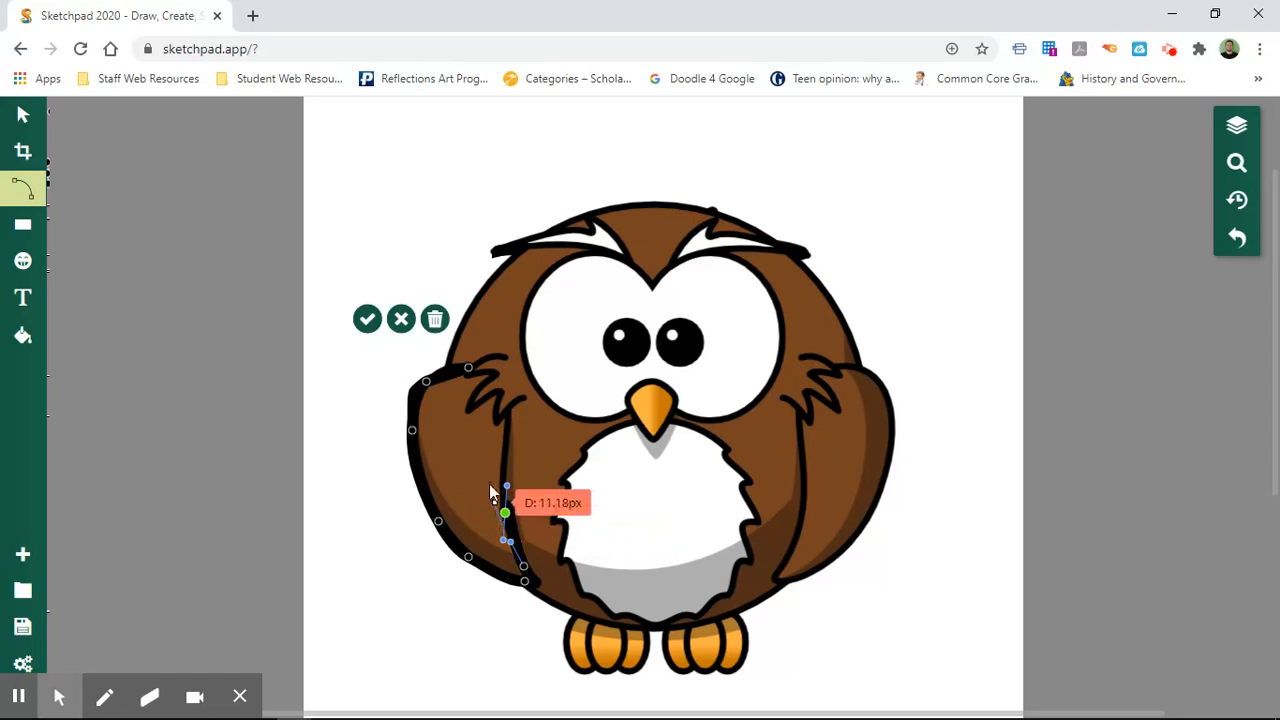
{"action": "left_click", "coordinate": [505, 455]}
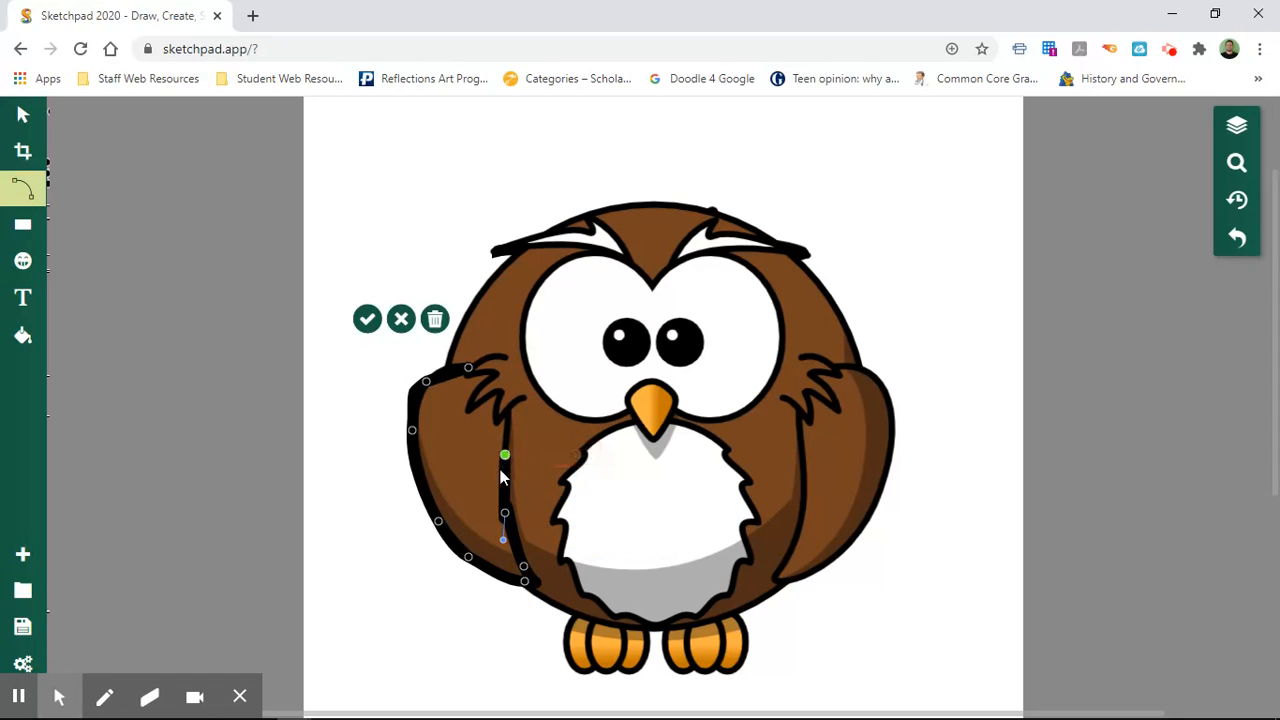
{"action": "left_click_drag", "start_coordinate": [503, 427], "coordinate": [503, 431]}
{"action": "mouse_move", "coordinate": [503, 541]}
{"action": "left_mouse_down"}
{"action": "mouse_move", "coordinate": [511, 548]}
{"action": "mouse_move", "coordinate": [507, 528]}
{"action": "left_mouse_up"}
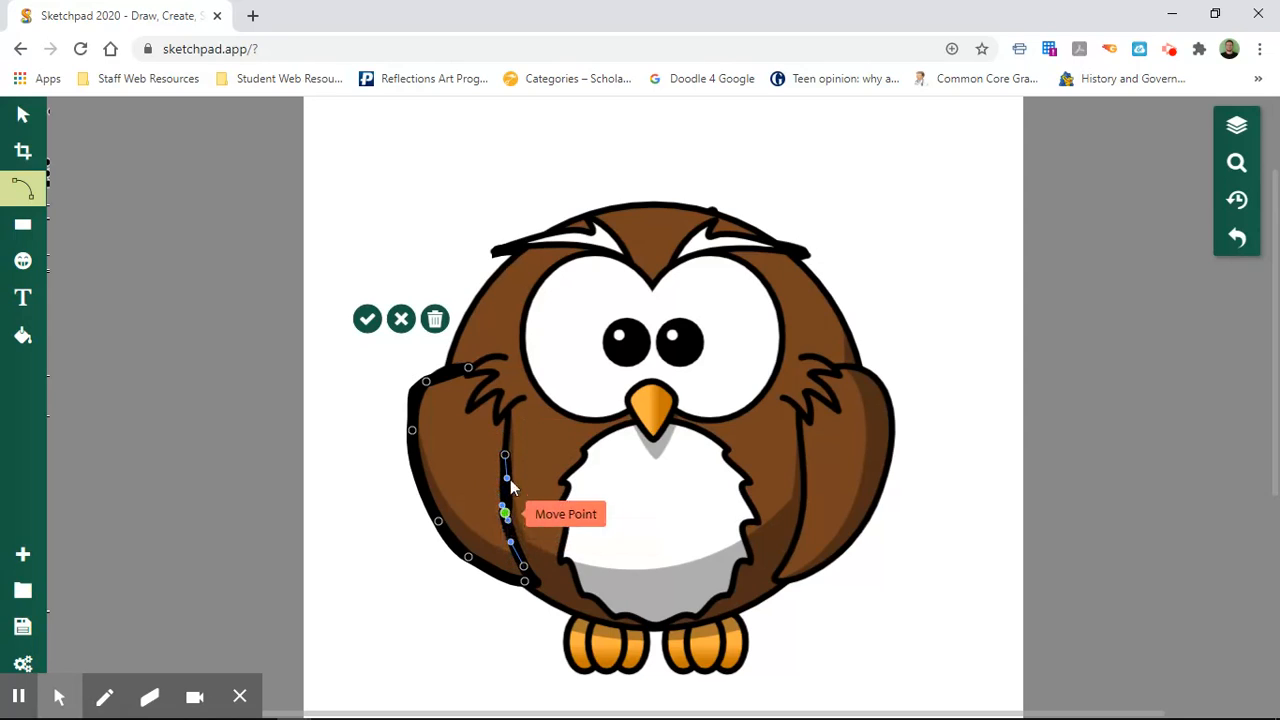
{"action": "left_click", "coordinate": [510, 412]}
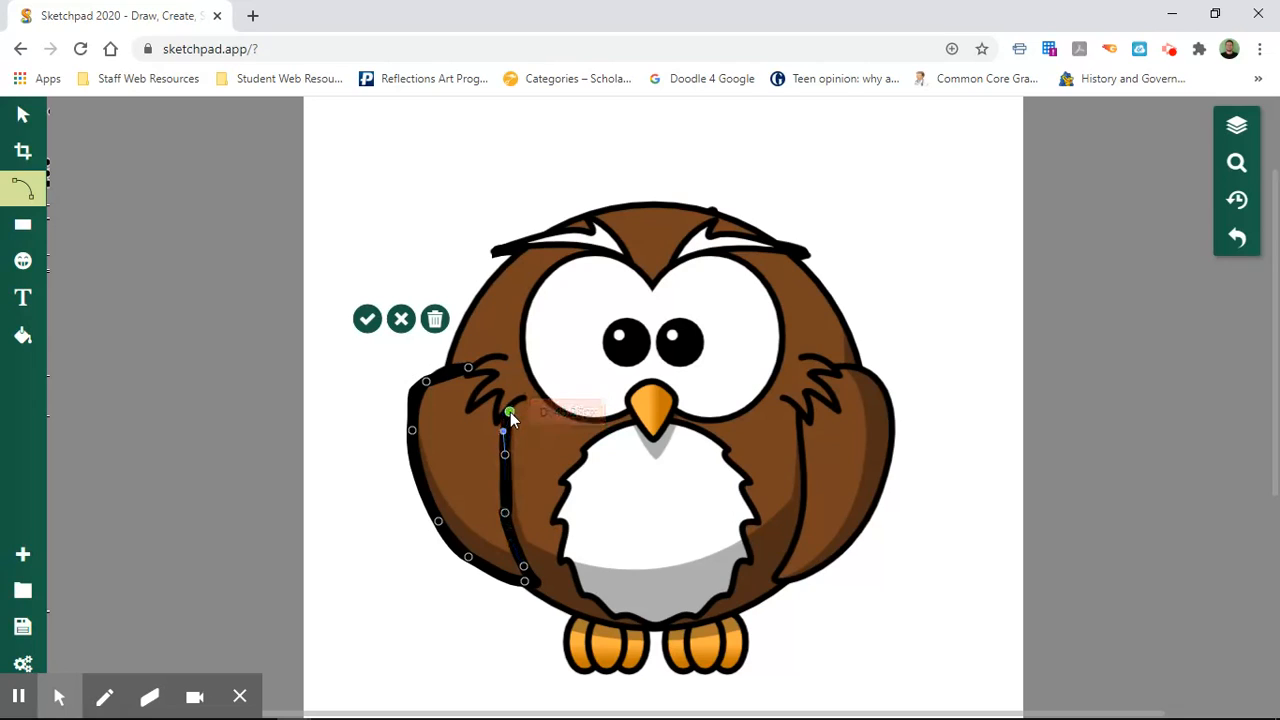
{"action": "left_click", "coordinate": [473, 369]}
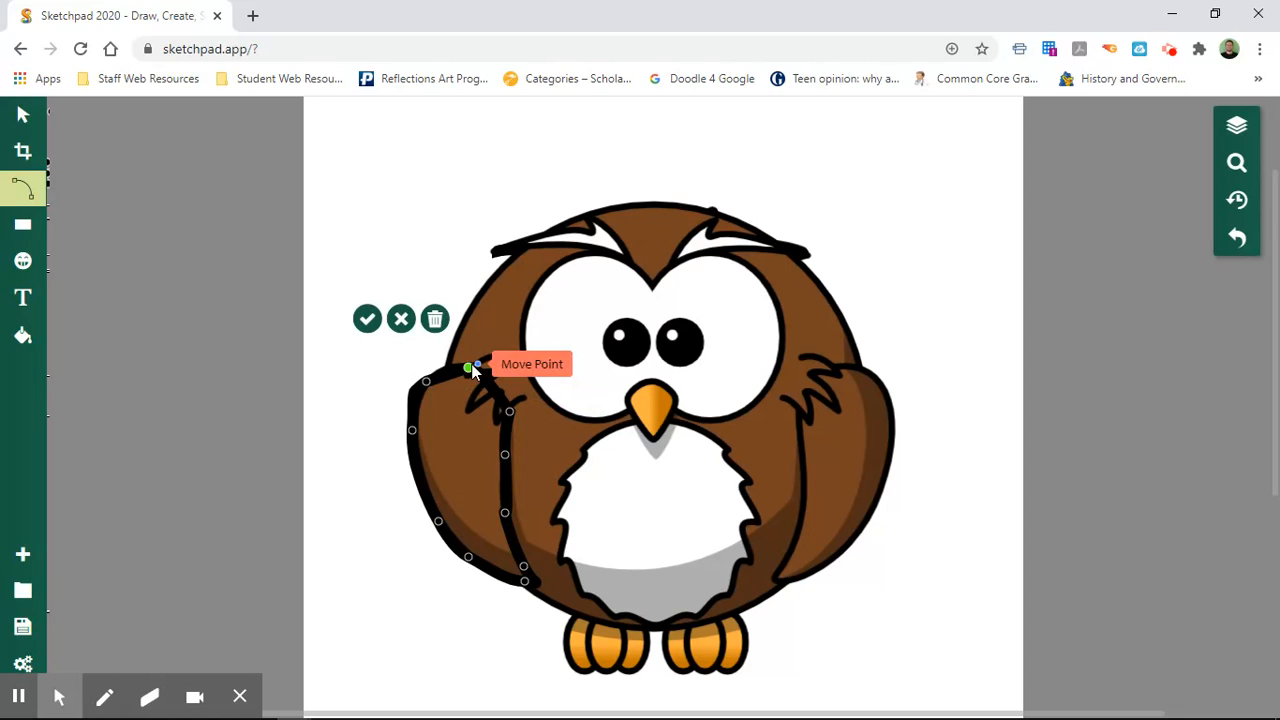
{"action": "left_click", "coordinate": [367, 318]}
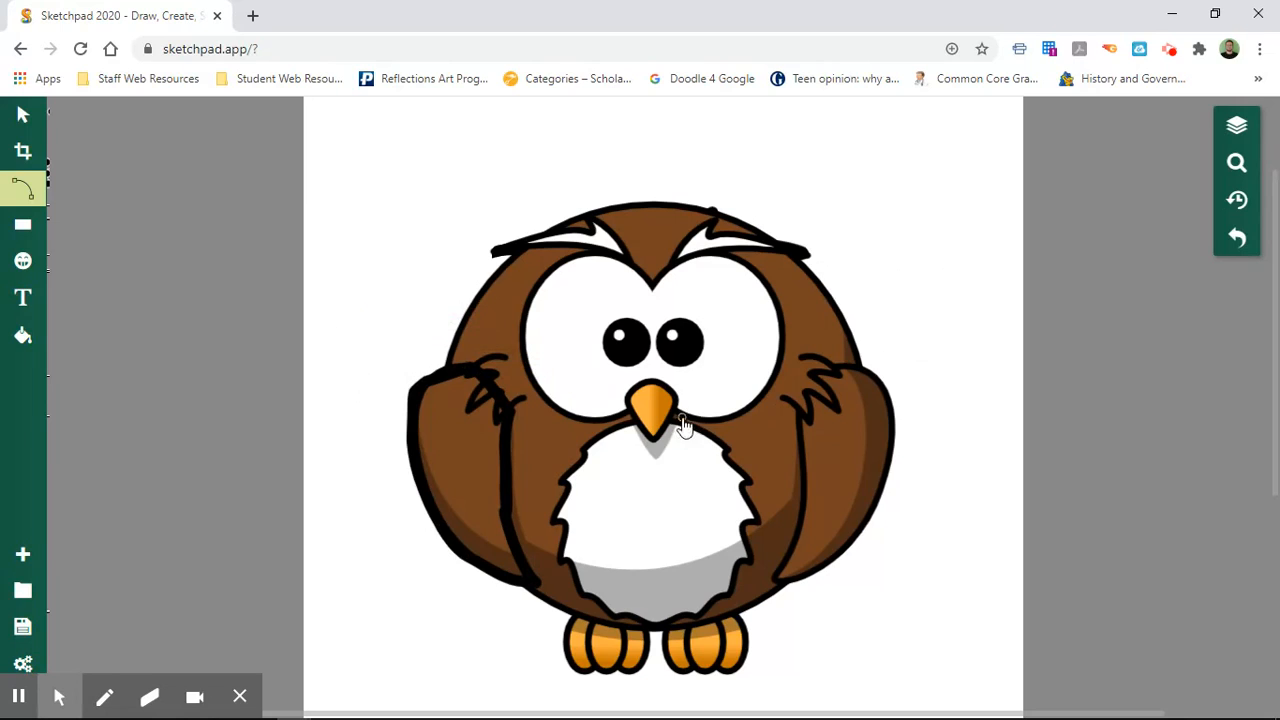
Step: Select the left wing path and slightly reduce its outline's line width
{"action": "left_click", "coordinate": [23, 115]}
{"action": "left_click", "coordinate": [475, 470]}
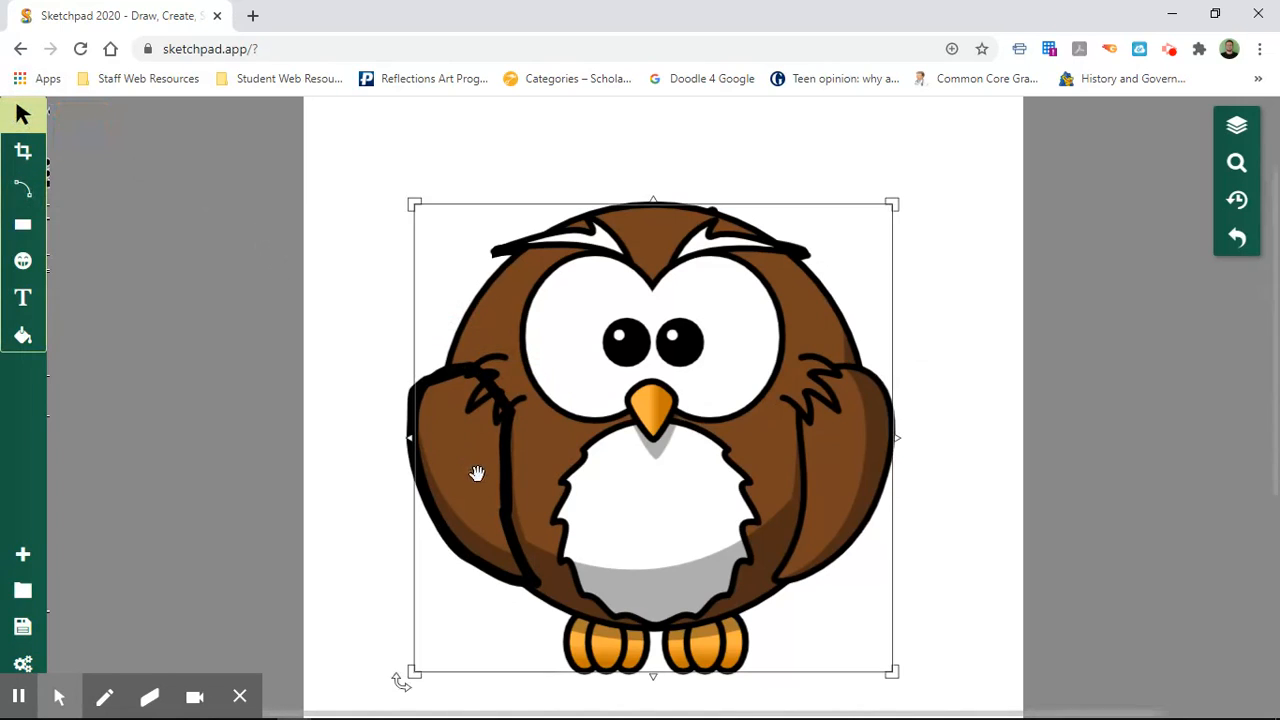
{"action": "left_click", "coordinate": [506, 484]}
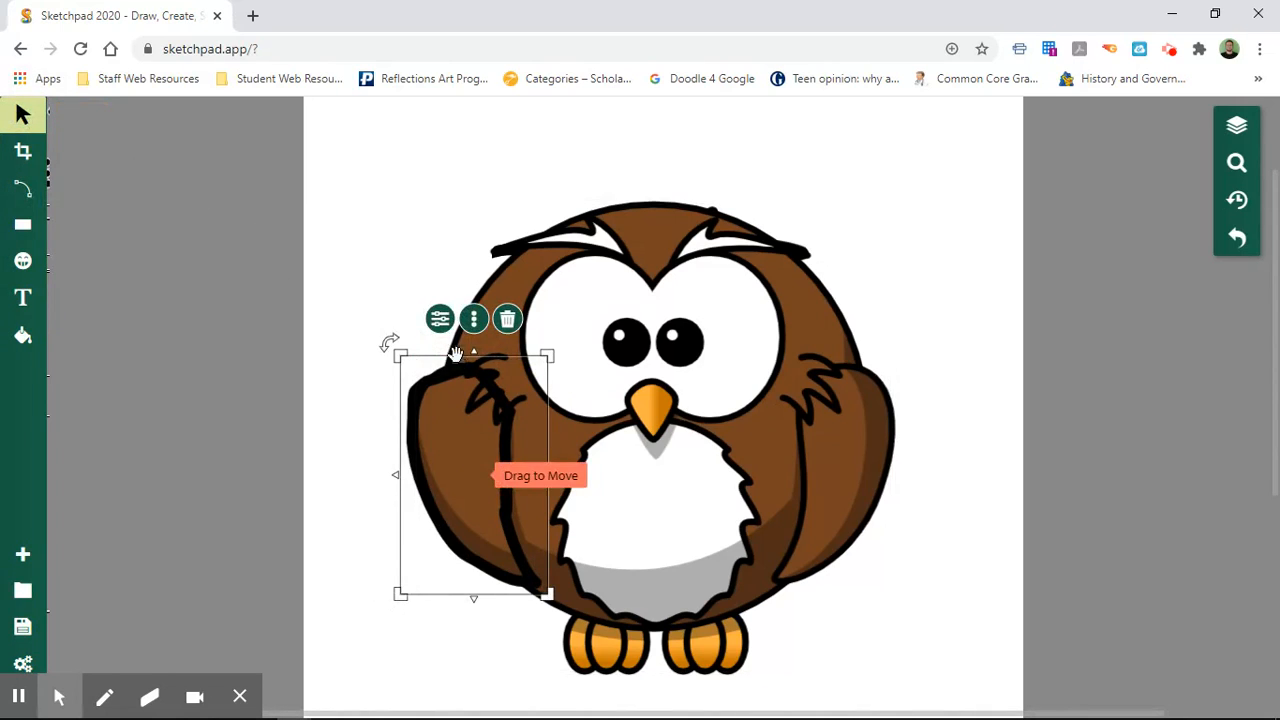
{"action": "left_click", "coordinate": [440, 318]}
{"action": "left_click_drag", "start_coordinate": [629, 596], "coordinate": [622, 598]}
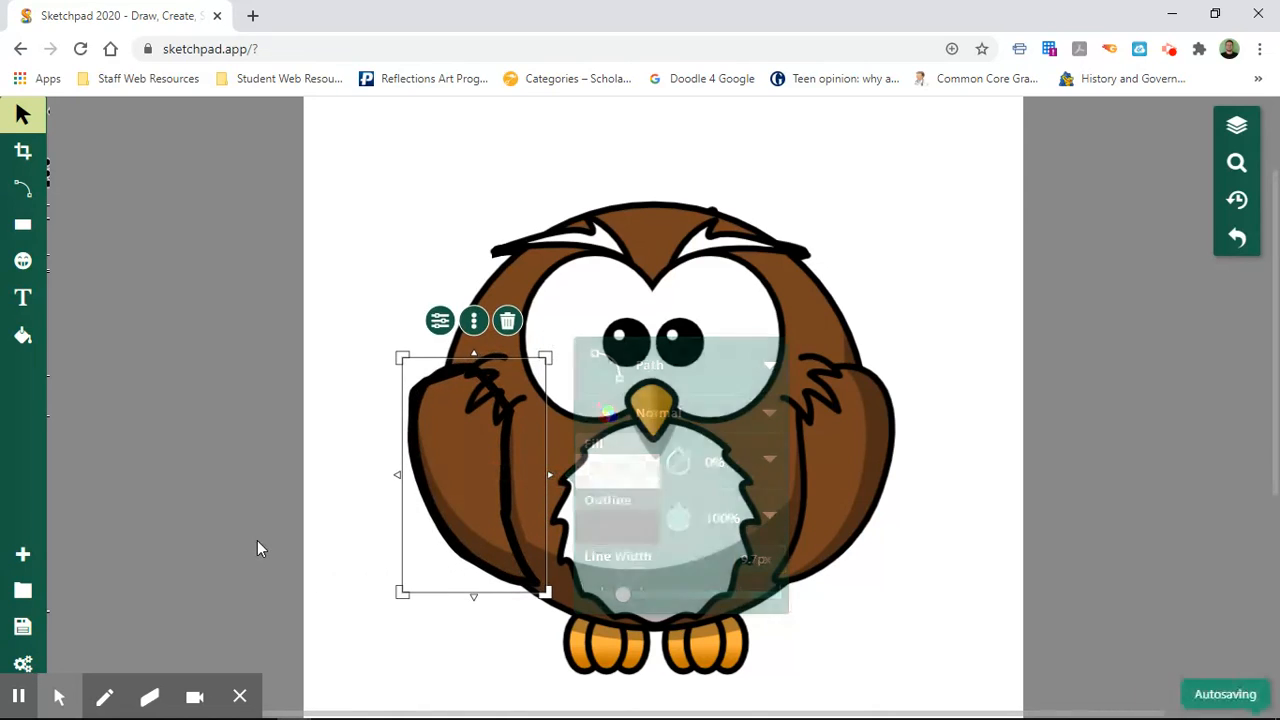
{"action": "left_click", "coordinate": [257, 541]}
Step: Set the Vector Fill color to brown #784421, sampled from the owl's body with the eyedropper
{"action": "left_click", "coordinate": [514, 443]}
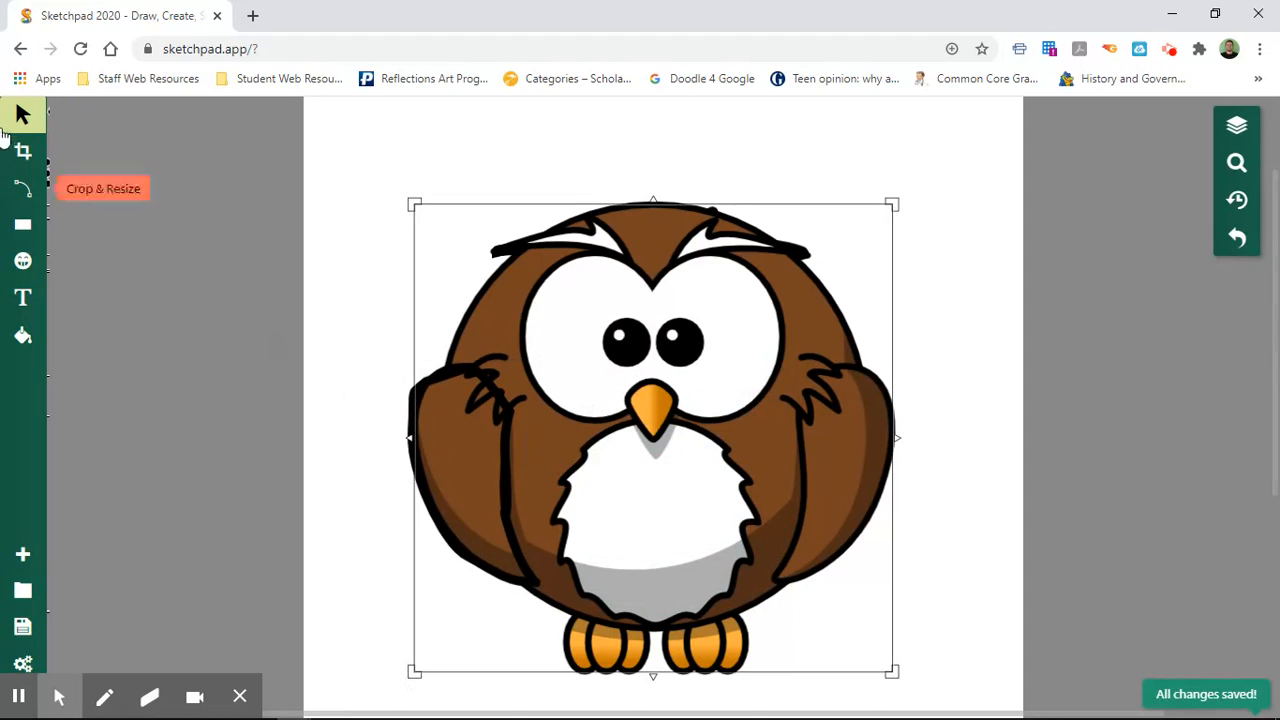
{"action": "left_click", "coordinate": [509, 453]}
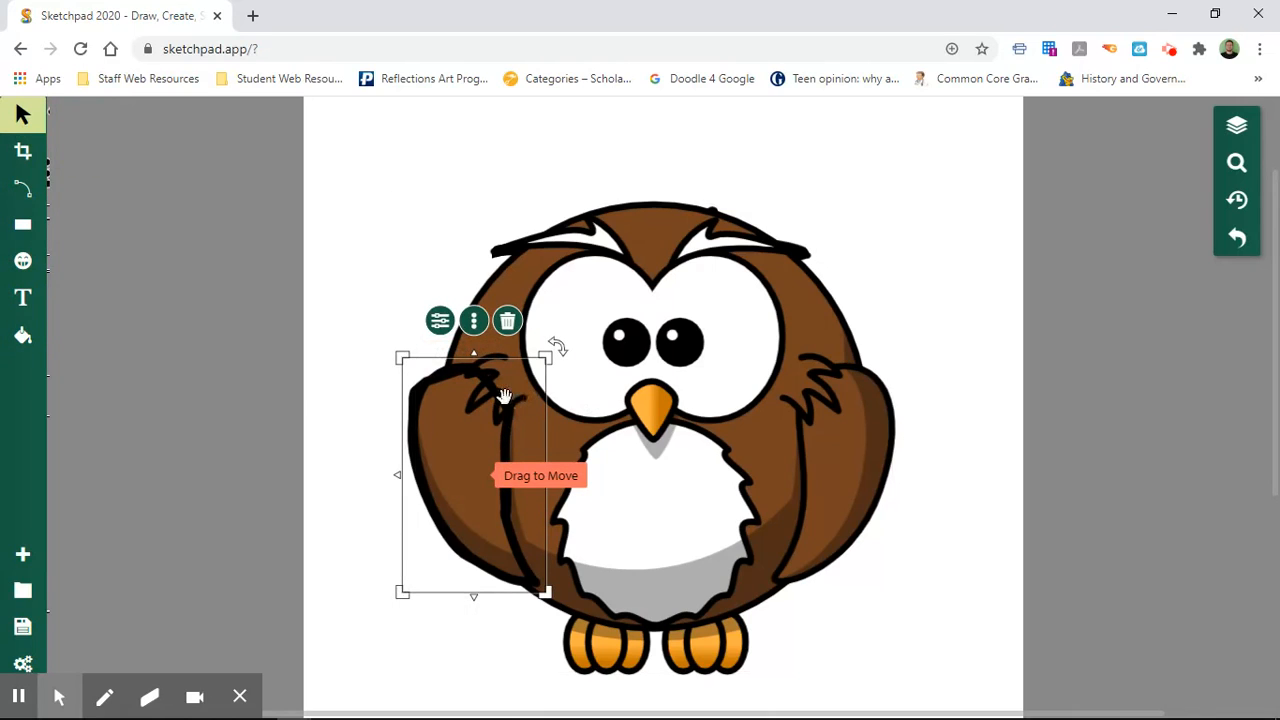
{"action": "left_click", "coordinate": [22, 338]}
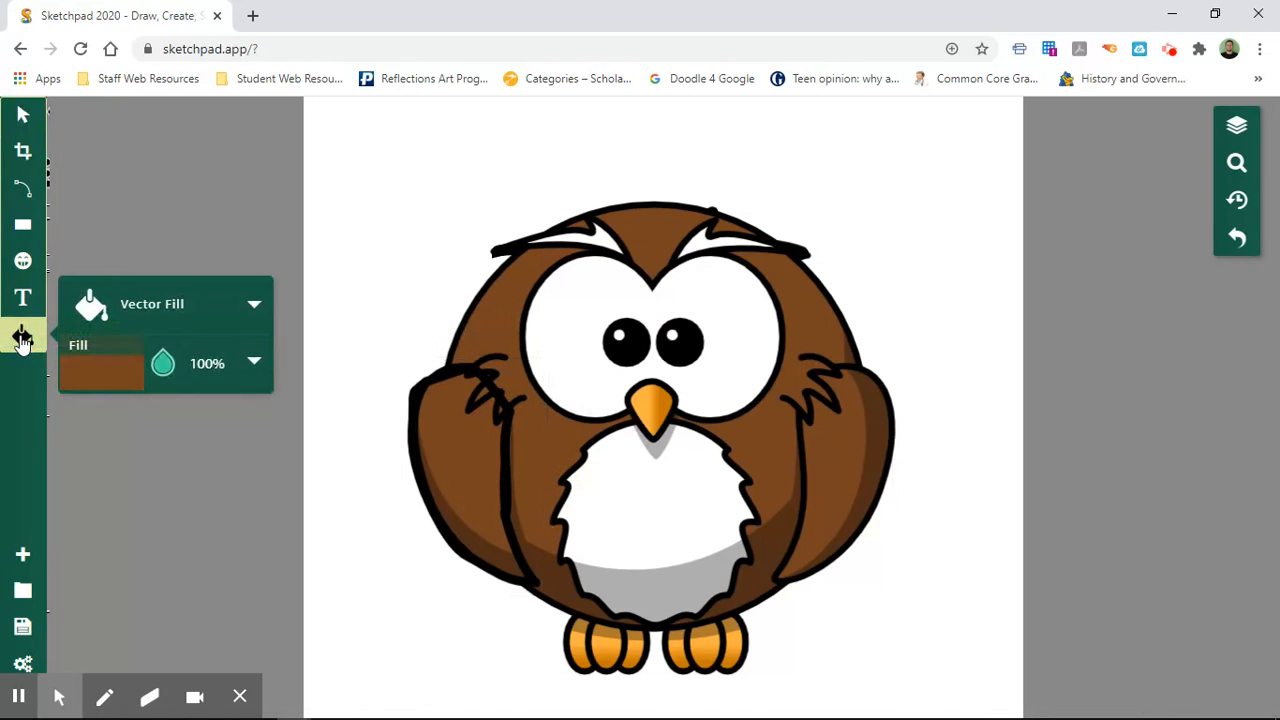
{"action": "left_click", "coordinate": [93, 377]}
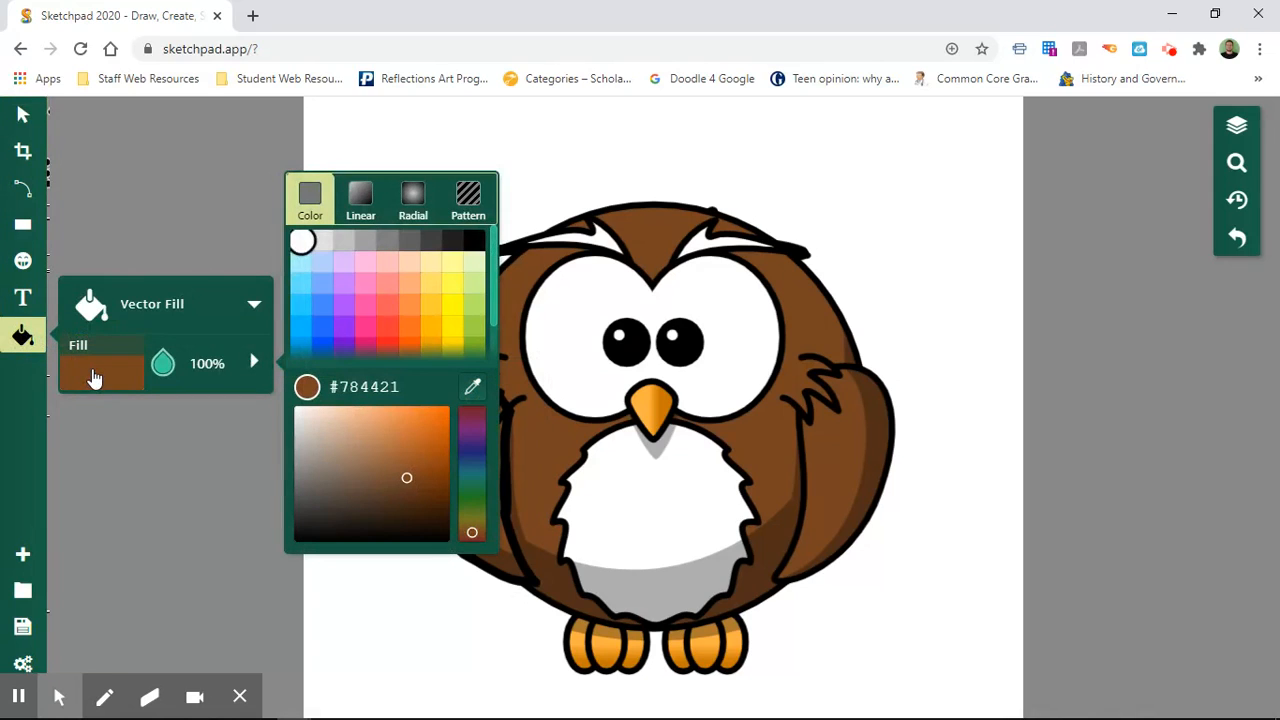
{"action": "left_click", "coordinate": [474, 387]}
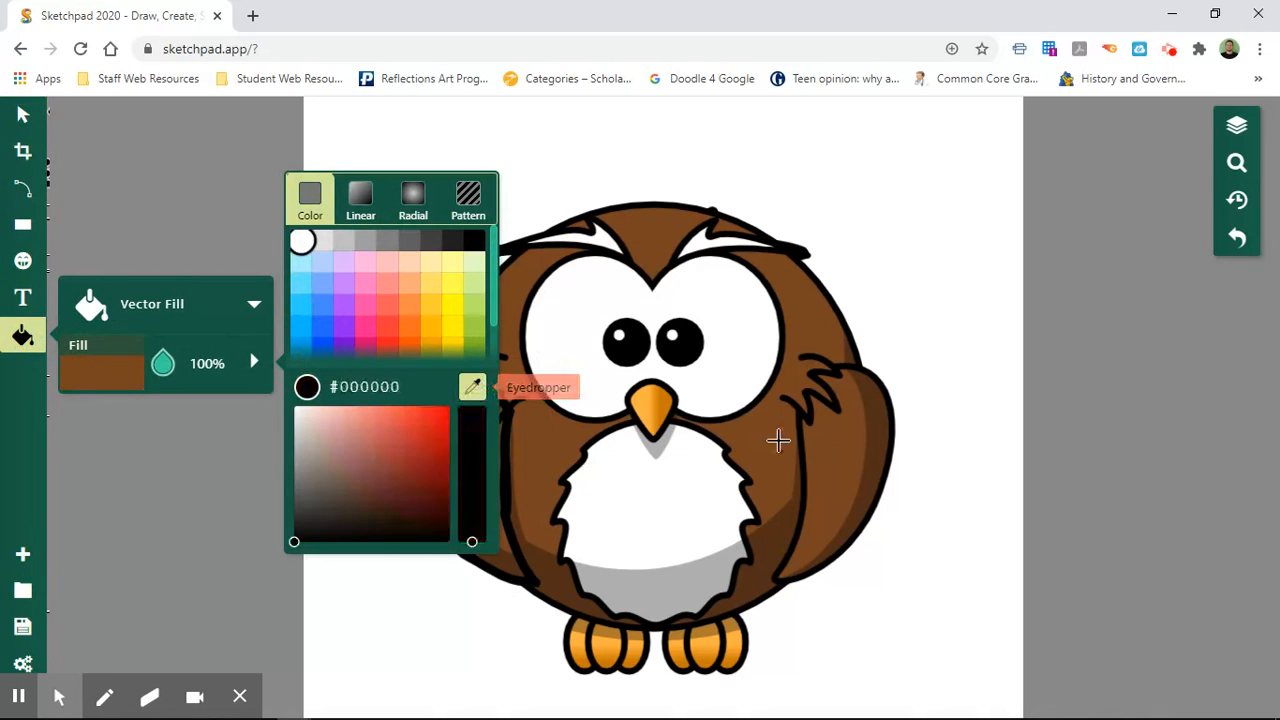
{"action": "left_click", "coordinate": [769, 446]}
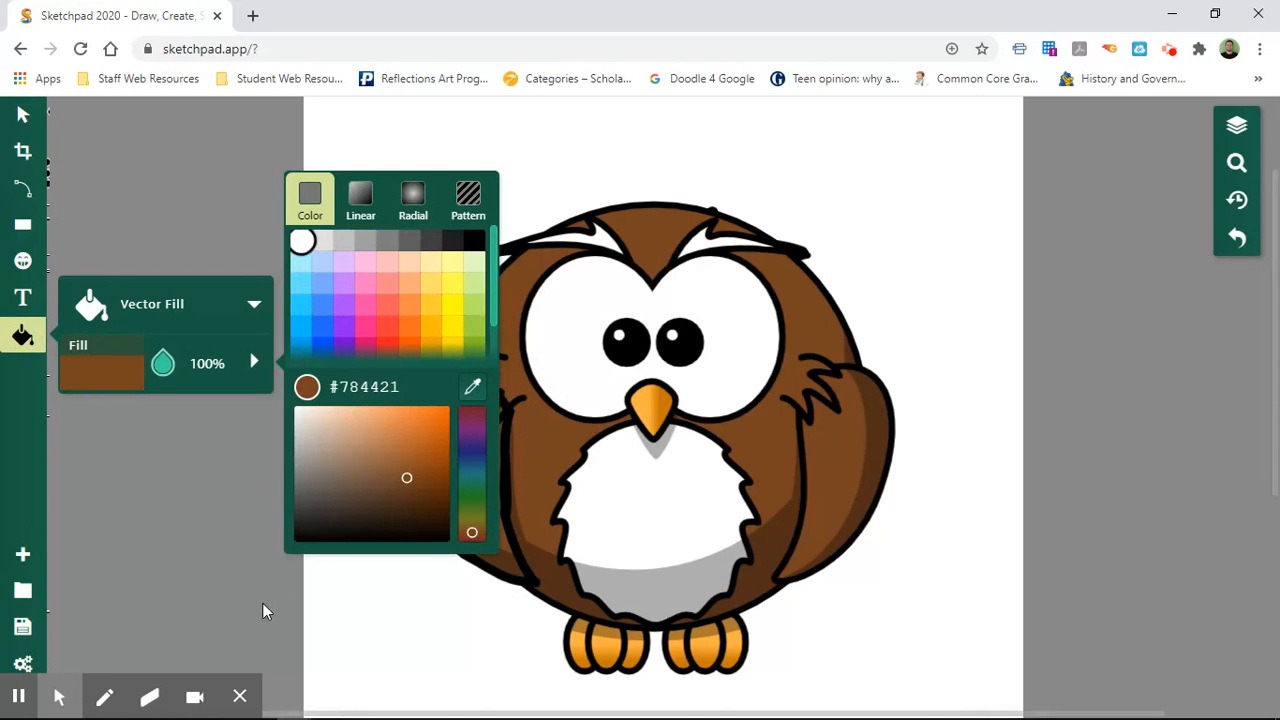
{"action": "left_click", "coordinate": [386, 522]}
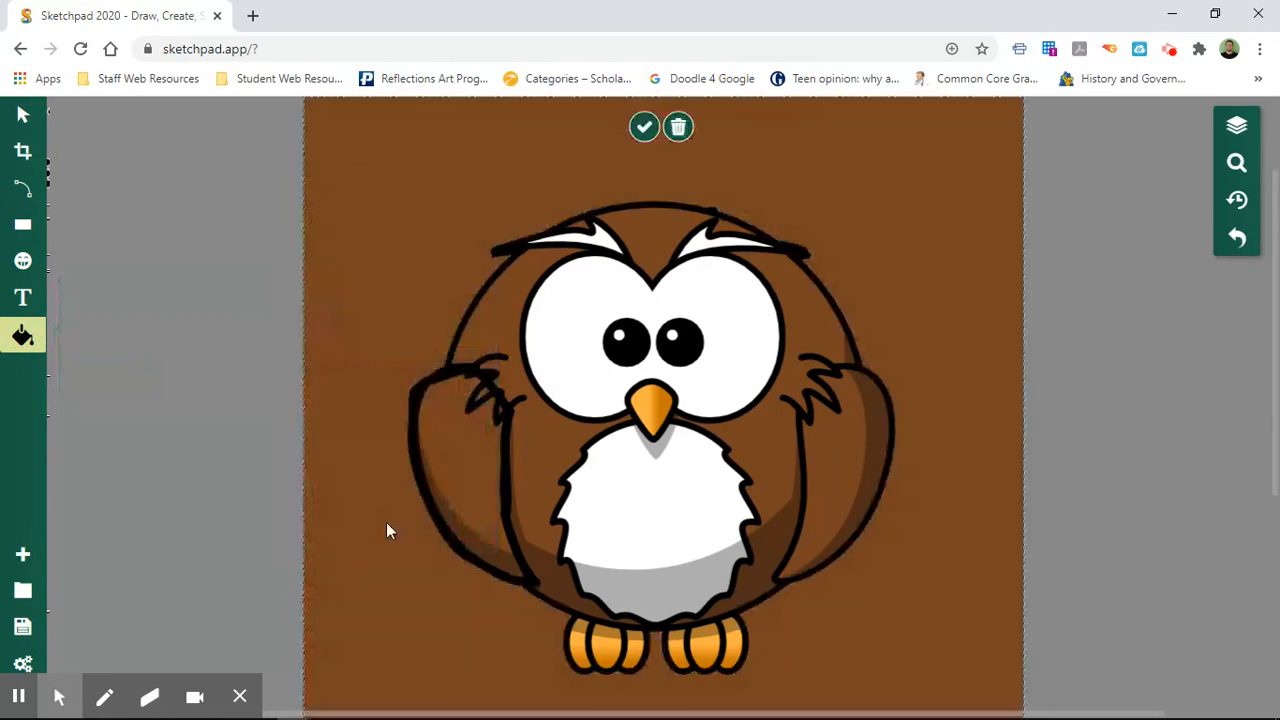
{"action": "left_click", "coordinate": [676, 128]}
{"action": "left_click", "coordinate": [447, 467]}
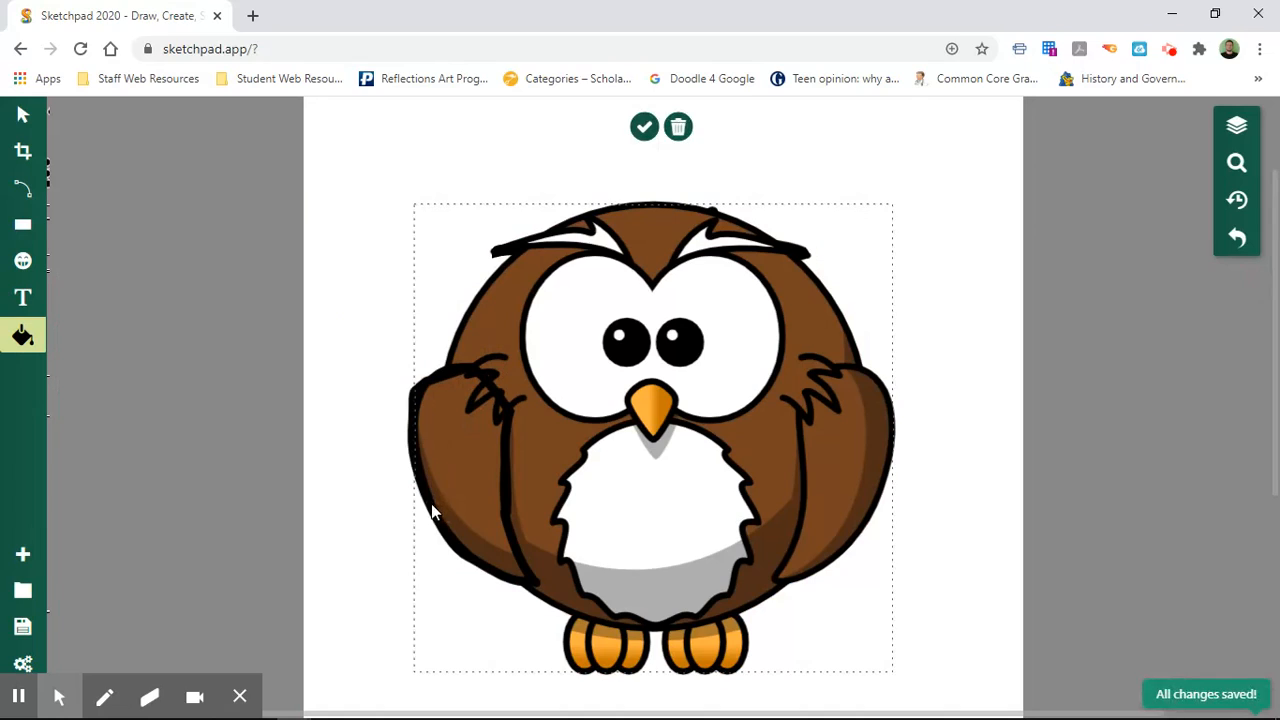
{"action": "left_click", "coordinate": [431, 503]}
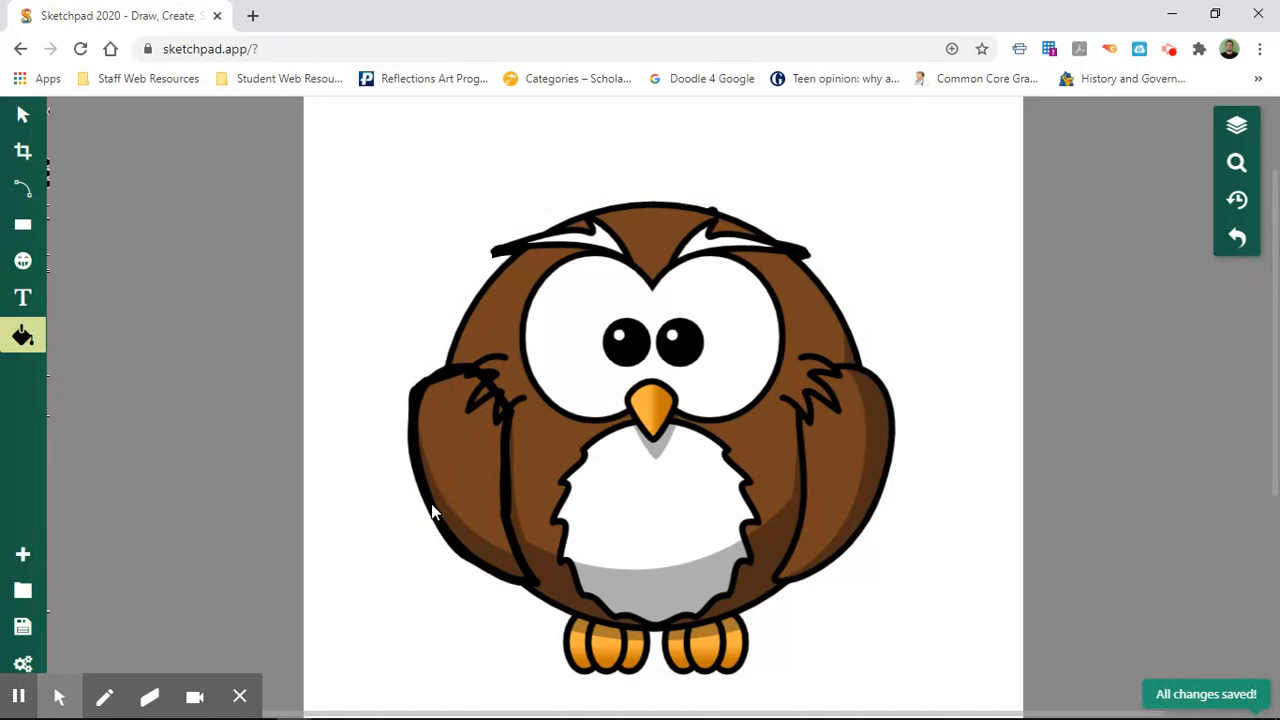
Step: Fill the left wing path with brown #784421 and set its outline's line width to 12px
{"action": "left_click", "coordinate": [505, 473]}
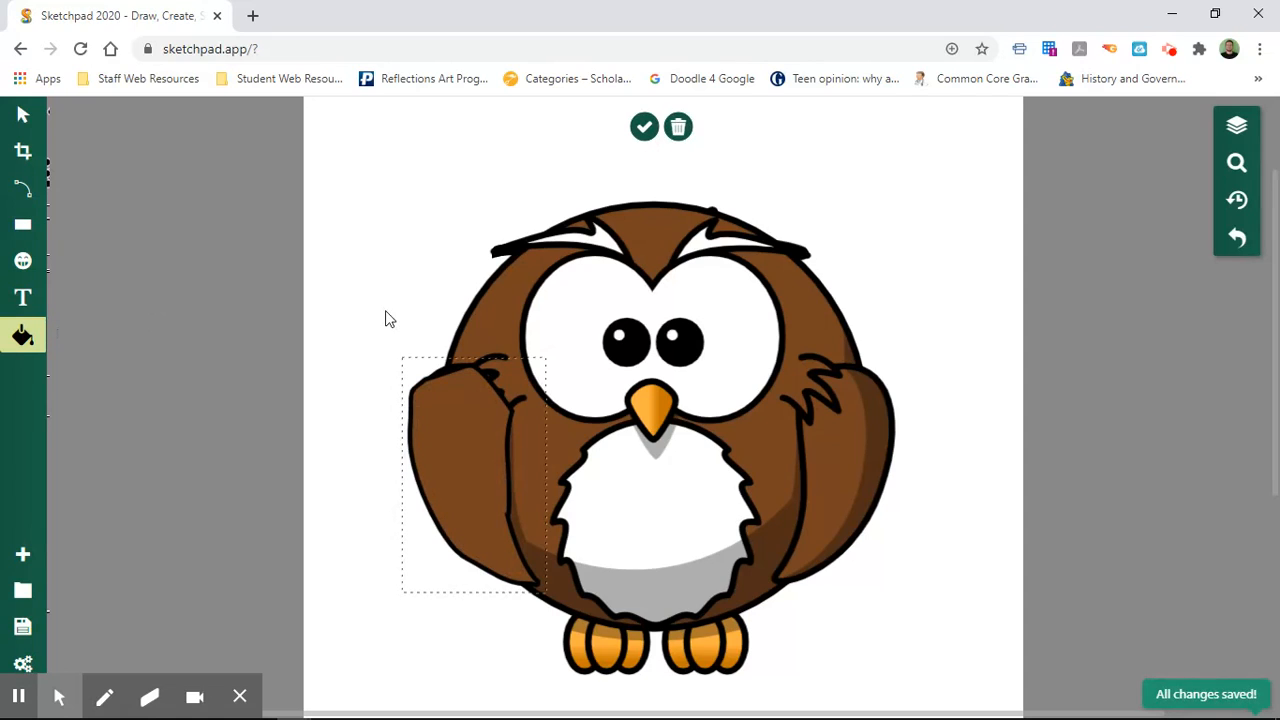
{"action": "left_click", "coordinate": [20, 116]}
{"action": "left_click", "coordinate": [451, 420]}
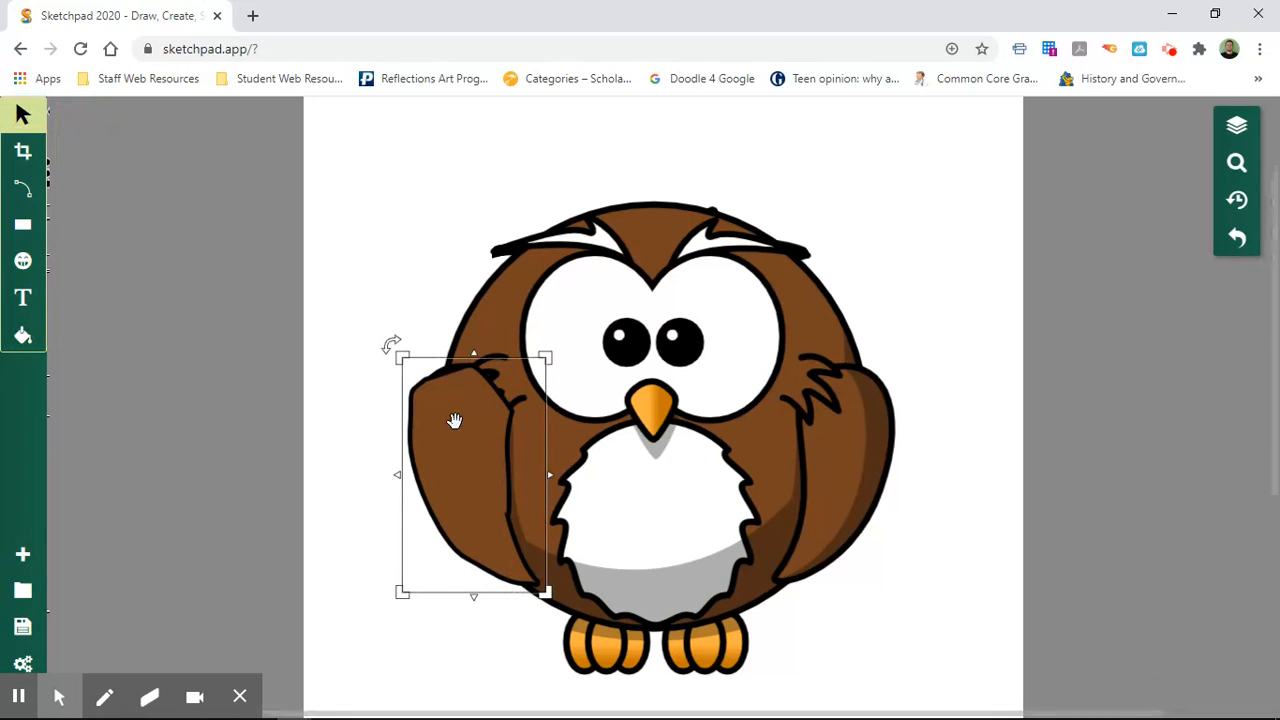
{"action": "left_click", "coordinate": [476, 330]}
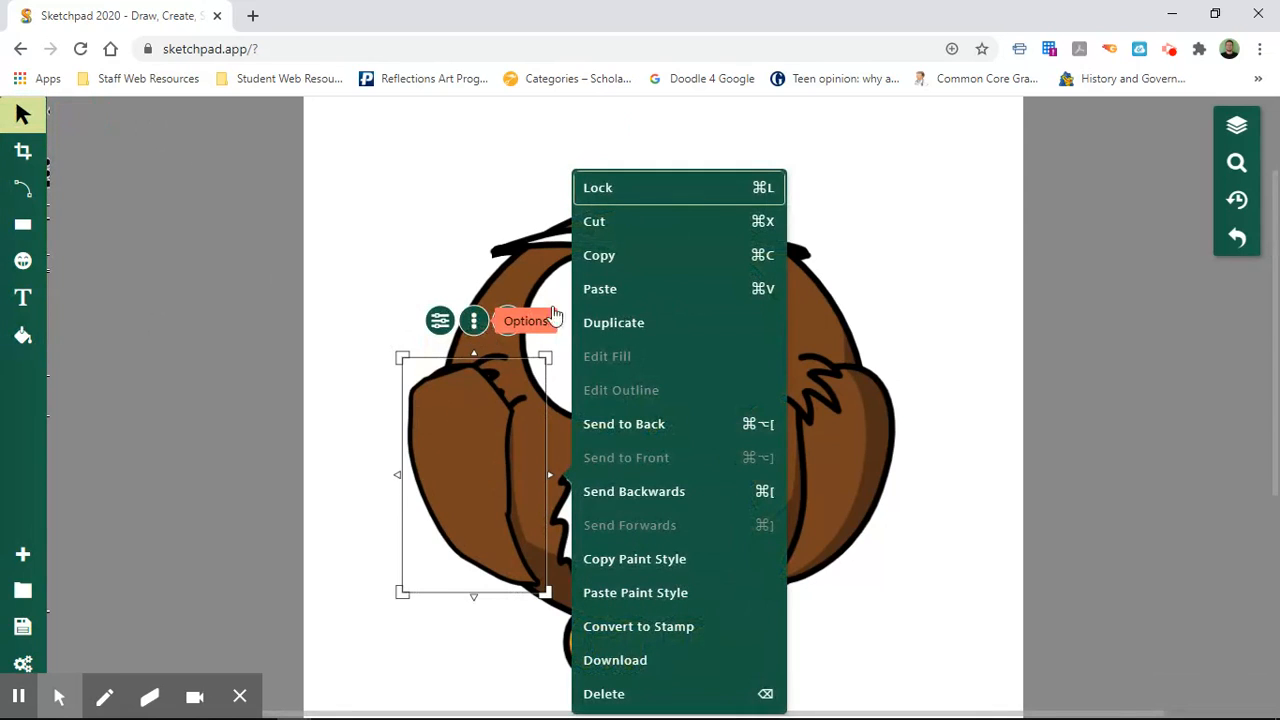
{"action": "left_click", "coordinate": [445, 327]}
{"action": "mouse_move", "coordinate": [622, 595]}
{"action": "left_mouse_down"}
{"action": "mouse_move", "coordinate": [638, 597]}
{"action": "mouse_move", "coordinate": [624, 595]}
{"action": "left_mouse_up"}
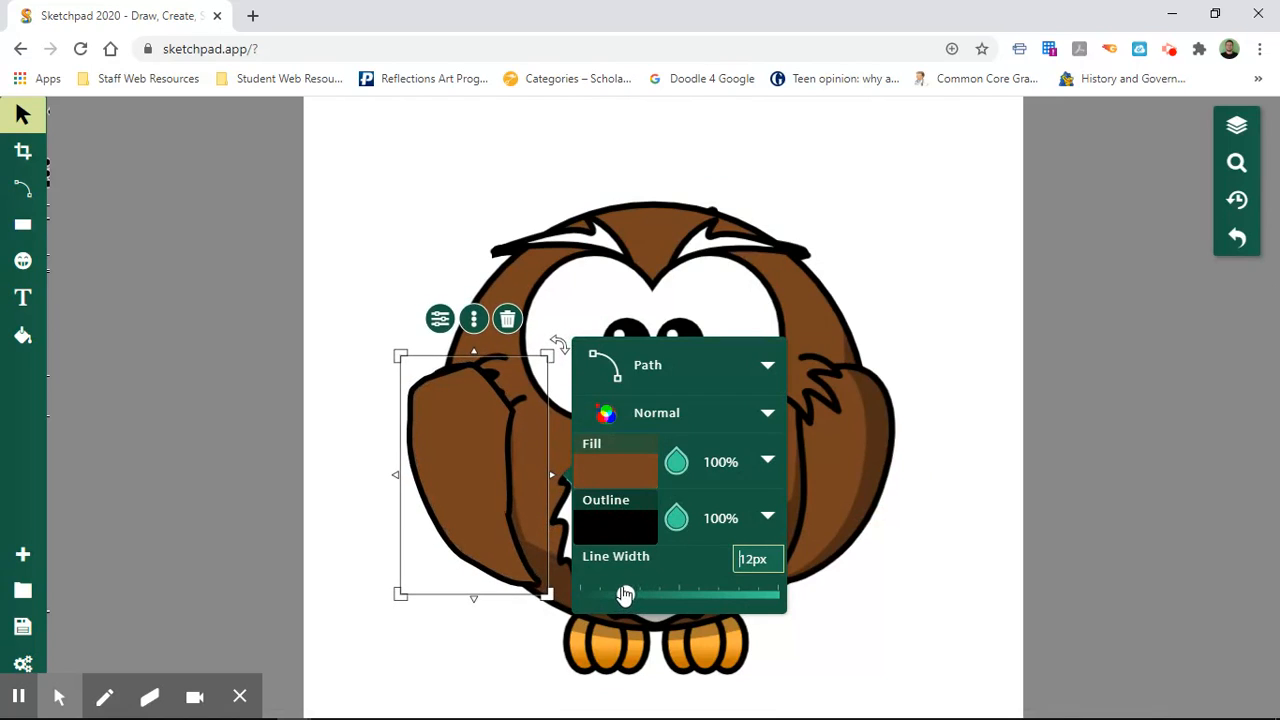
{"action": "left_click", "coordinate": [349, 568]}
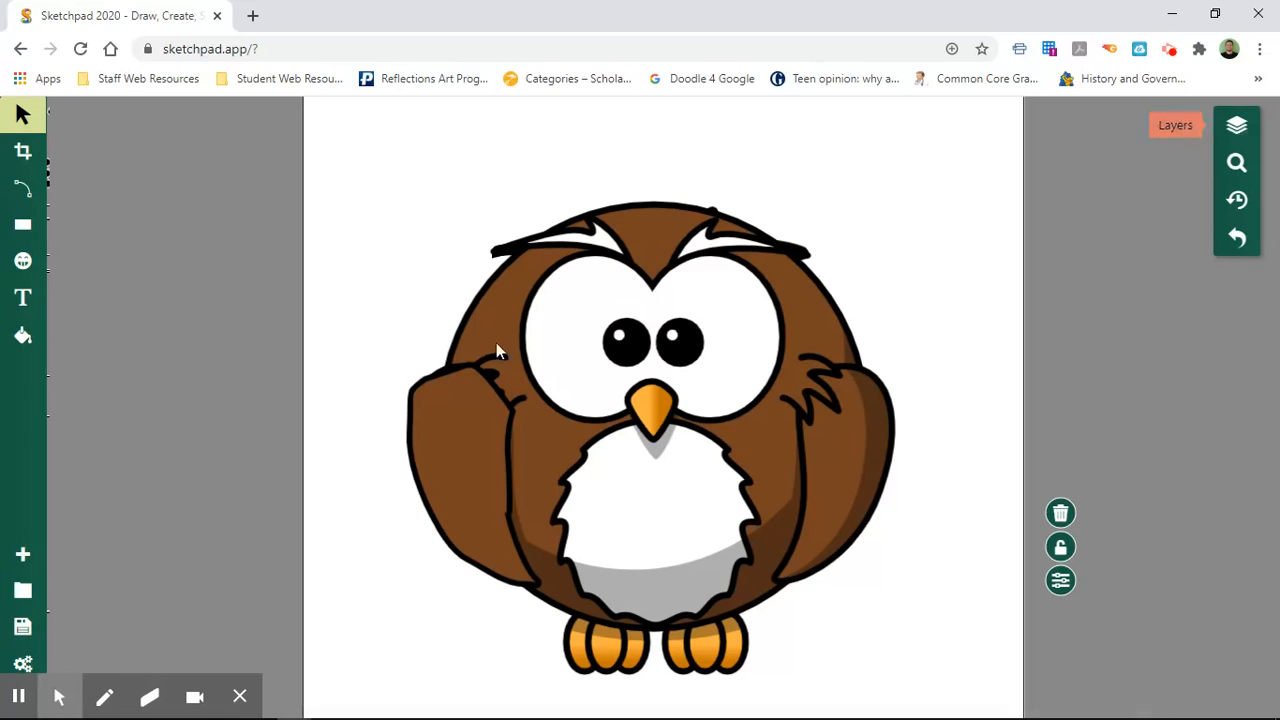
Step: Move the left wing path's layer below the Clipart layer, and hide and reshow the clipart to check the drawing
{"action": "left_click", "coordinate": [455, 406]}
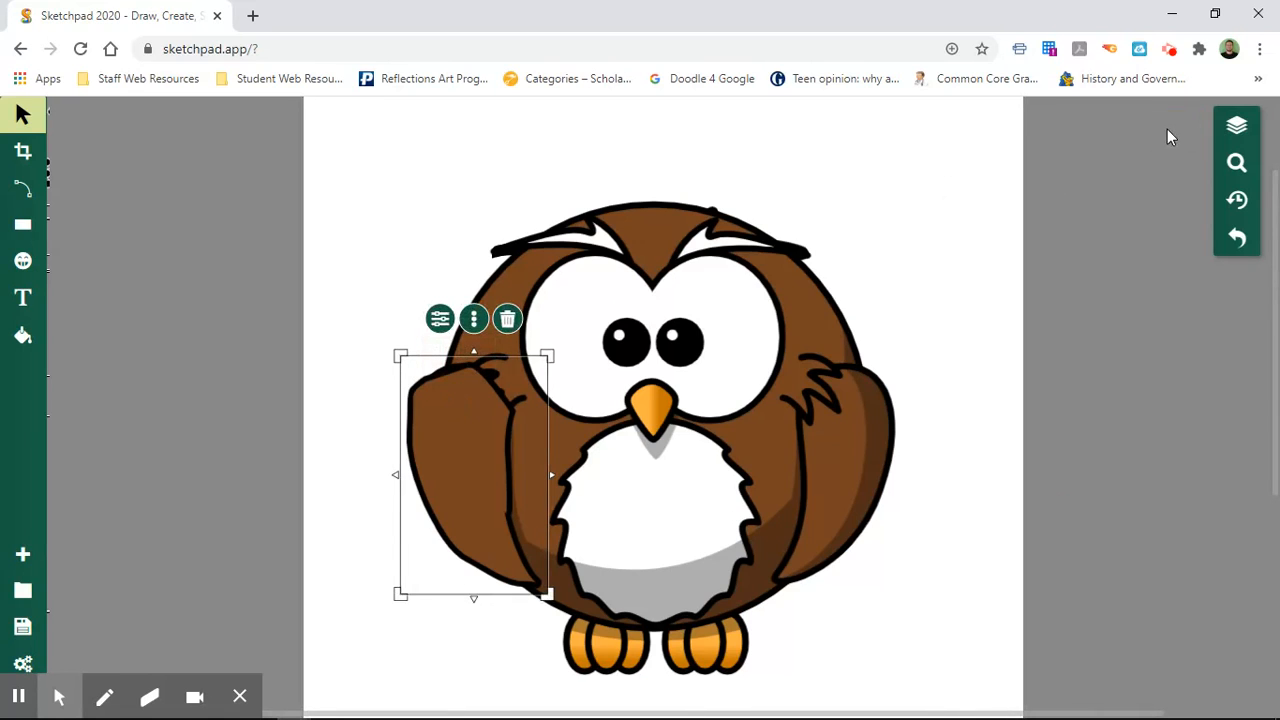
{"action": "left_click", "coordinate": [1236, 125]}
{"action": "left_click_drag", "start_coordinate": [1080, 187], "coordinate": [1026, 178]}
{"action": "left_click", "coordinate": [971, 153]}
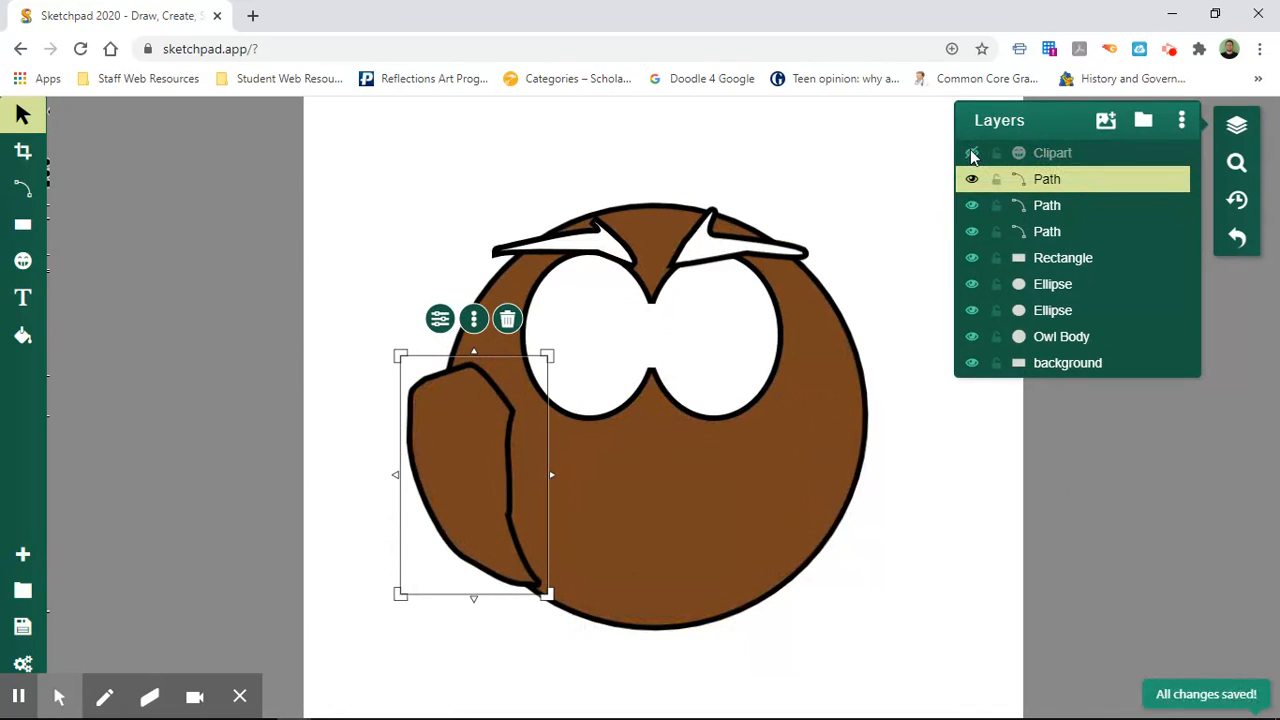
{"action": "left_click", "coordinate": [971, 153]}
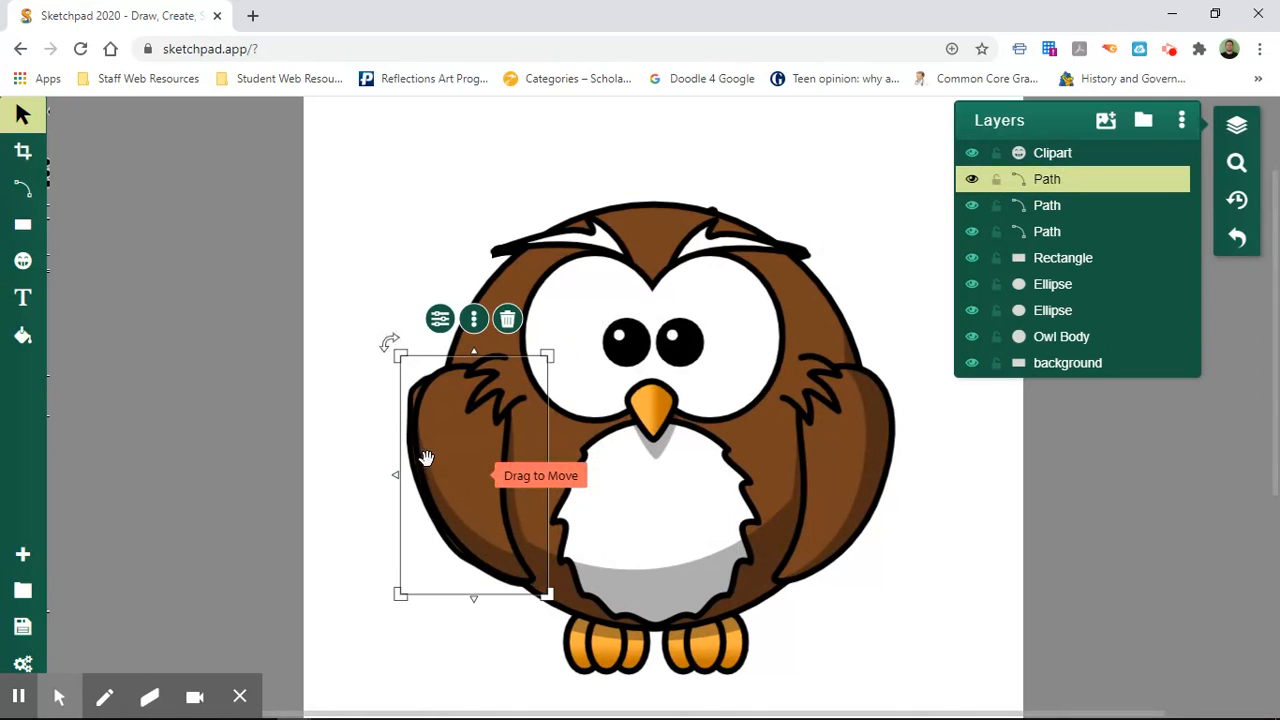
{"action": "left_click", "coordinate": [329, 424]}
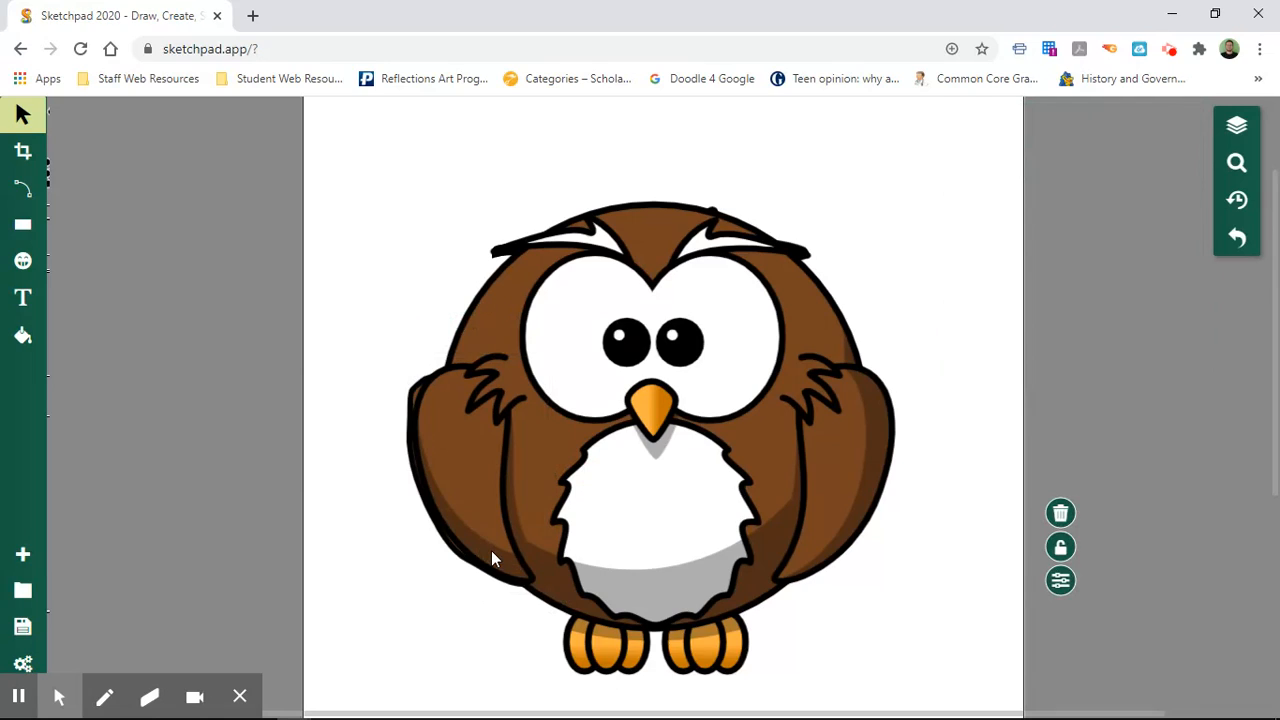
Step: Start a path with 0% fill opacity and trace the inner edge of the left wing's shadow down towards the lower tip
{"action": "left_click", "coordinate": [23, 188]}
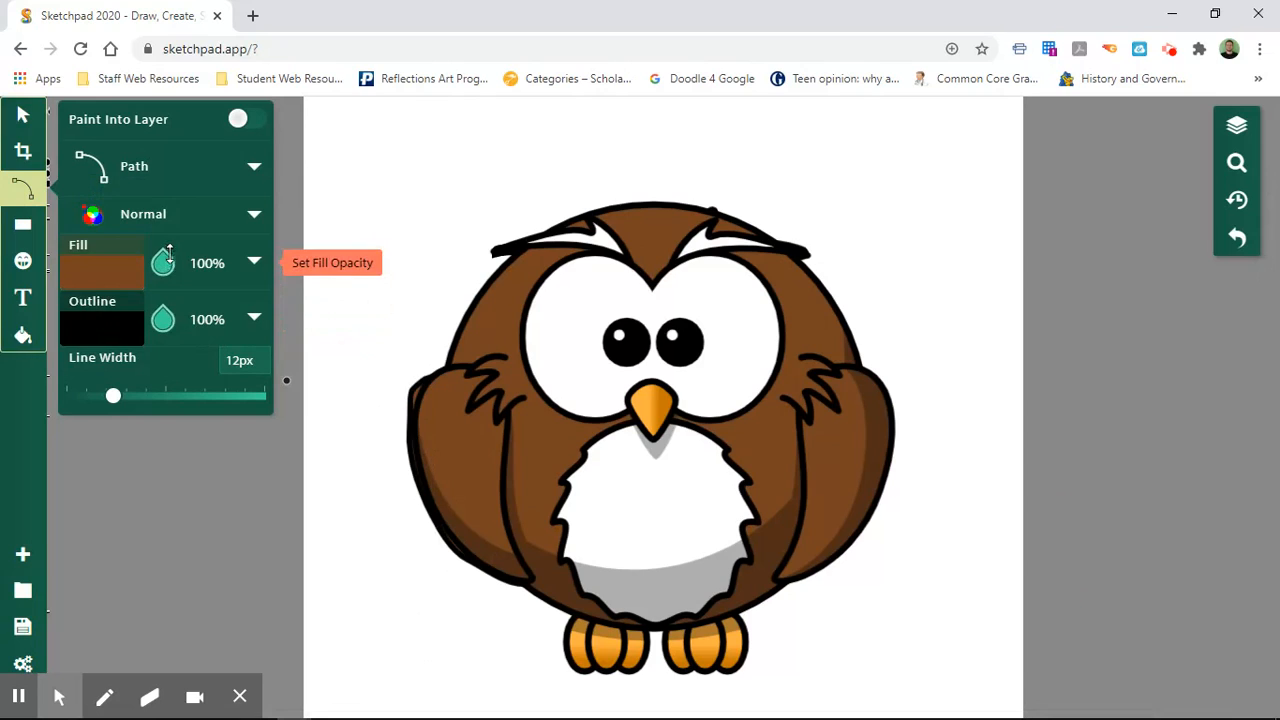
{"action": "left_click_drag", "start_coordinate": [168, 254], "coordinate": [170, 340]}
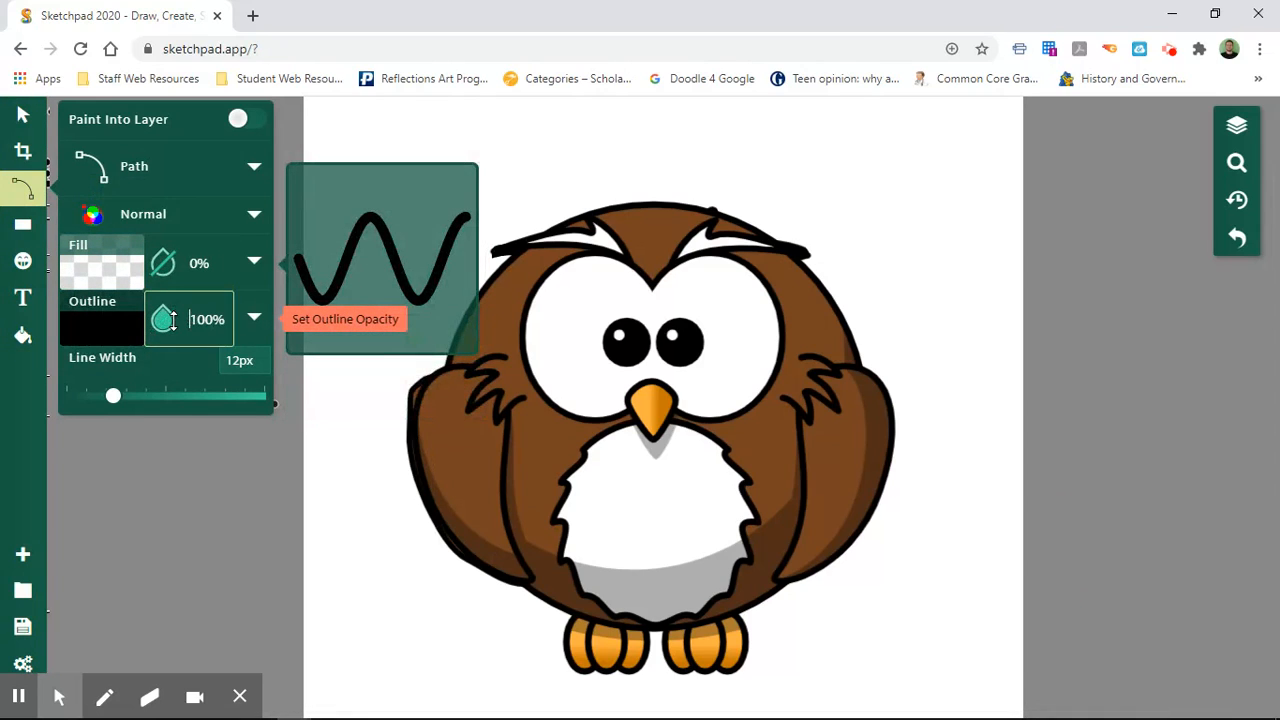
{"action": "left_click", "coordinate": [417, 429]}
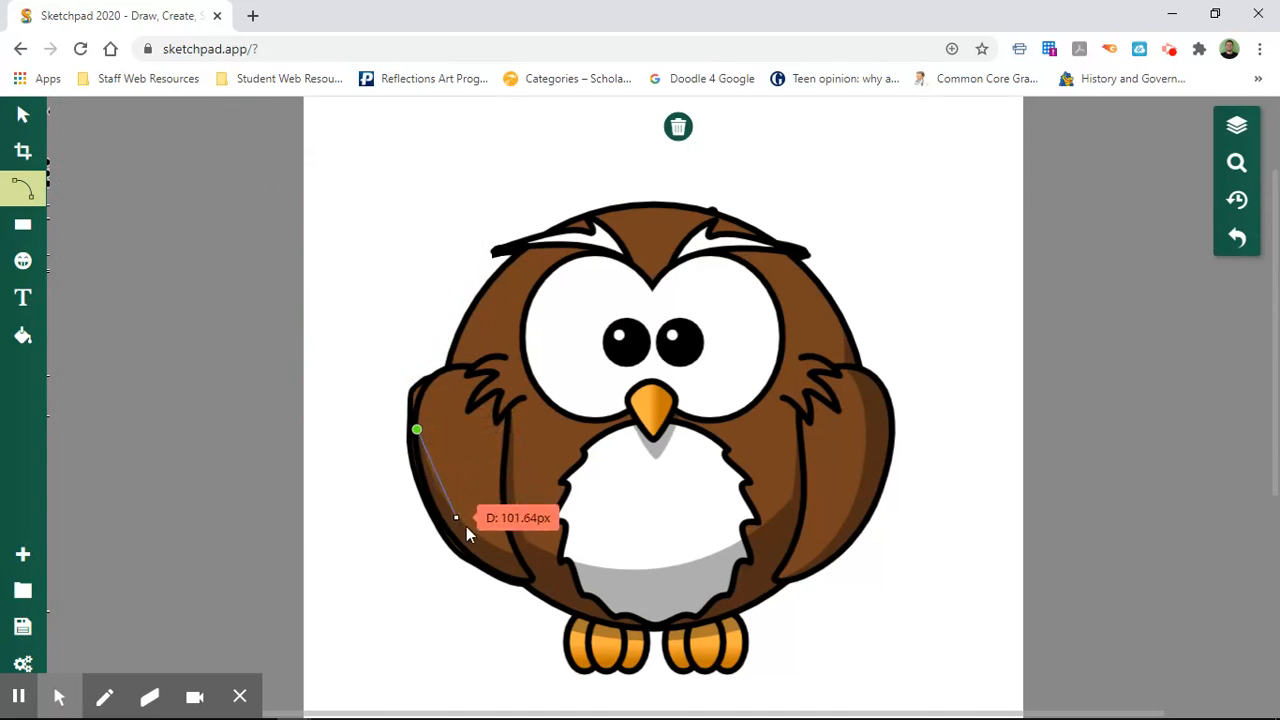
{"action": "left_click", "coordinate": [430, 472]}
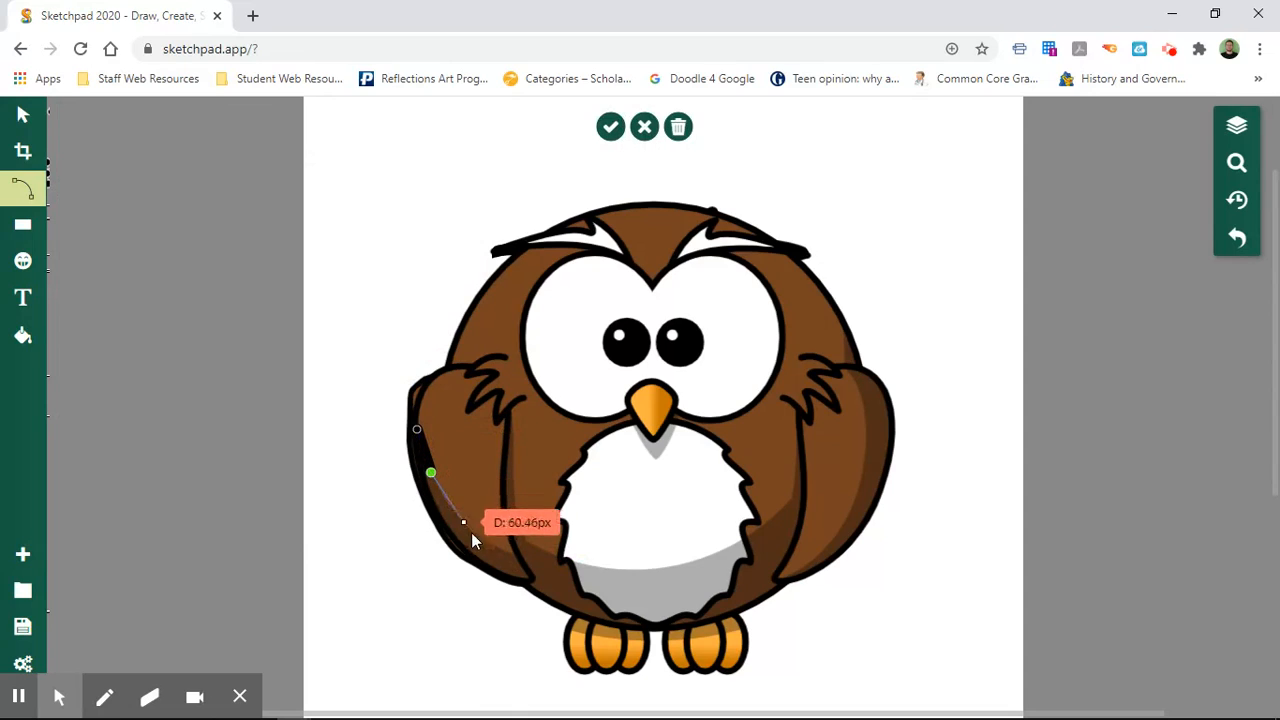
{"action": "left_click_drag", "start_coordinate": [514, 557], "coordinate": [548, 560]}
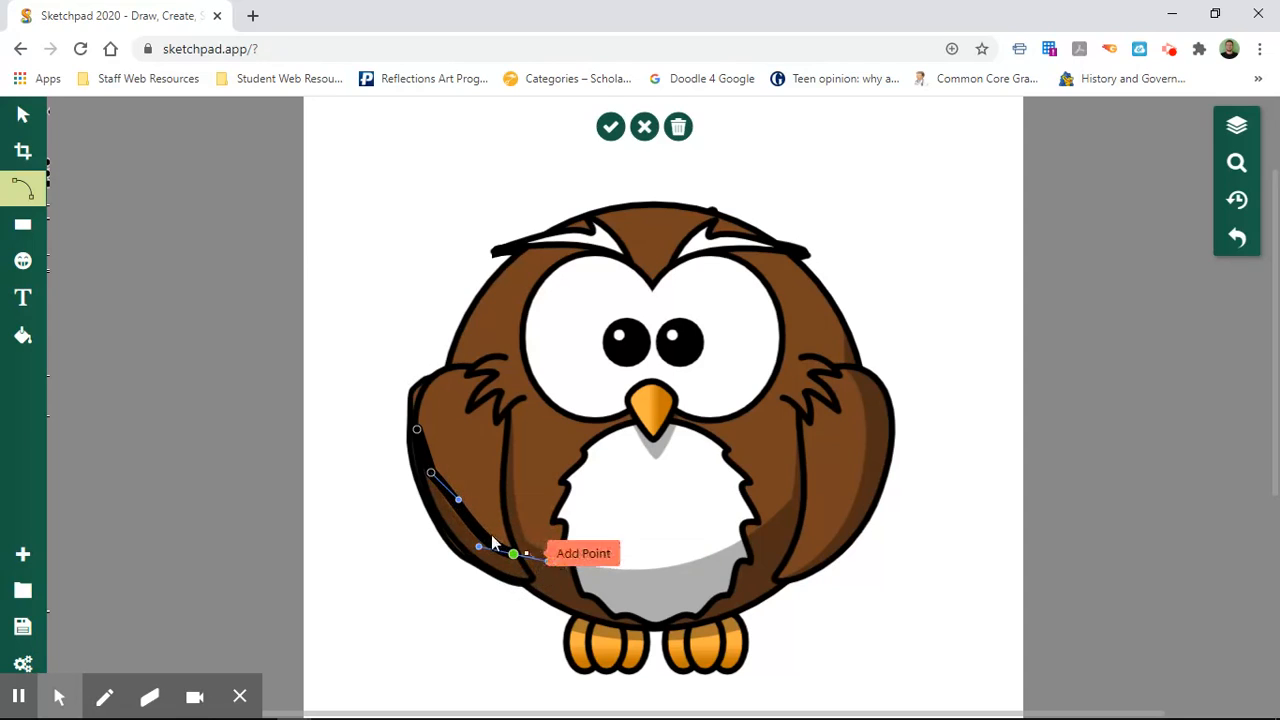
{"action": "left_click_drag", "start_coordinate": [459, 501], "coordinate": [457, 504]}
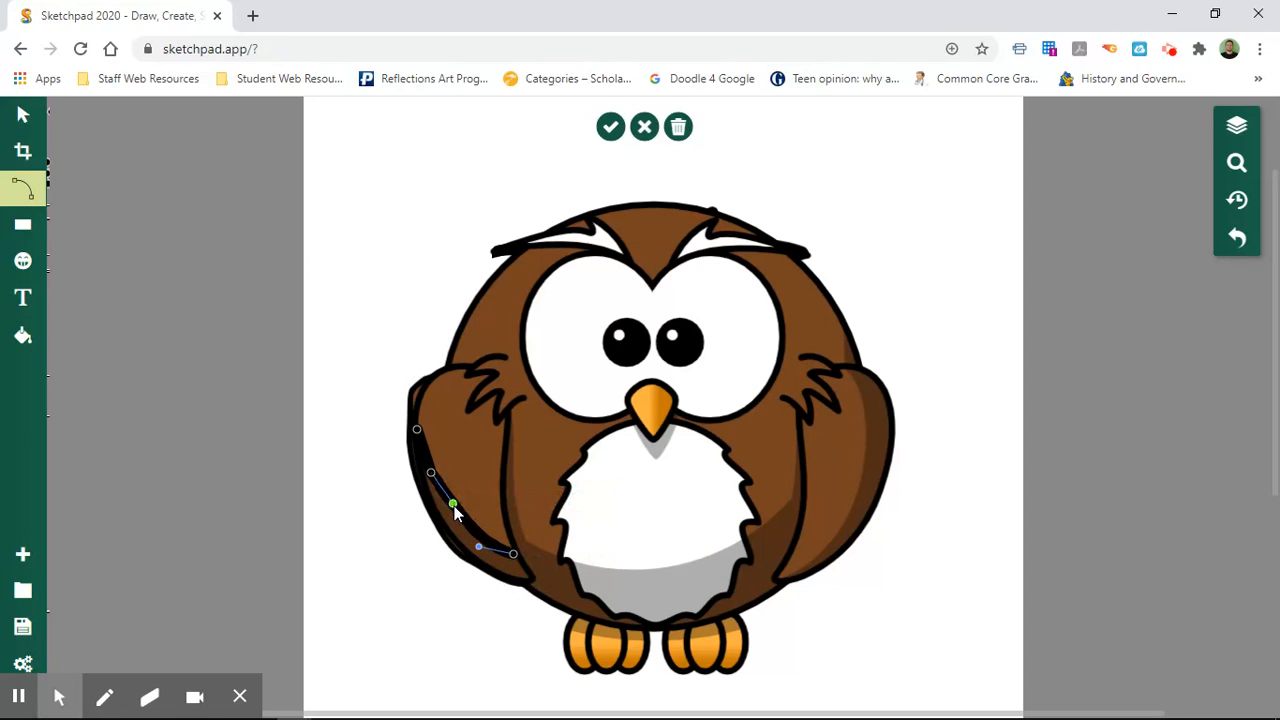
{"action": "mouse_move", "coordinate": [513, 554]}
{"action": "left_mouse_down"}
{"action": "mouse_move", "coordinate": [524, 557]}
{"action": "mouse_move", "coordinate": [514, 585]}
{"action": "mouse_move", "coordinate": [535, 592]}
{"action": "mouse_move", "coordinate": [518, 546]}
{"action": "mouse_move", "coordinate": [522, 563]}
{"action": "left_mouse_up"}
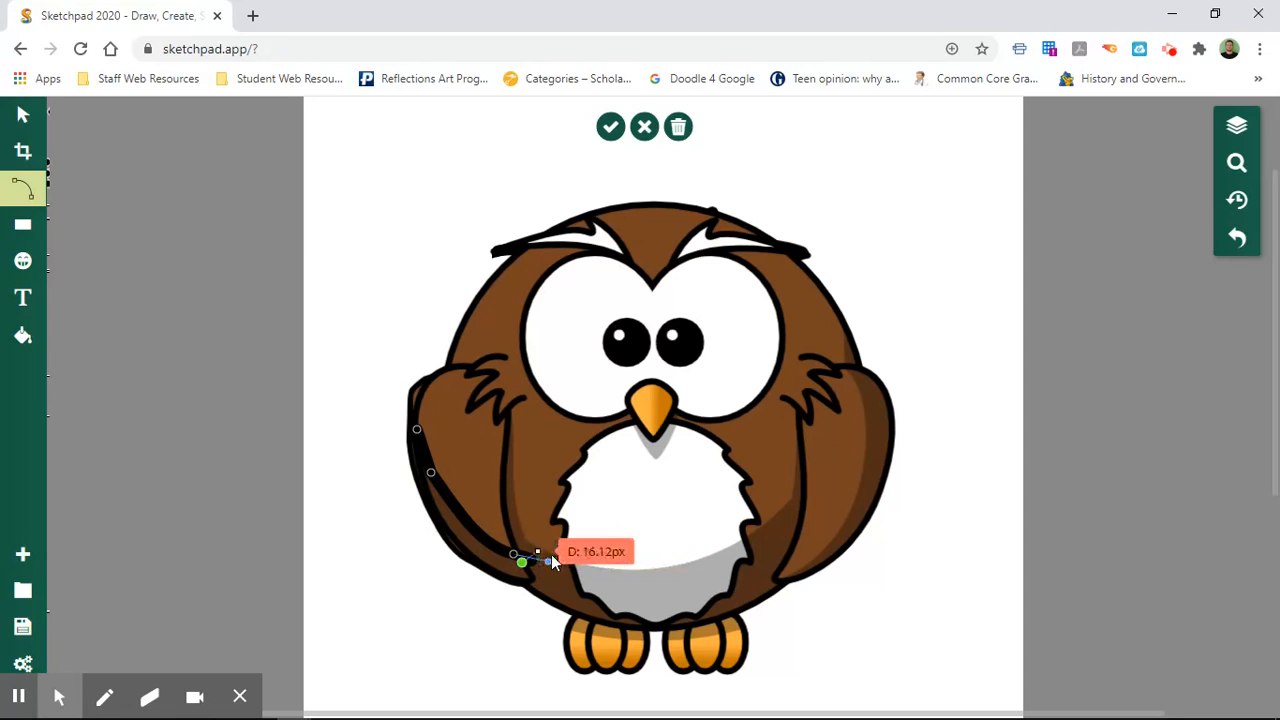
{"action": "left_click_drag", "start_coordinate": [549, 557], "coordinate": [527, 559]}
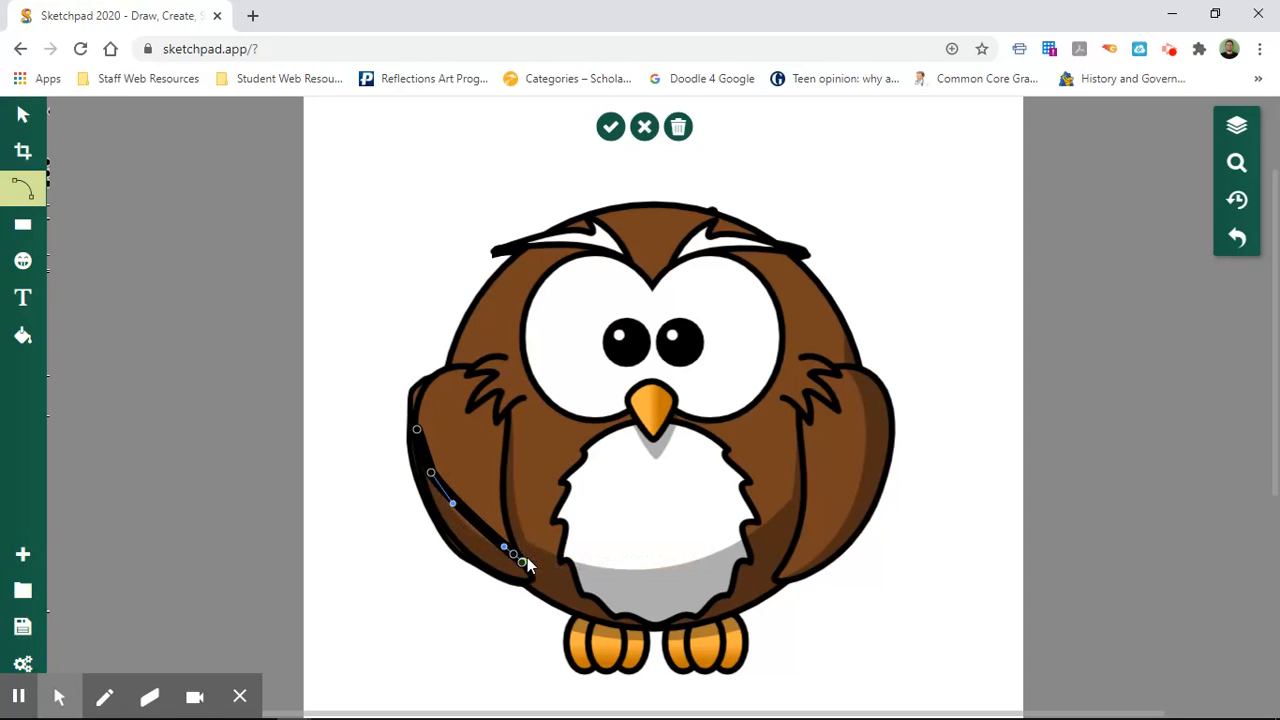
Step: Trace the left wing shadow's outer edge back up to the starting point and finish the closed path
{"action": "left_click_drag", "start_coordinate": [455, 513], "coordinate": [411, 464]}
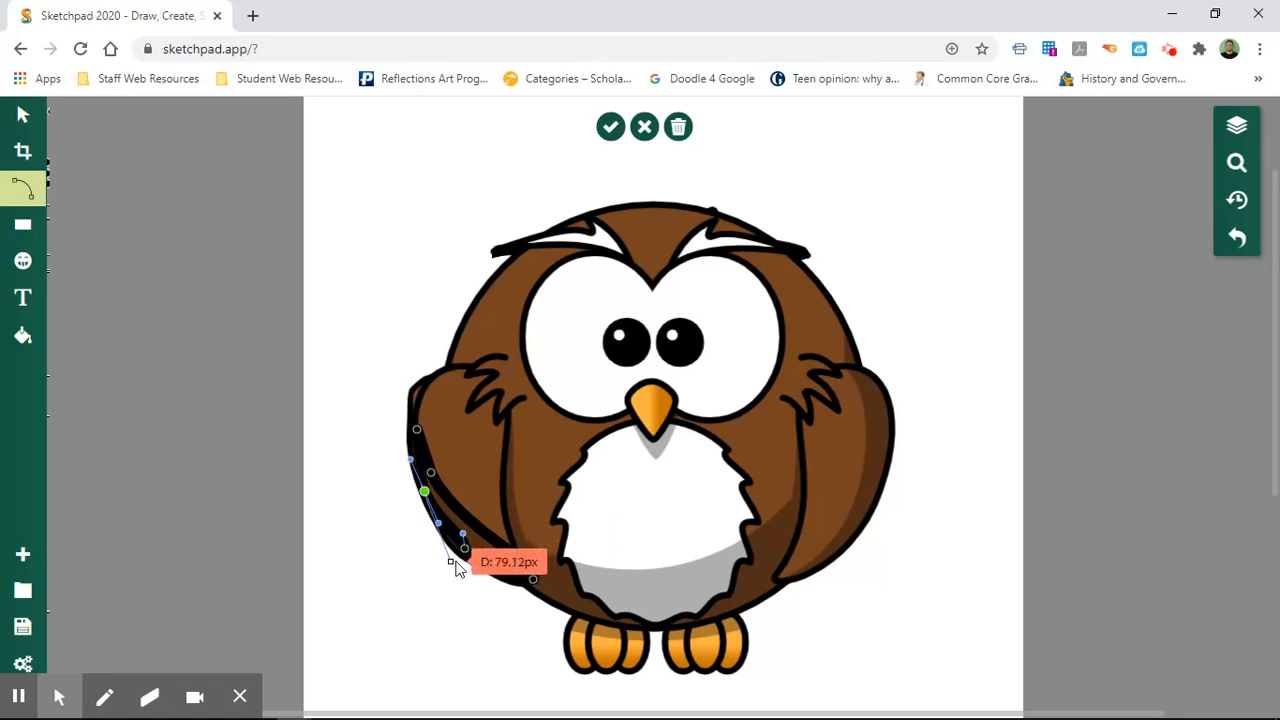
{"action": "left_click", "coordinate": [462, 540]}
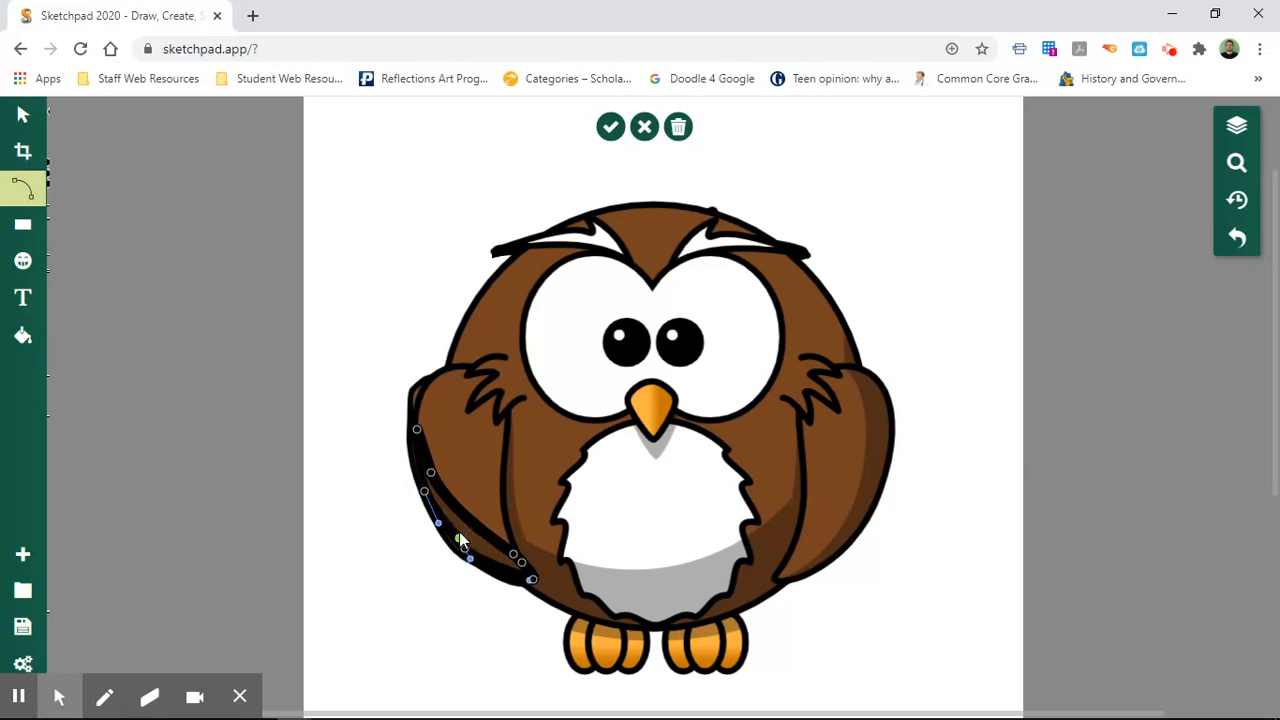
{"action": "left_click_drag", "start_coordinate": [458, 531], "coordinate": [416, 445]}
{"action": "left_click", "coordinate": [417, 431]}
{"action": "left_click", "coordinate": [610, 126]}
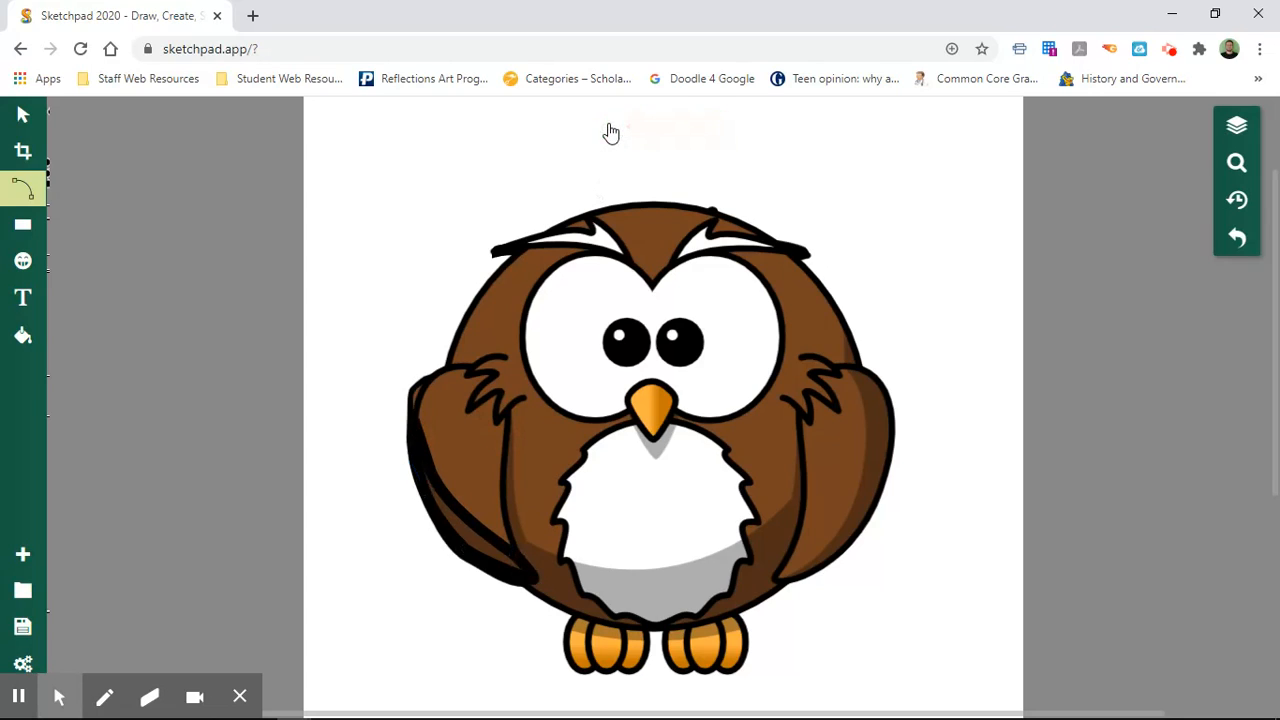
{"action": "left_click", "coordinate": [20, 115]}
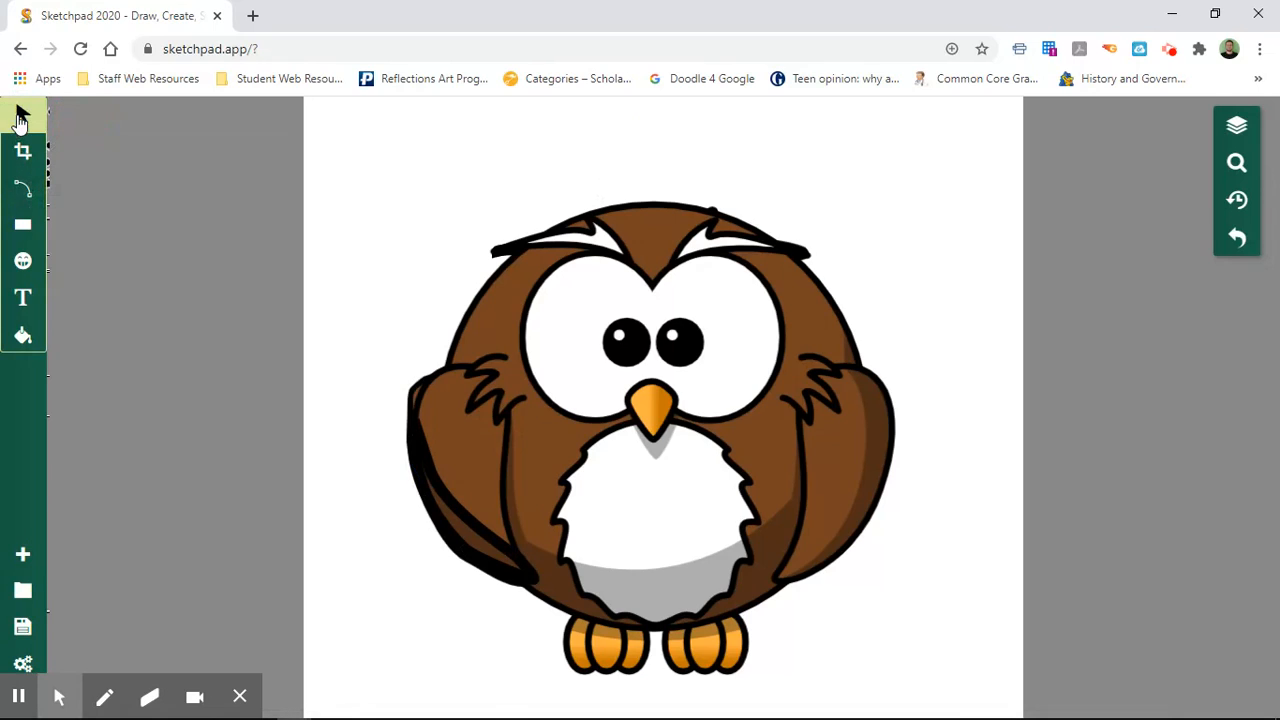
{"action": "left_click", "coordinate": [462, 532]}
{"action": "left_click", "coordinate": [462, 532]}
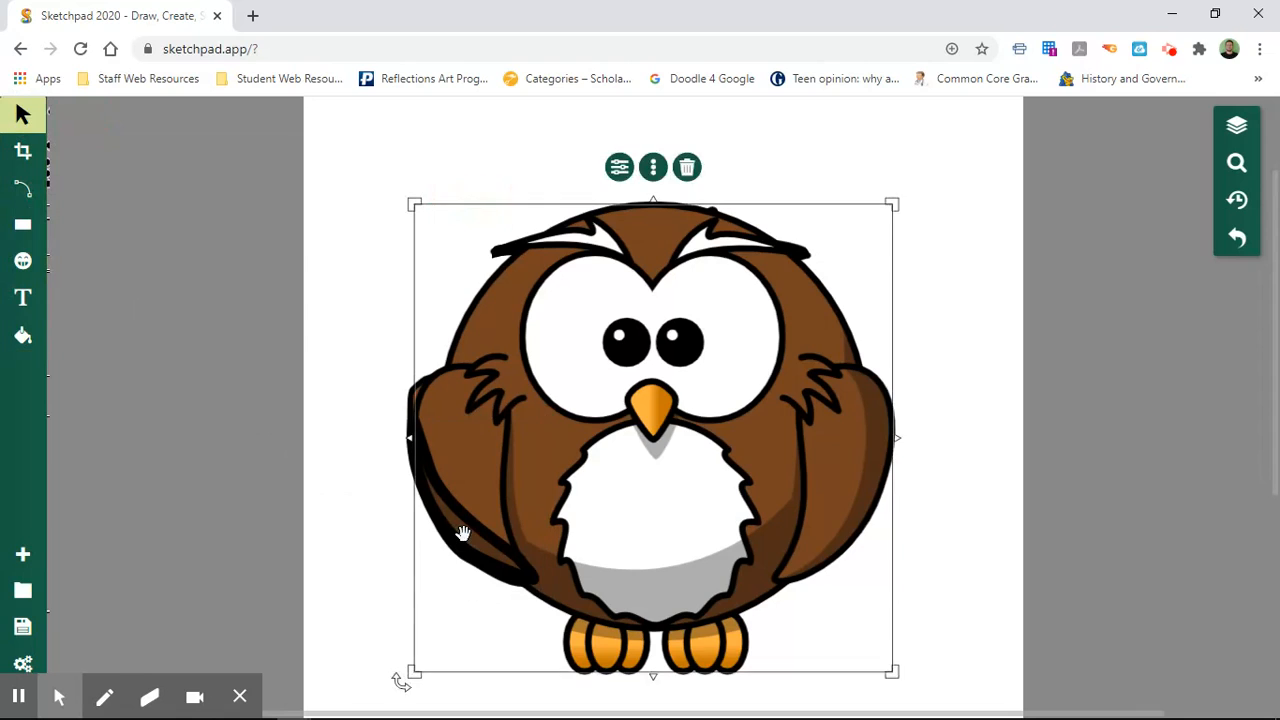
{"action": "left_click", "coordinate": [622, 170]}
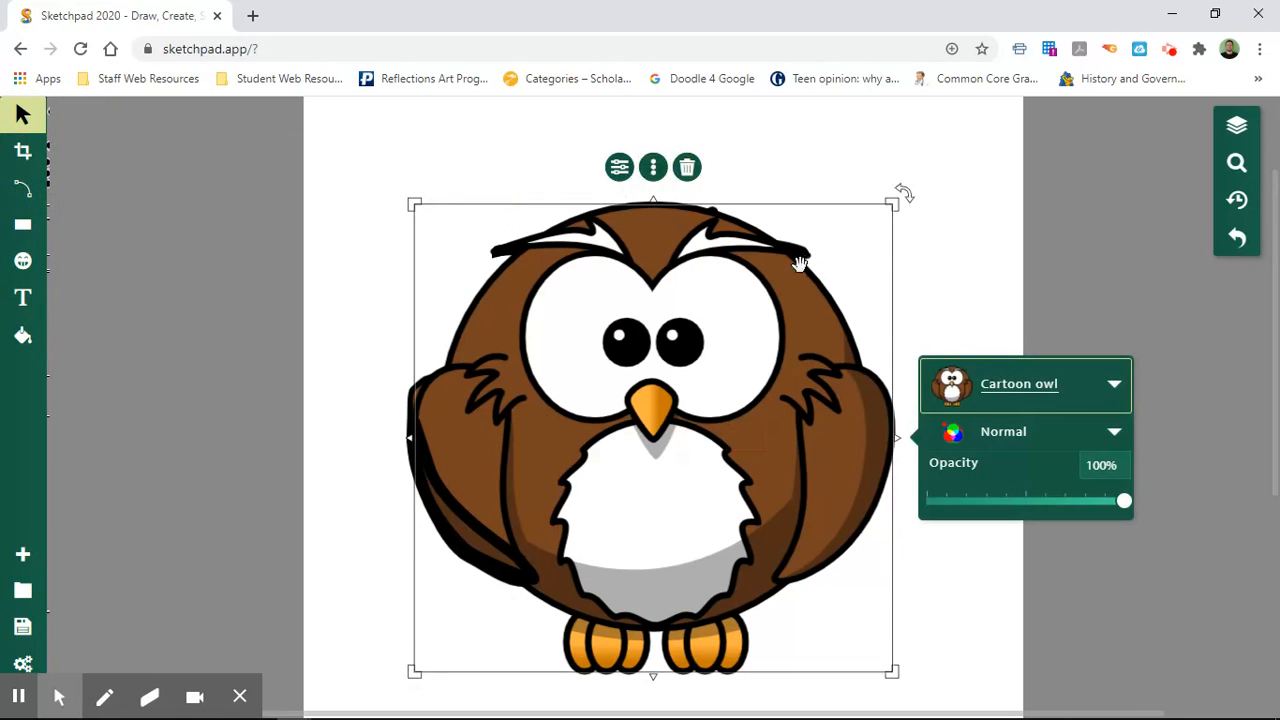
{"action": "left_click", "coordinate": [38, 116]}
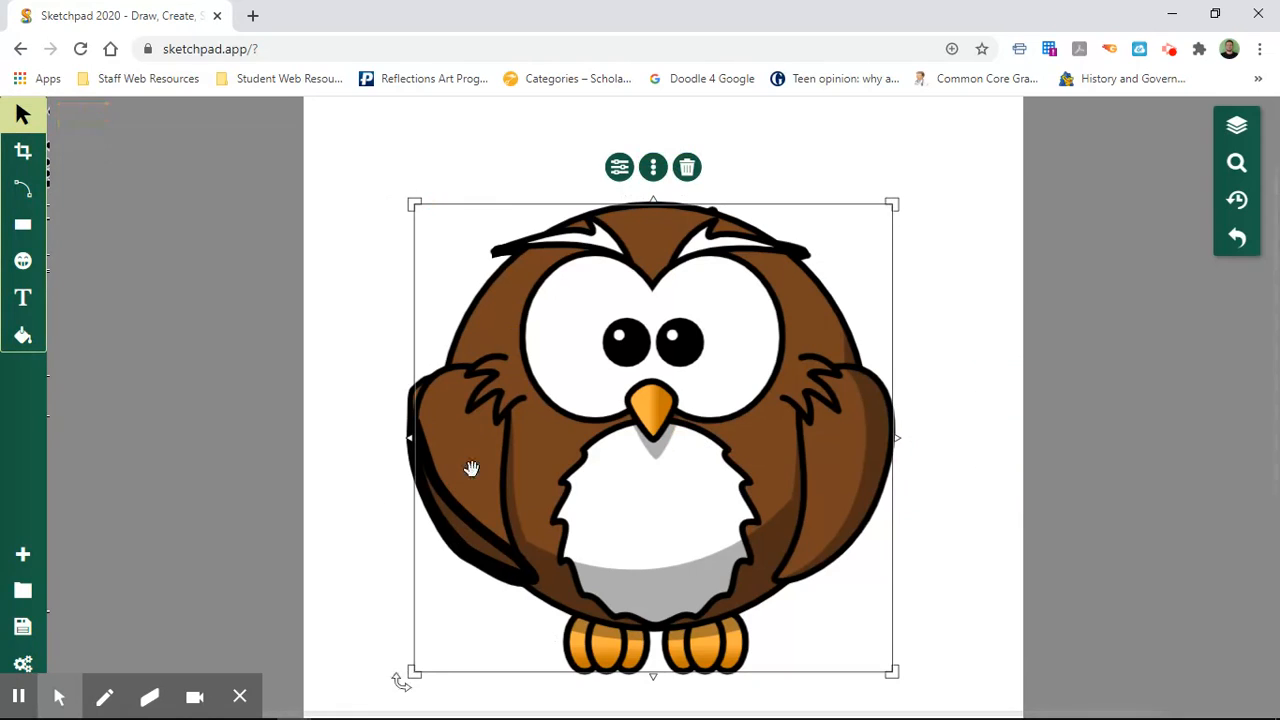
Step: Select the left wing's shadow path and set its outline opacity to 0%
{"action": "left_click", "coordinate": [499, 562]}
{"action": "left_click", "coordinate": [527, 572]}
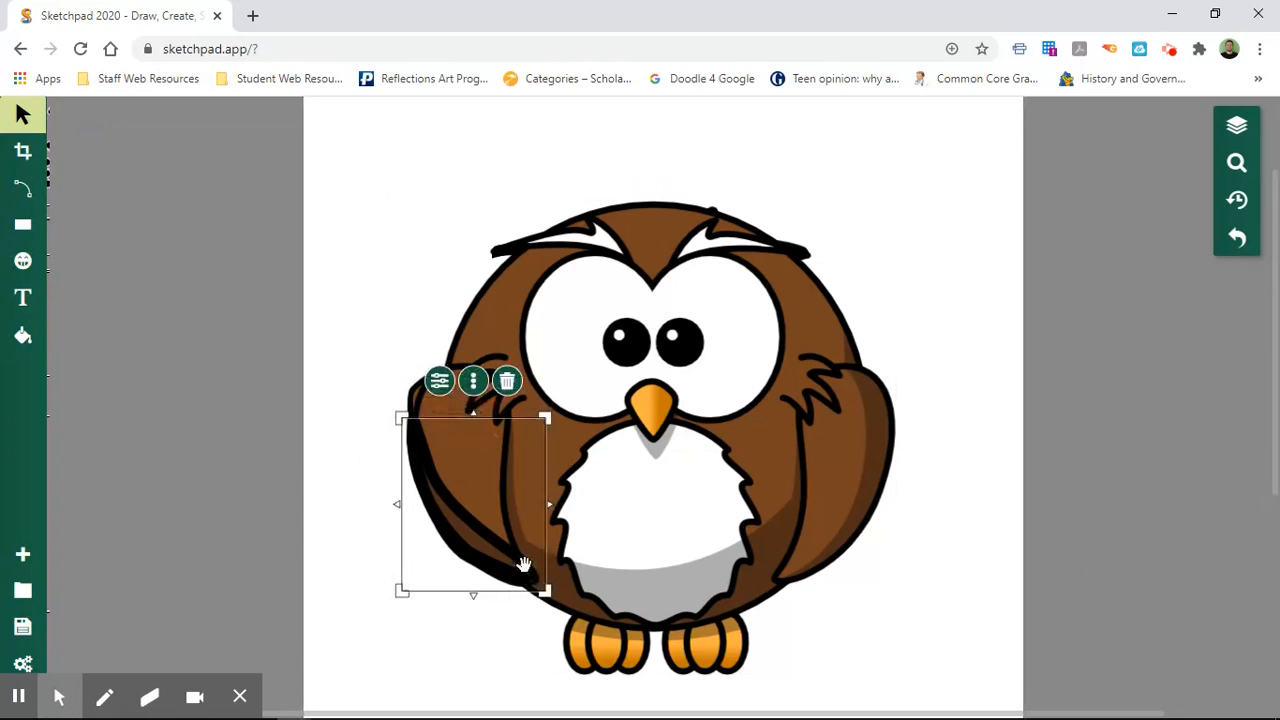
{"action": "left_click", "coordinate": [438, 383]}
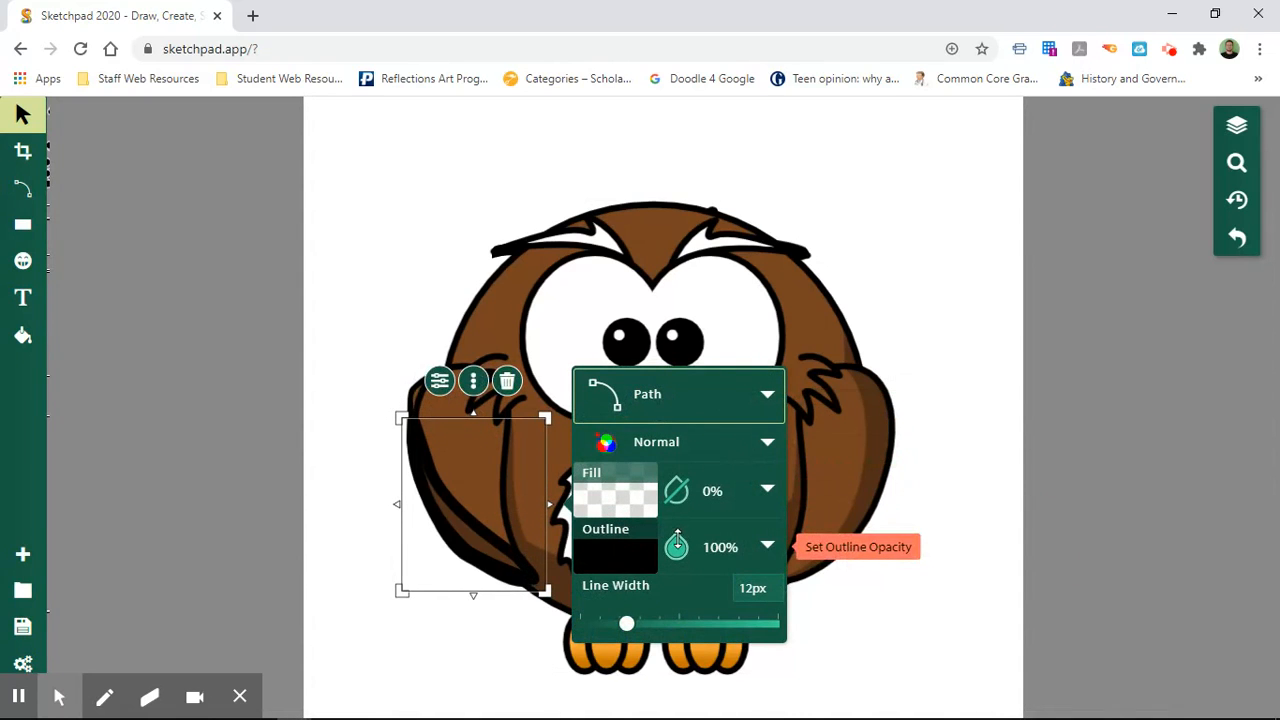
{"action": "left_click", "coordinate": [676, 547]}
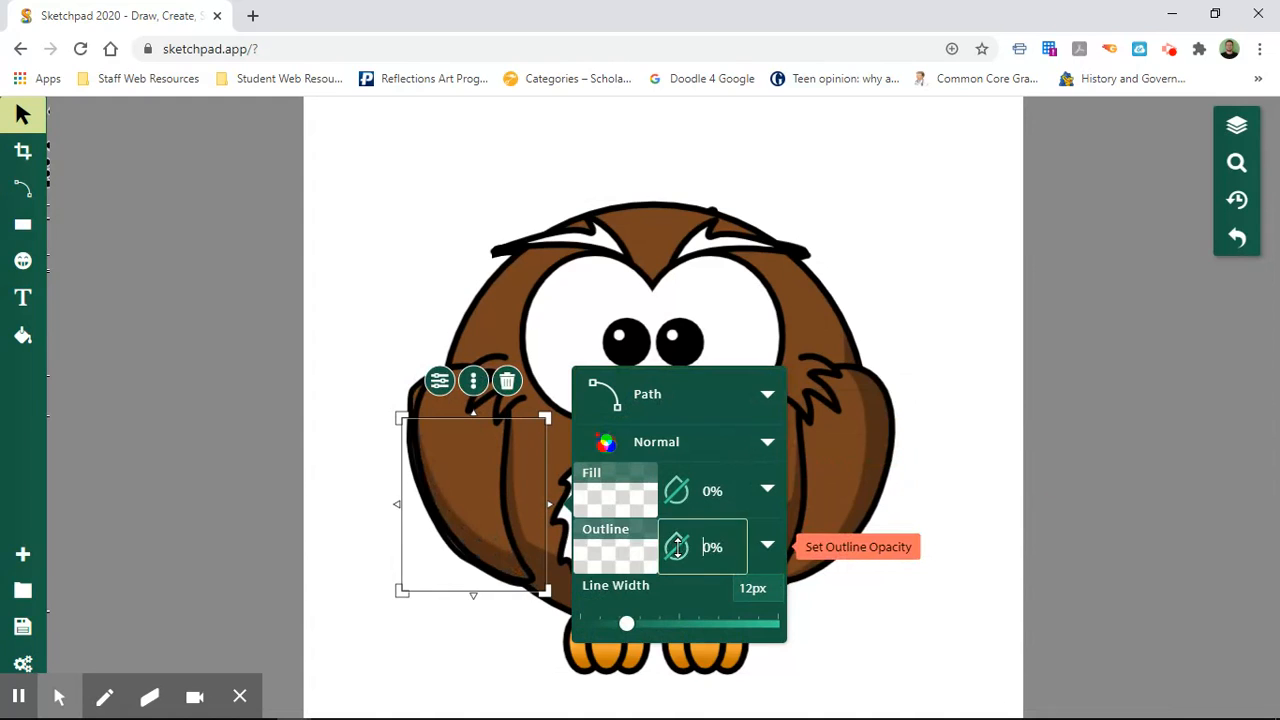
Step: Fill the left wing's shadow path with the darker brown #683f25 at 100% opacity
{"action": "left_click", "coordinate": [632, 500]}
{"action": "left_click", "coordinate": [920, 607]}
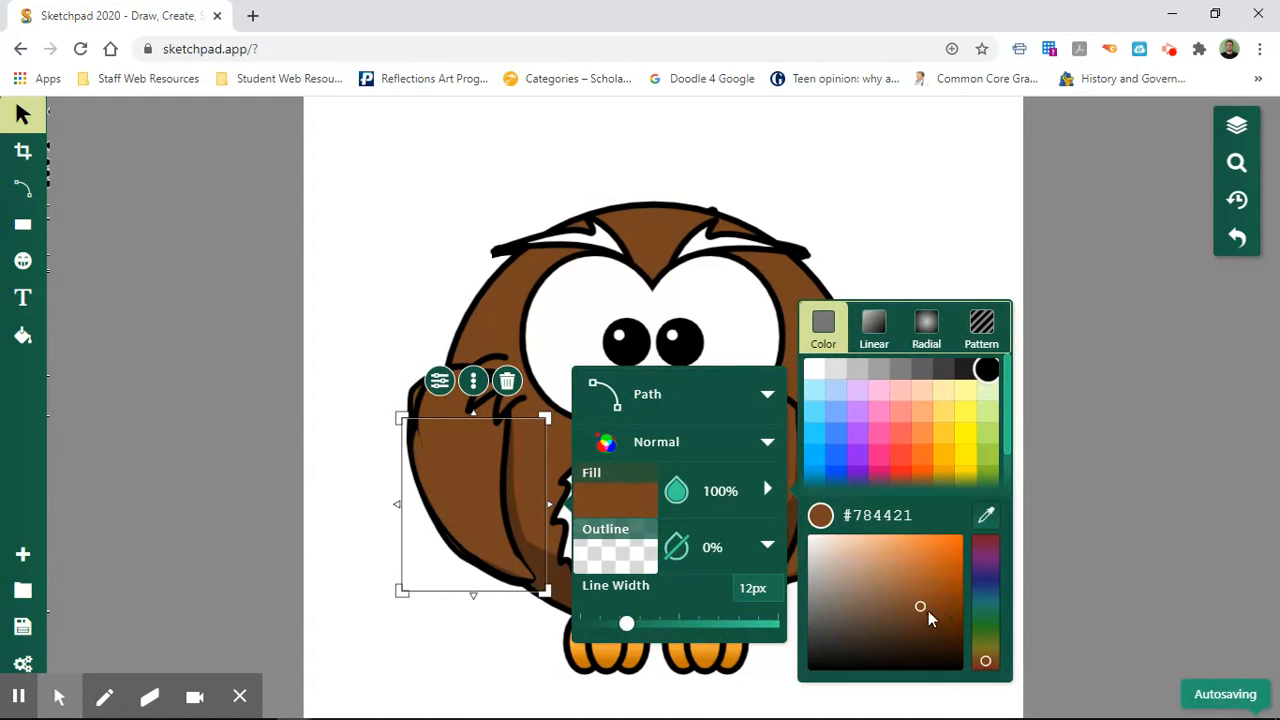
{"action": "left_click_drag", "start_coordinate": [918, 604], "coordinate": [907, 614]}
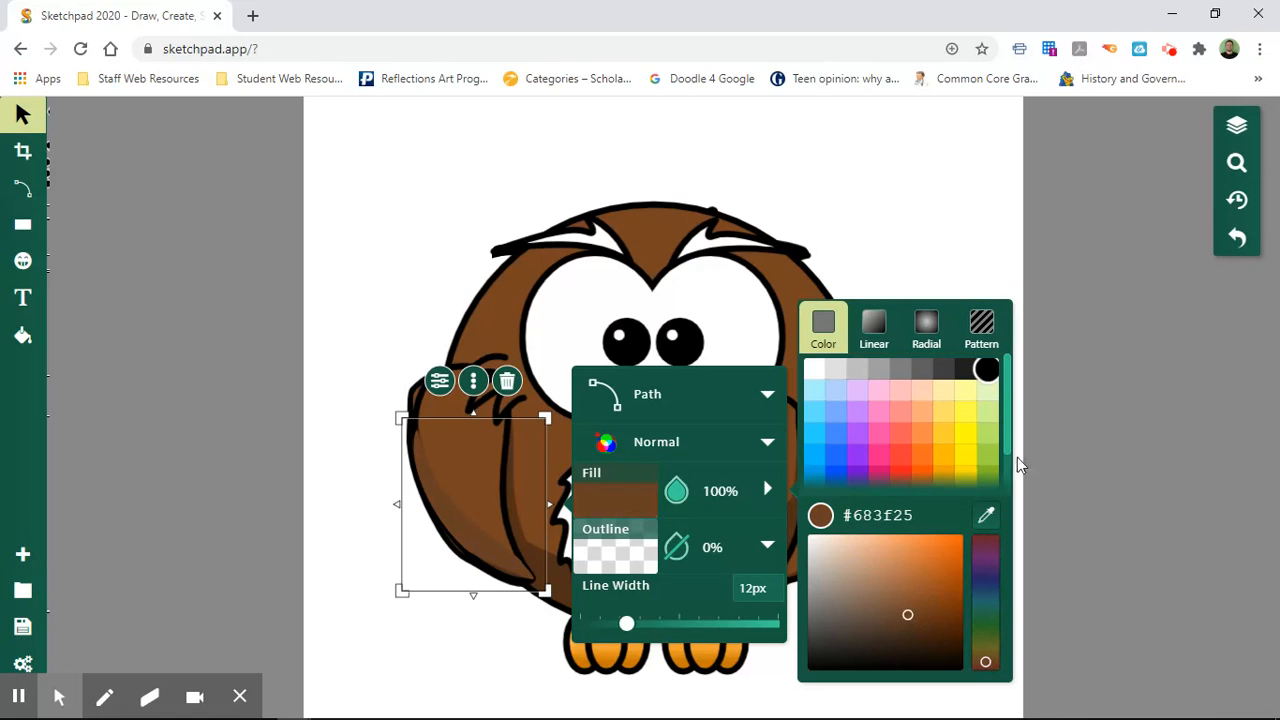
{"action": "left_click", "coordinate": [1087, 567]}
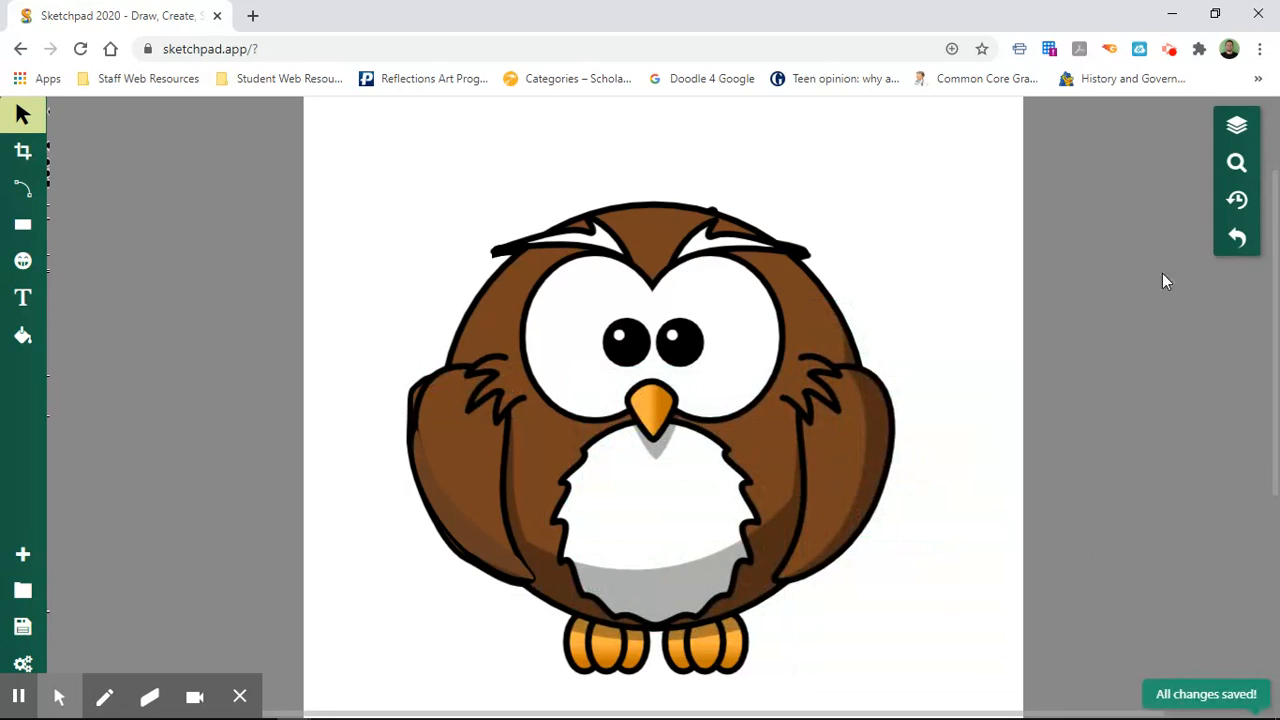
Step: Move the shadow path's layer directly below the Clipart layer and hide the clipart
{"action": "left_click", "coordinate": [1237, 125]}
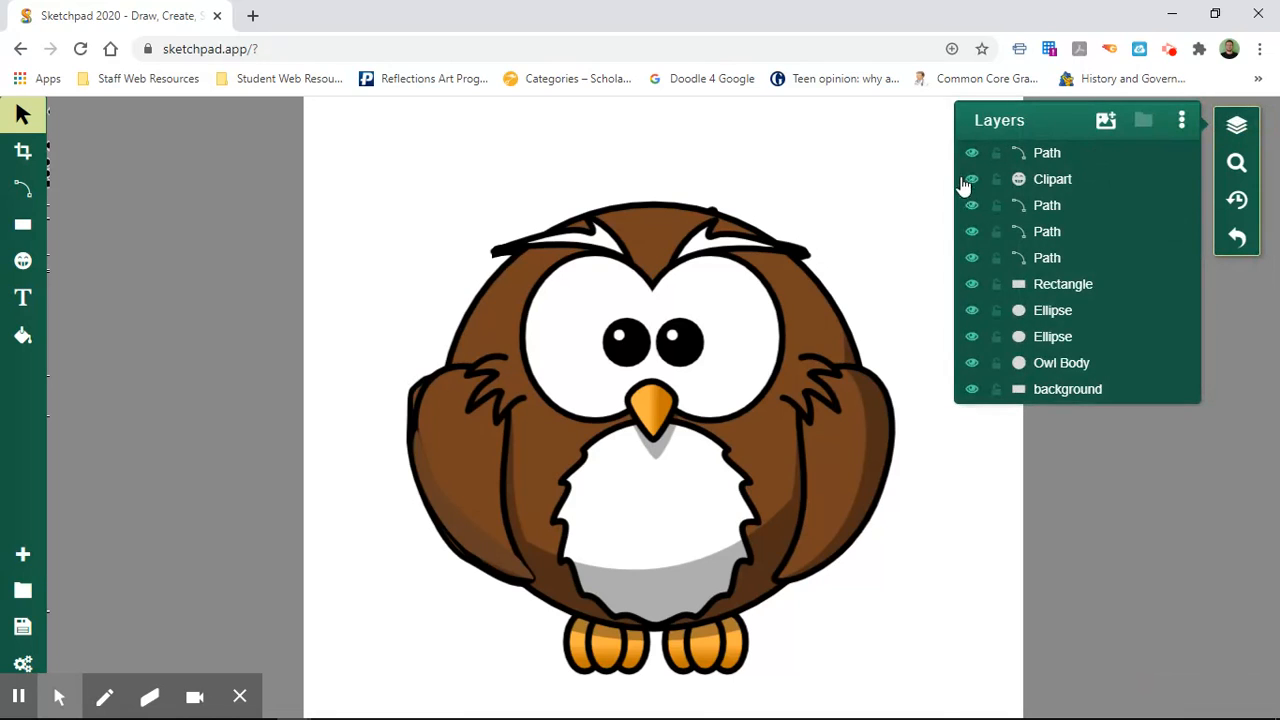
{"action": "left_click_drag", "start_coordinate": [1051, 153], "coordinate": [1058, 190]}
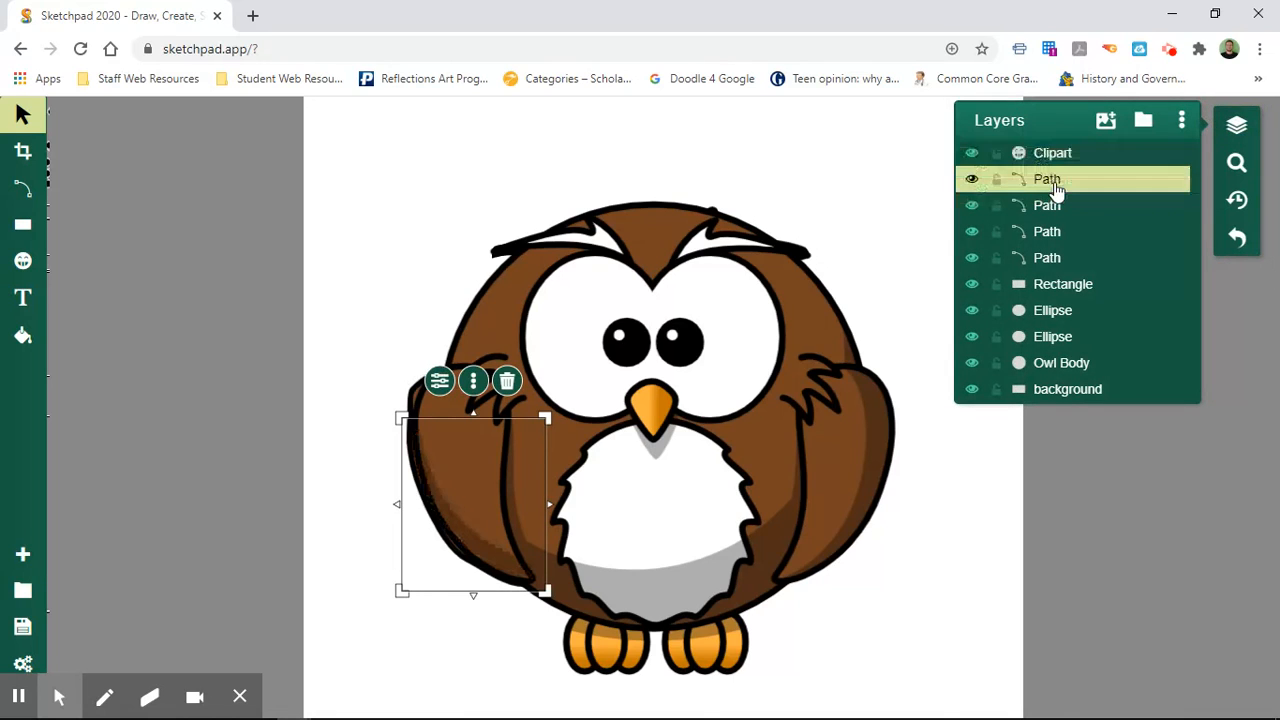
{"action": "left_click", "coordinate": [971, 154]}
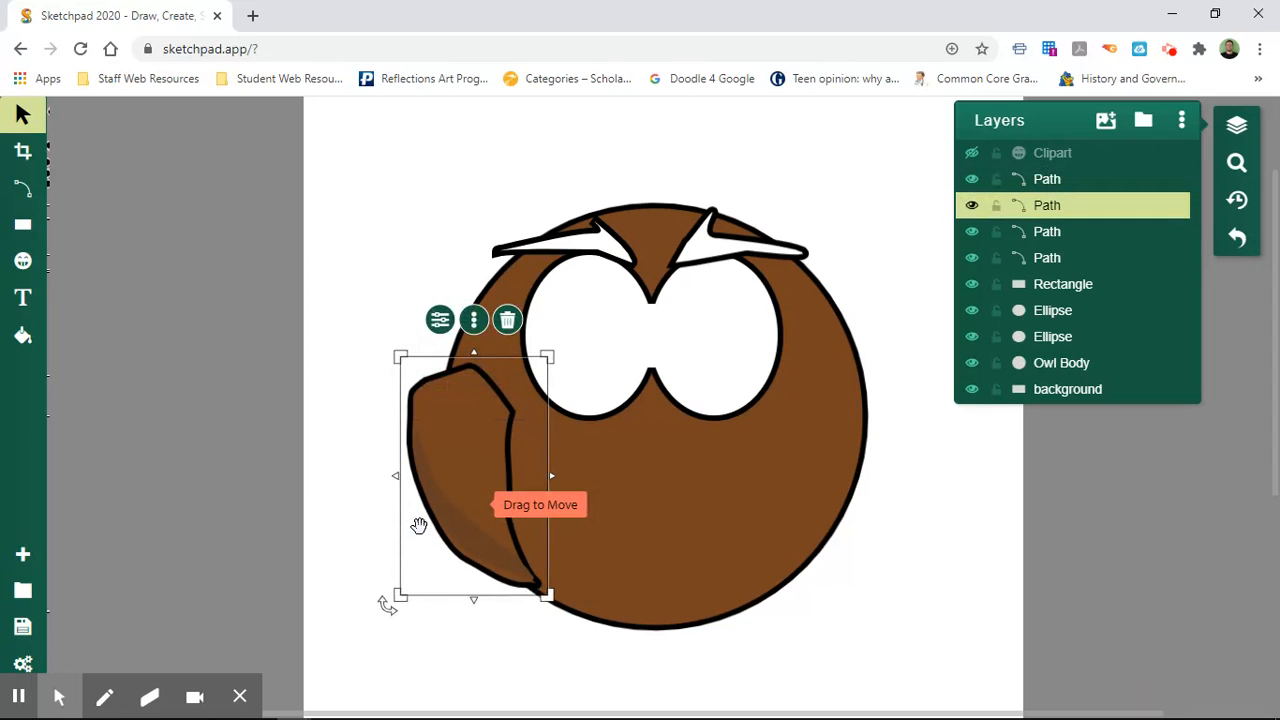
Step: Select the left wing's shadow path and nudge it slightly downward
{"action": "left_click", "coordinate": [205, 506]}
{"action": "left_click", "coordinate": [463, 543]}
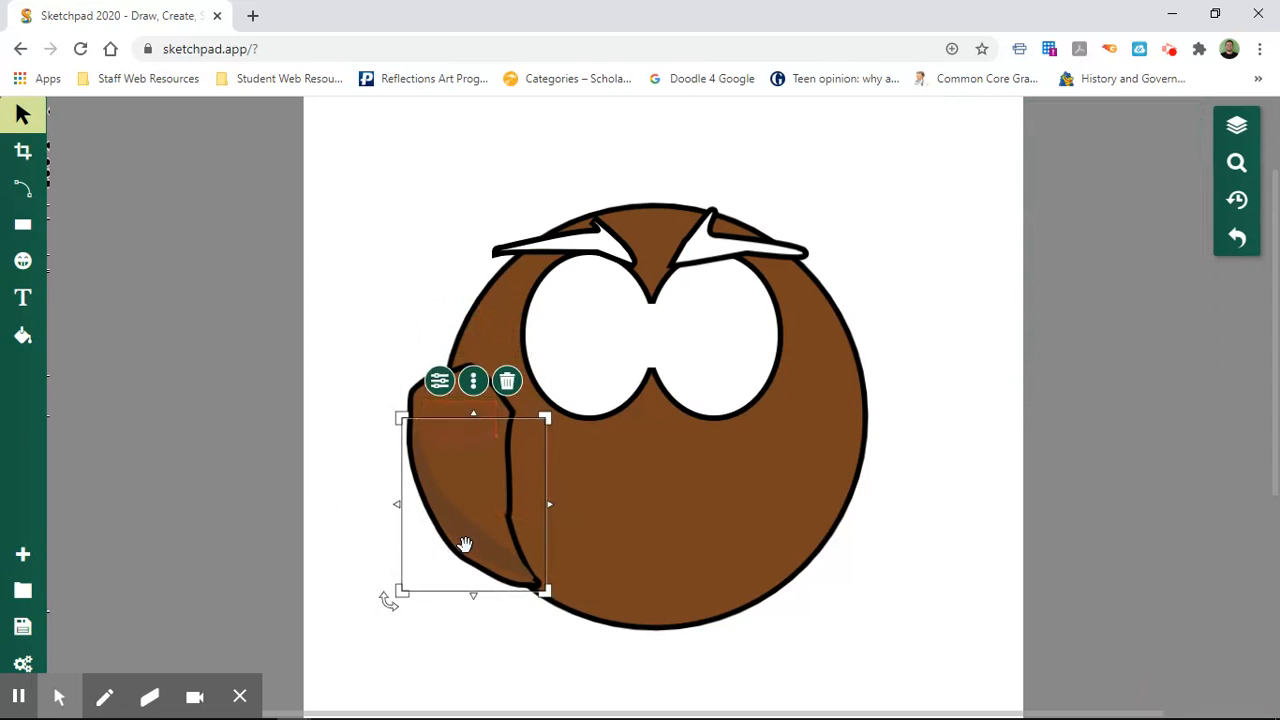
{"action": "key", "text": "Down"}
{"action": "key", "text": "Down"}
{"action": "key", "text": "Down"}
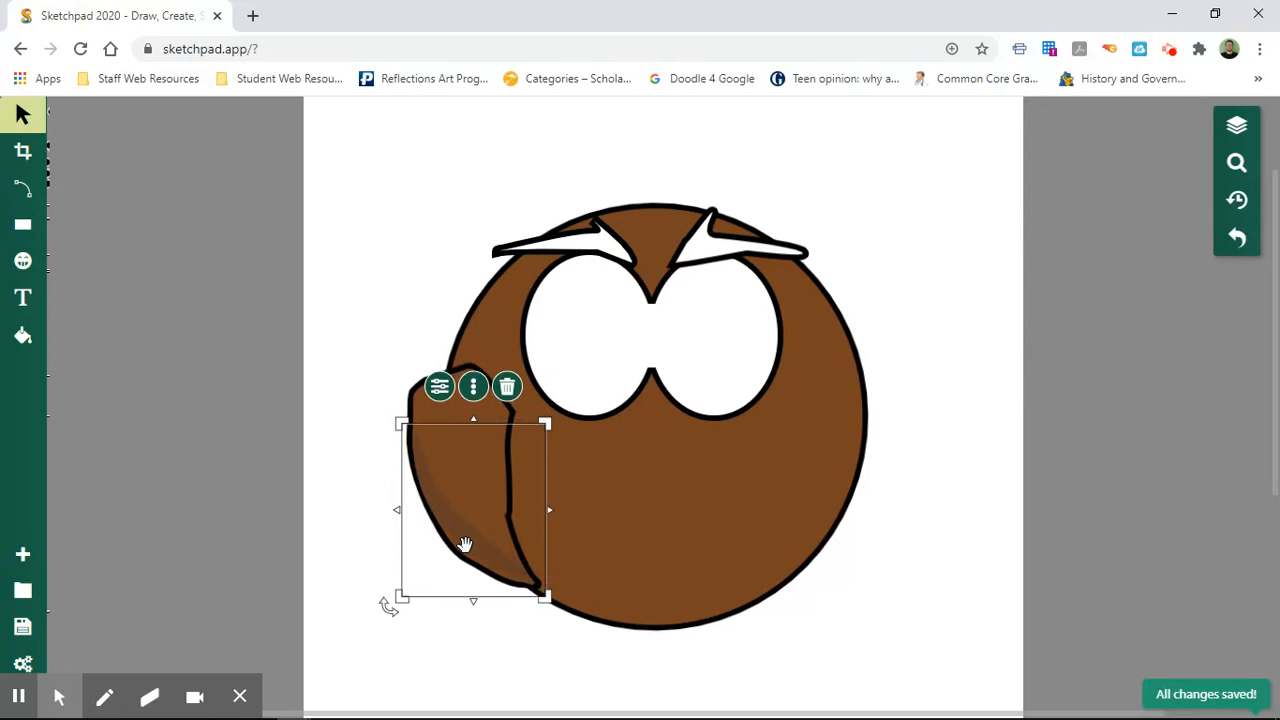
Step: Deselect the shadow path and select the left wing path
{"action": "left_click", "coordinate": [267, 501]}
{"action": "left_click", "coordinate": [490, 513]}
{"action": "left_click", "coordinate": [460, 543]}
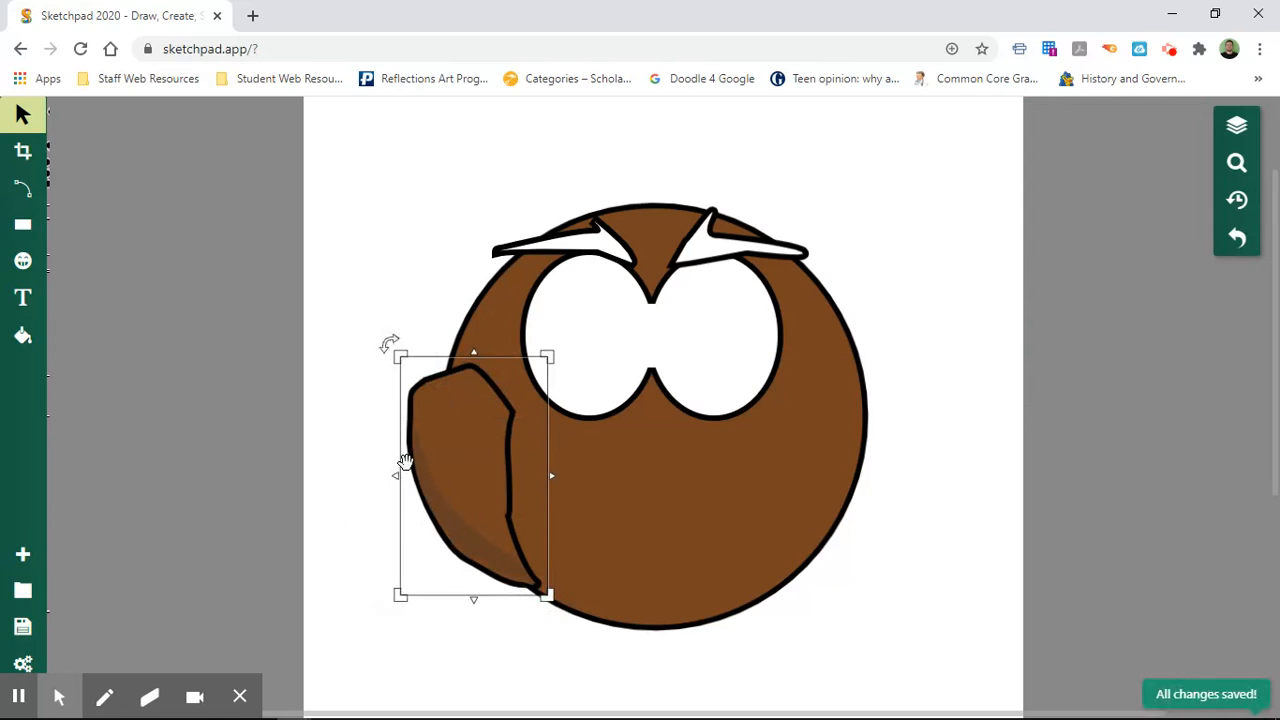